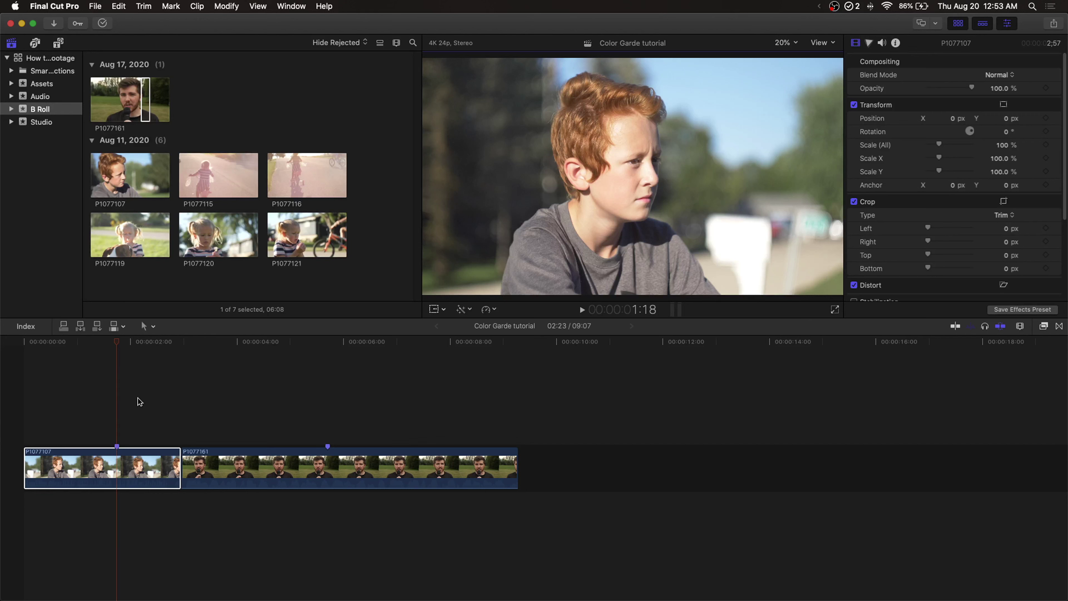
# Review the two timeline clips, P1077107 and P1077161, by moving between them and playing part of the first one
pyautogui.click(140, 402)
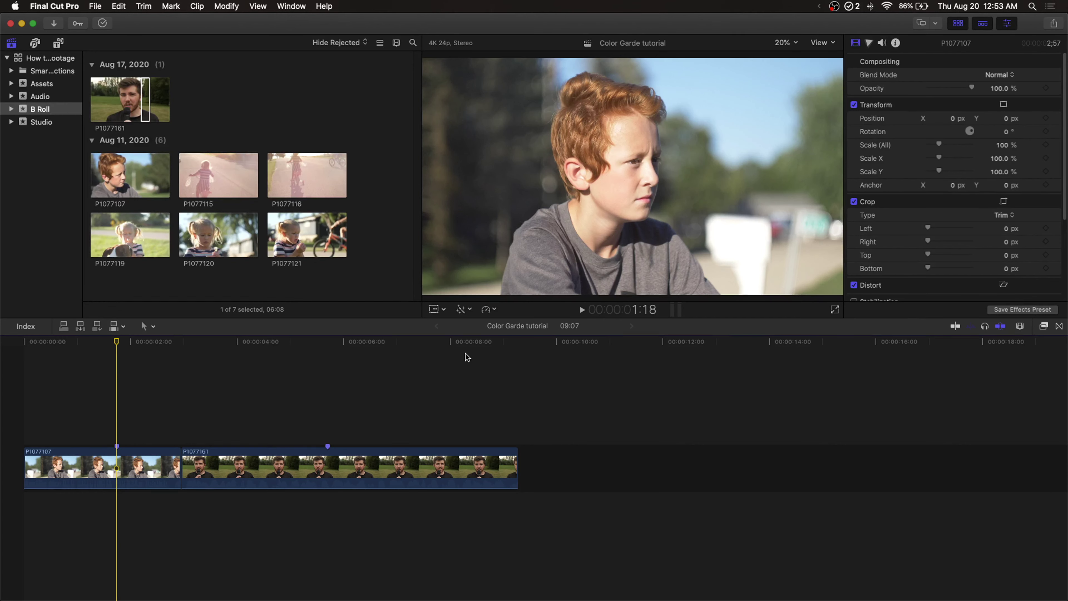
pyautogui.click(334, 413)
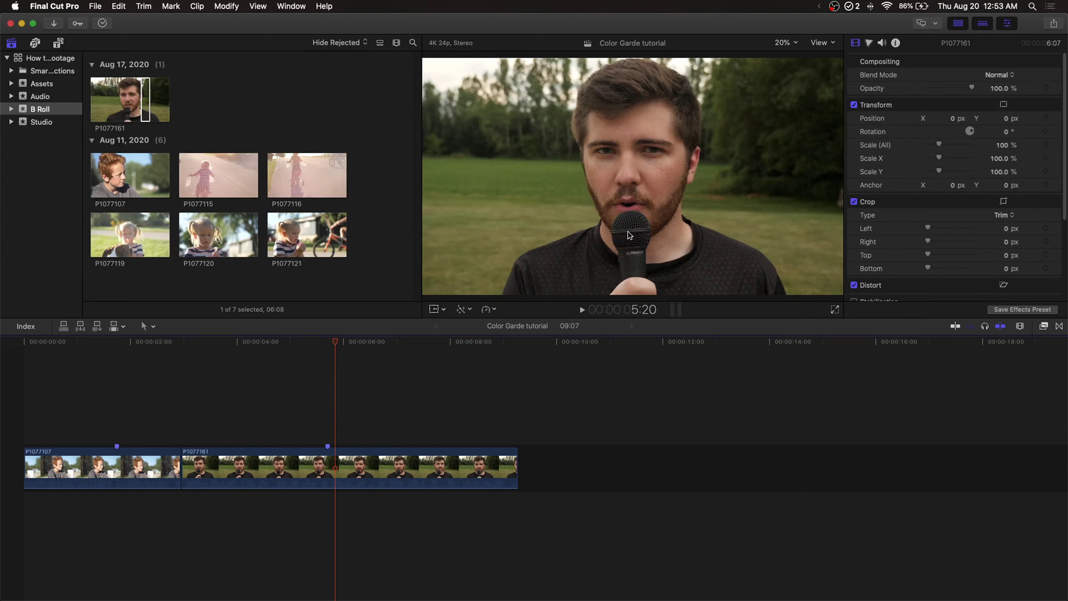
pyautogui.click(117, 393)
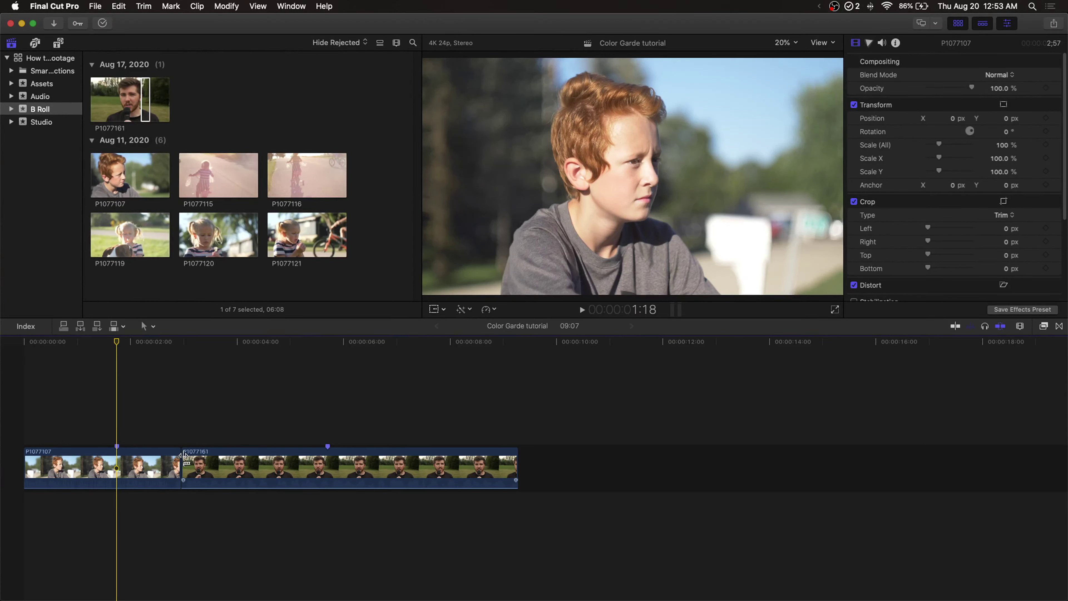
pyautogui.click(82, 416)
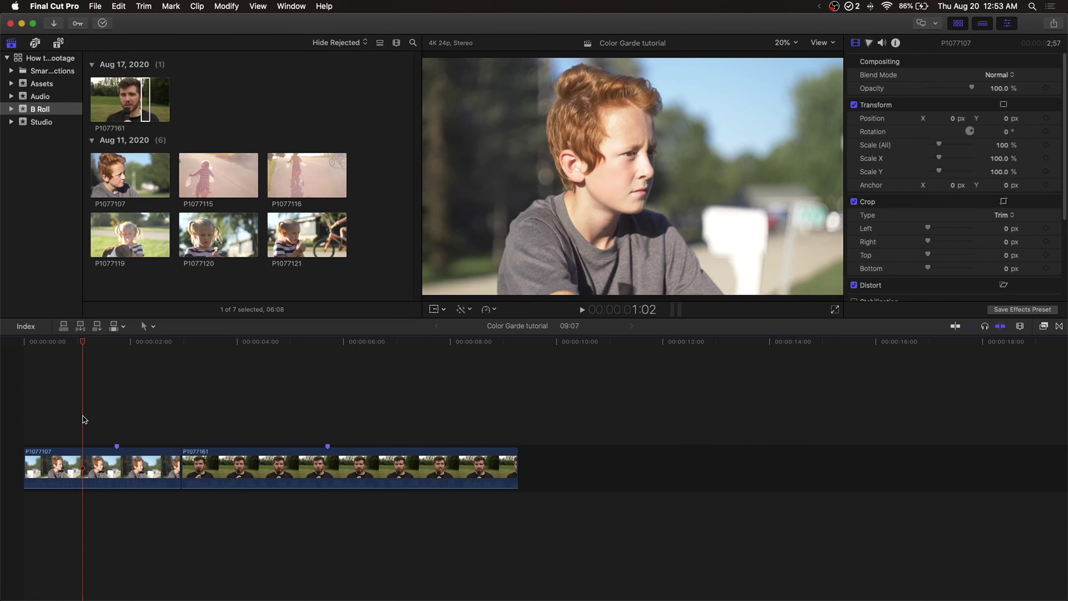
pyautogui.press('space')
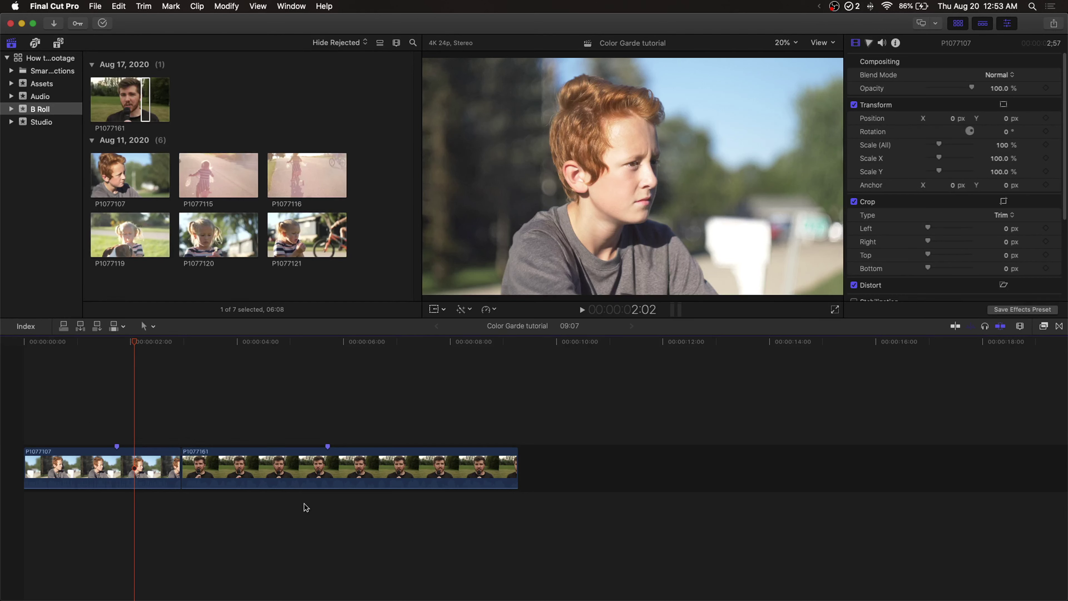
pyautogui.click(140, 455)
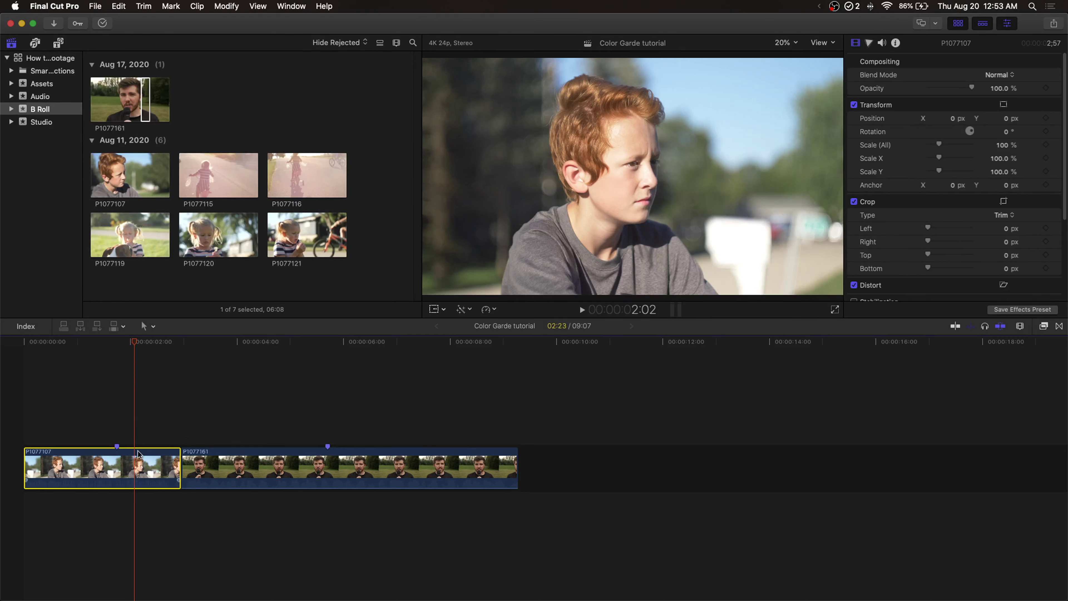
pyautogui.click(290, 398)
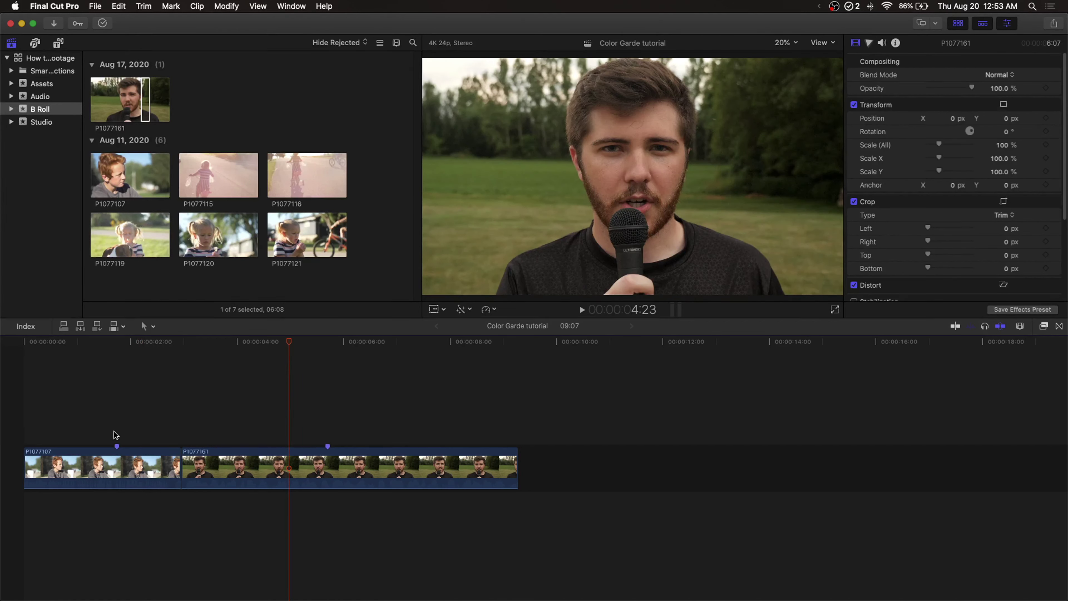
# Select clip P1077107 at its marker, hide the browser and show the video scopes with the Luma waveform in IRE units
pyautogui.click(117, 461)
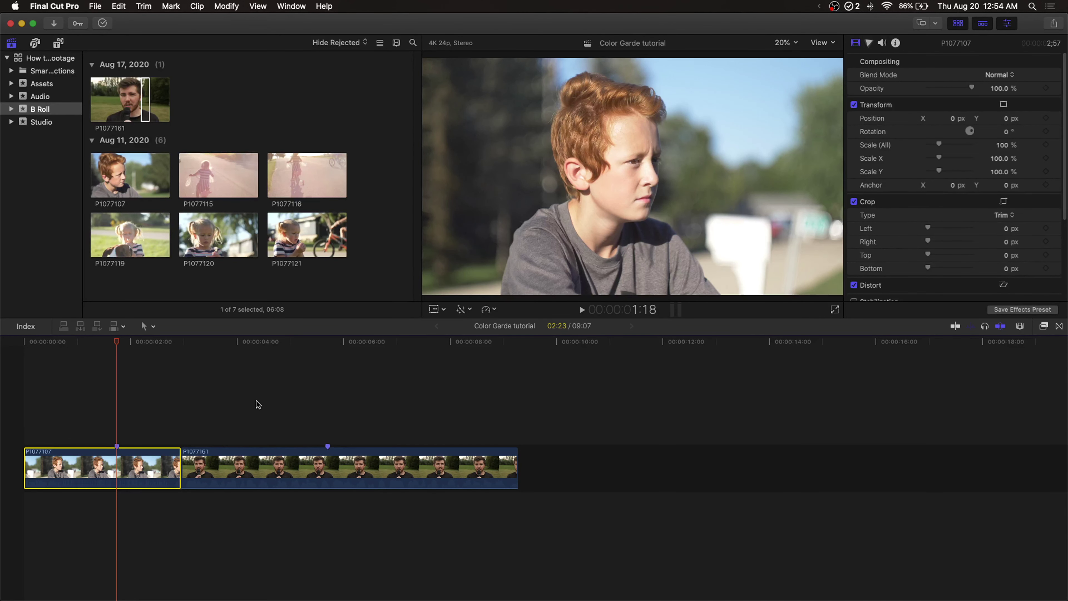
pyautogui.press('ctrl+super+1')
pyautogui.press('super+7')
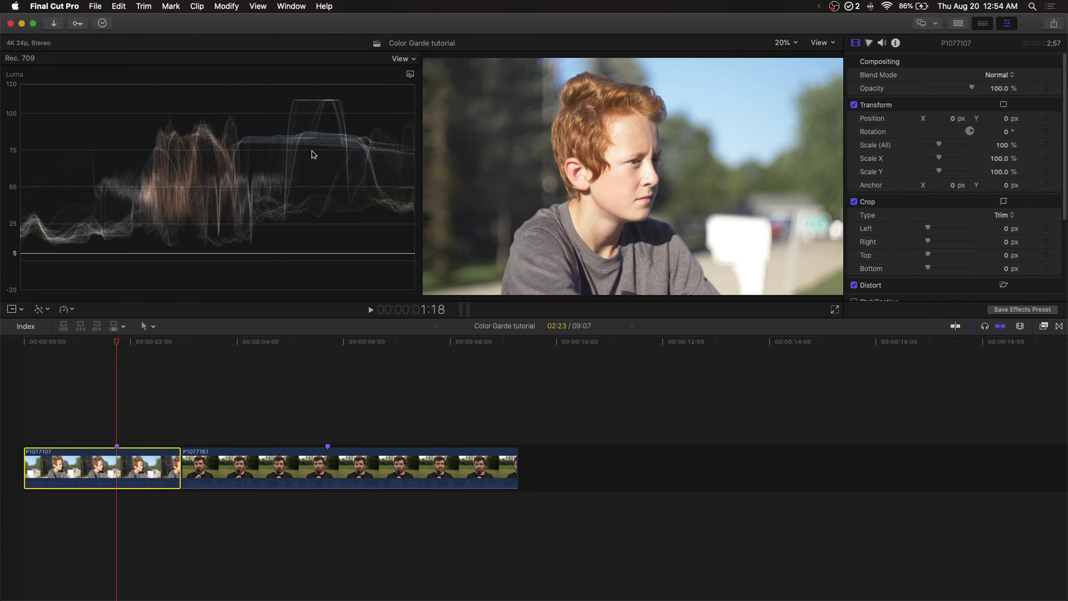
pyautogui.click(410, 74)
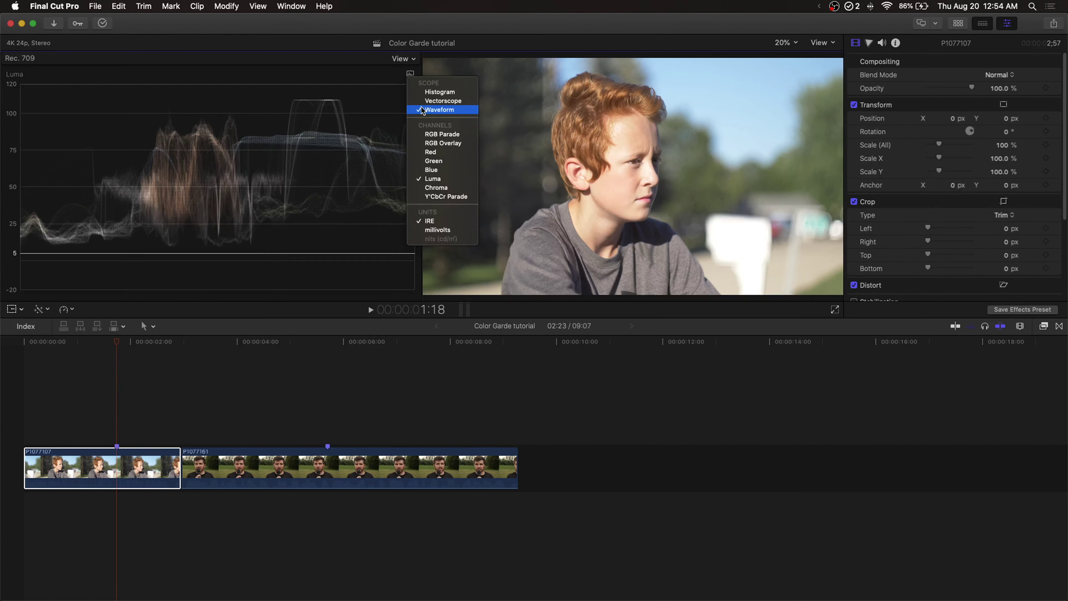
pyautogui.click(149, 457)
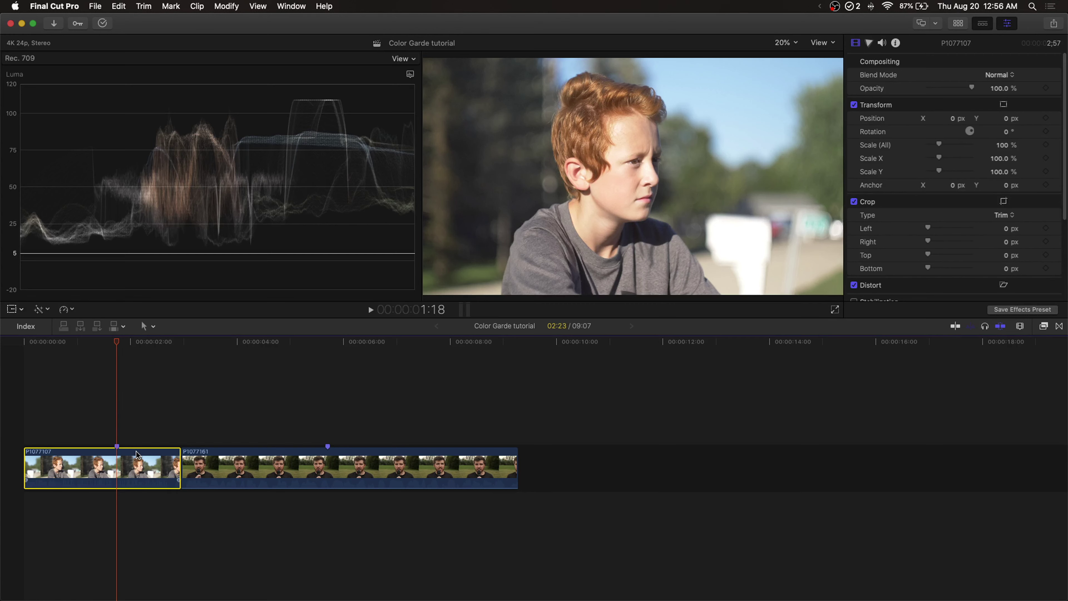
# Show the color wheels in the Color Inspector for clip P1077107 and check which corrections can be added
pyautogui.press('super+6')
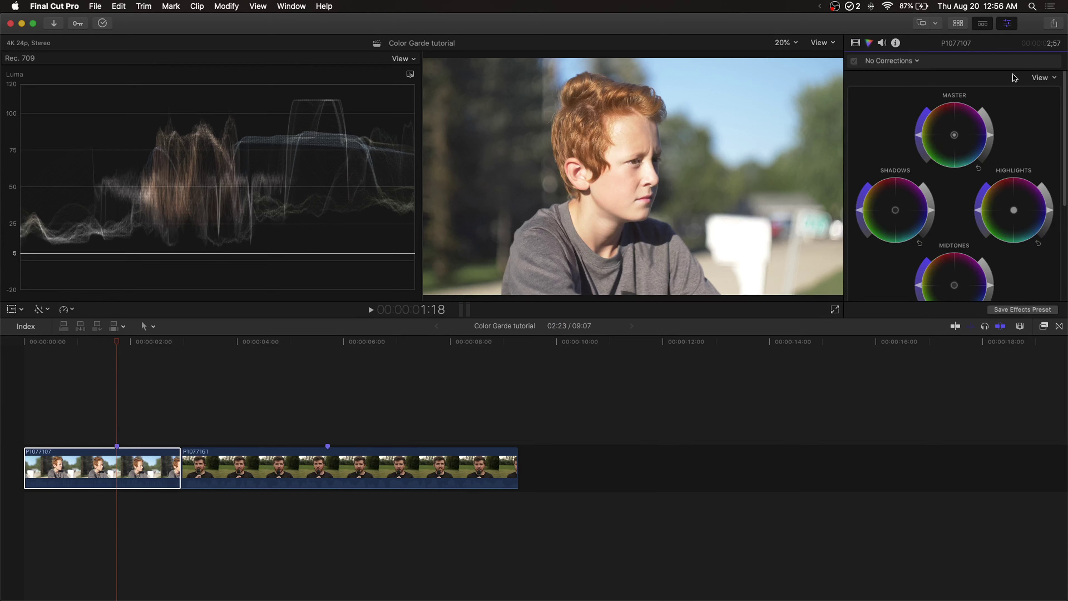
pyautogui.click(901, 60)
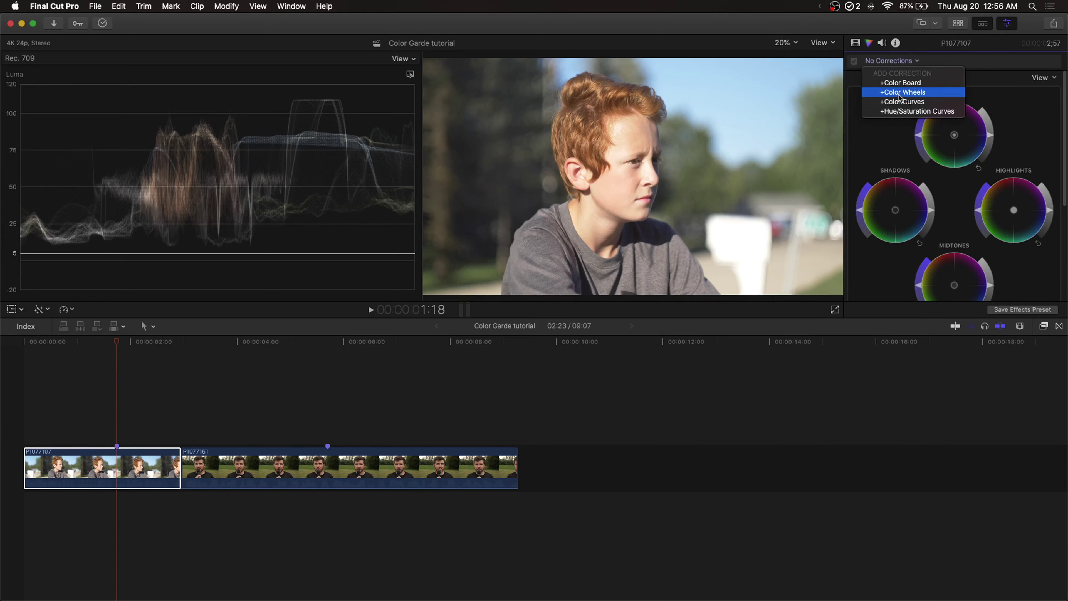
pyautogui.click(854, 45)
pyautogui.click(855, 44)
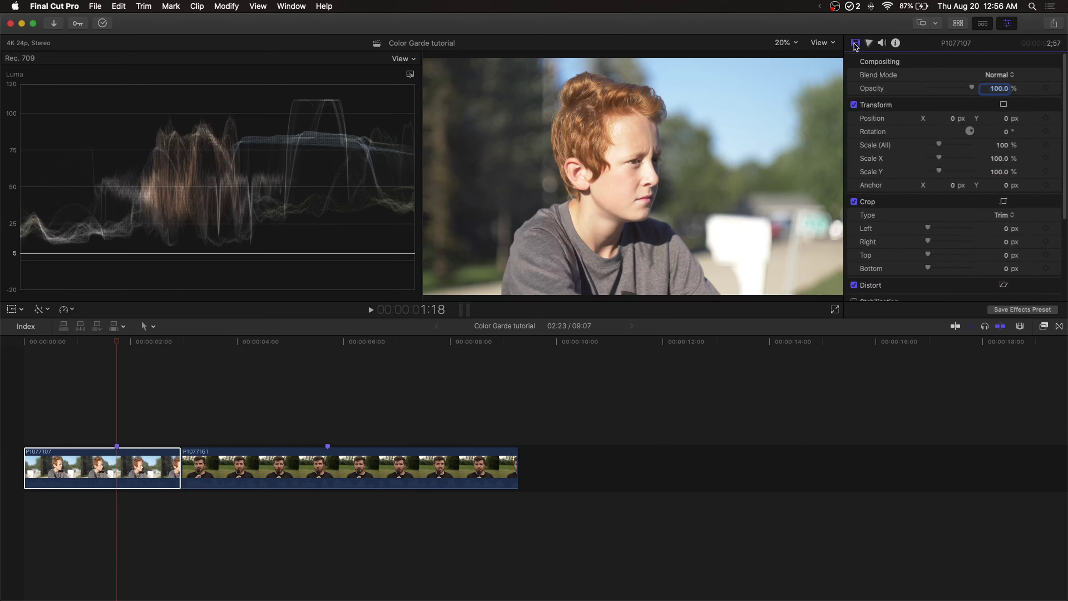
pyautogui.click(869, 44)
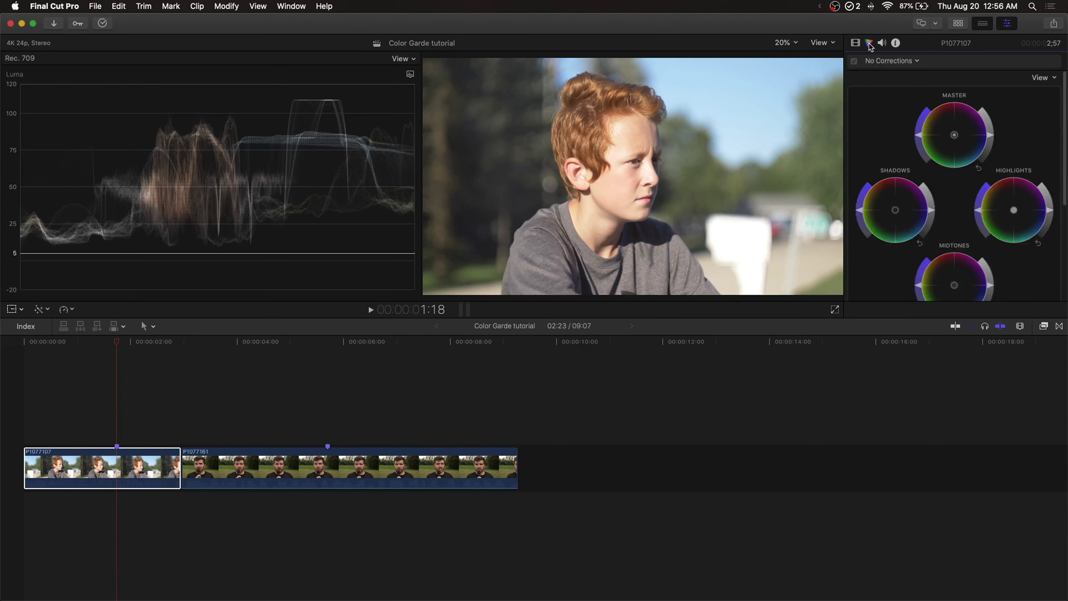
pyautogui.click(887, 61)
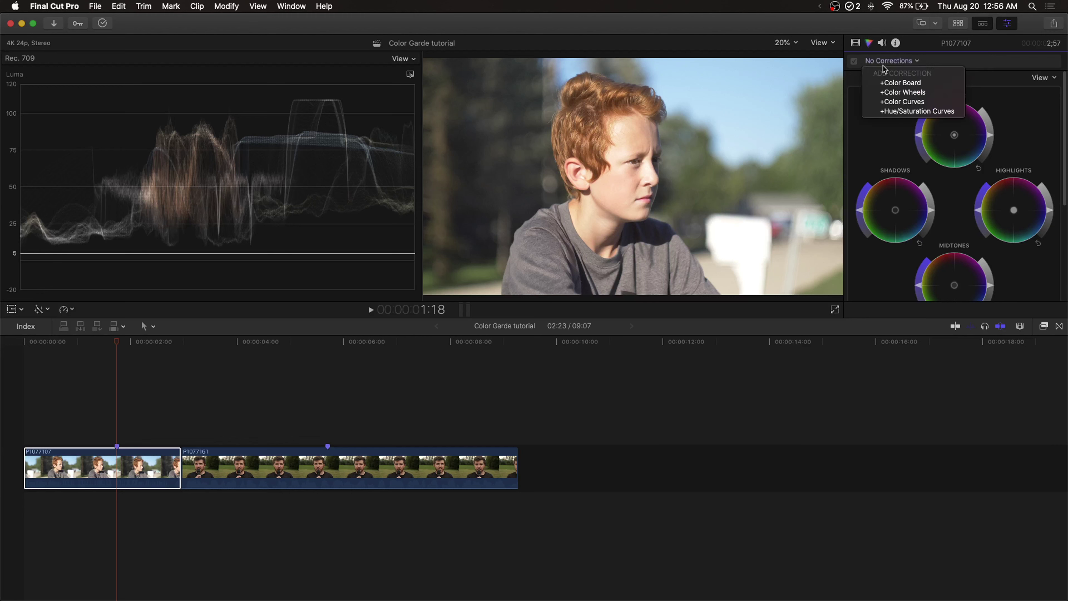
pyautogui.click(933, 214)
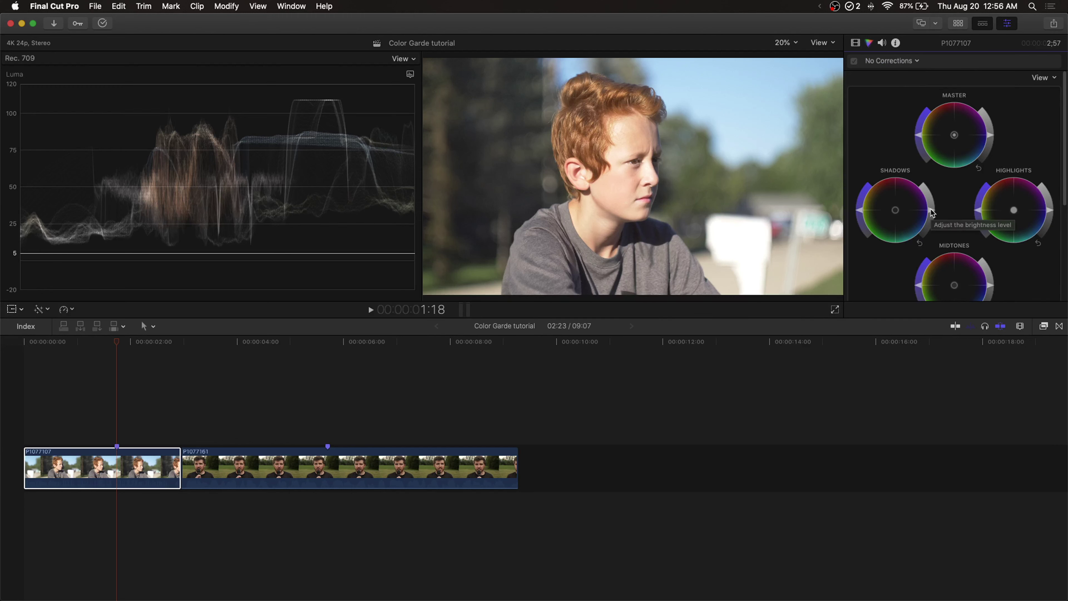
# Lower the Shadows brightness until the darkest waveform traces sit near 5 IRE, and the Highlights brightness until the peaks fall below 100
pyautogui.click(933, 214)
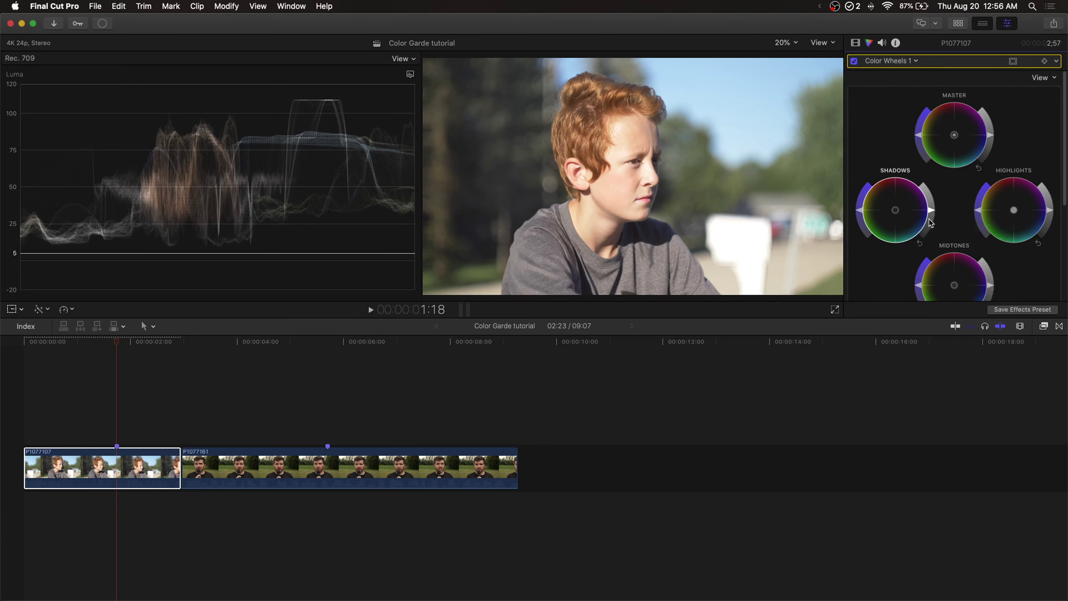
pyautogui.moveTo(930, 223); pyautogui.dragTo(933, 222)
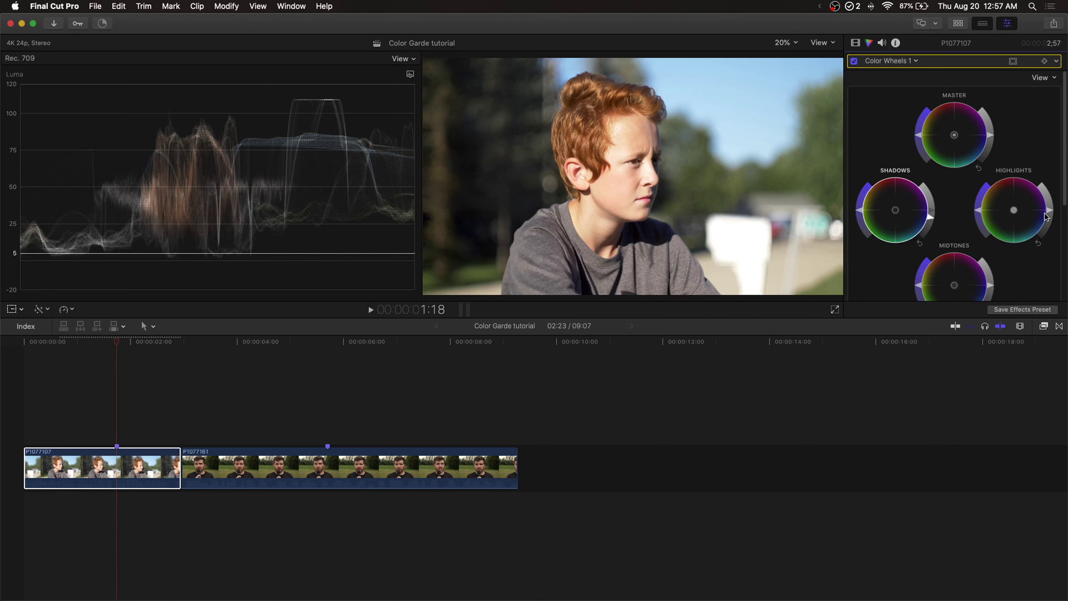
pyautogui.moveTo(1052, 214); pyautogui.dragTo(1058, 228)
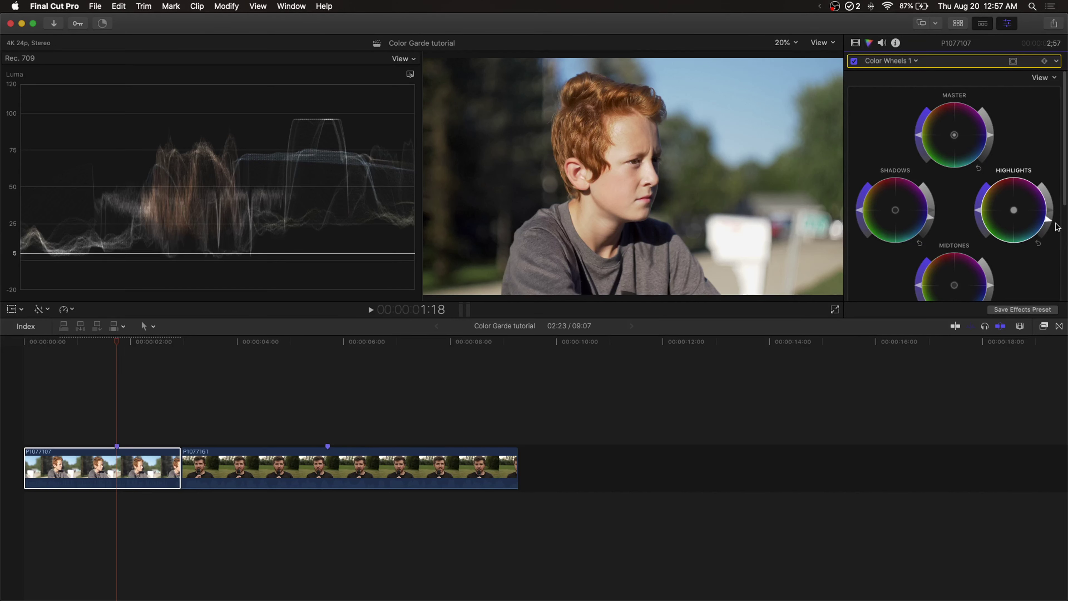
# Lower the Midtones brightness of clip P1077107 slightly on the color wheels
pyautogui.scroll(-3, 976, 199)
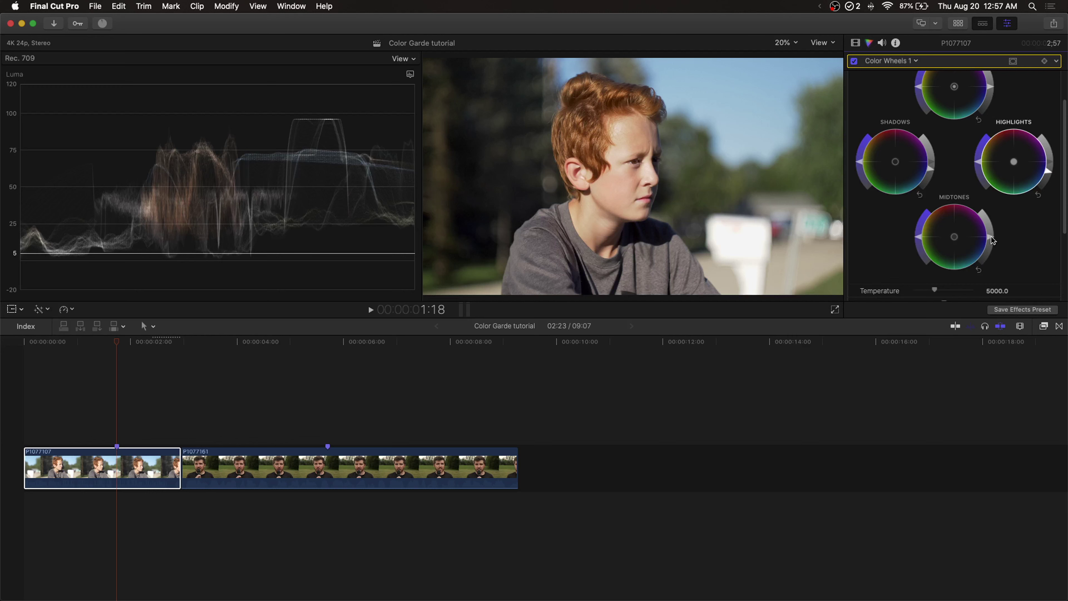
pyautogui.moveTo(992, 240); pyautogui.dragTo(994, 247)
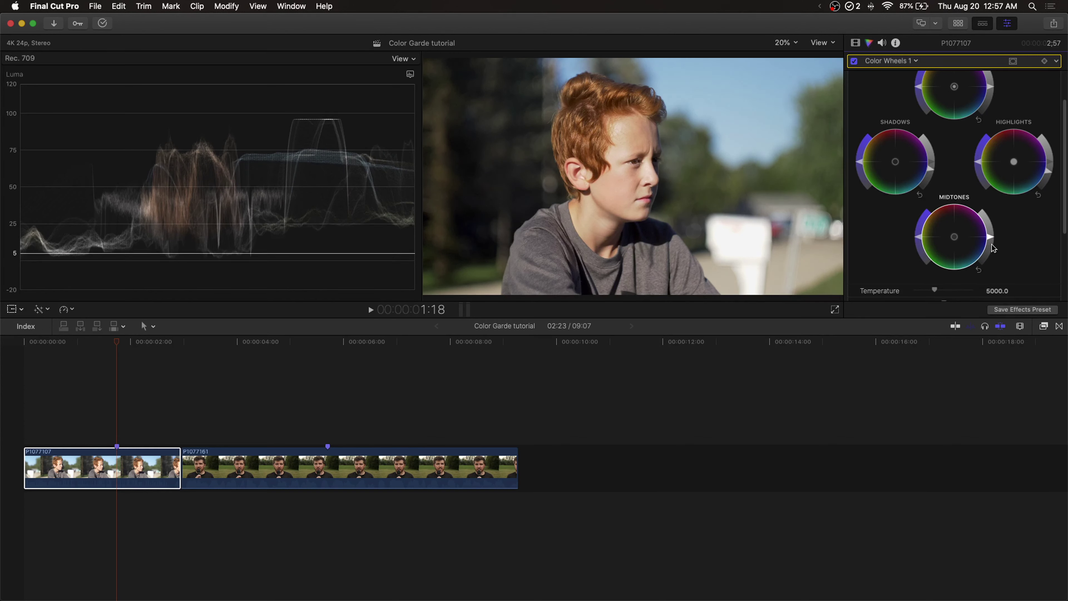
pyautogui.moveTo(993, 248); pyautogui.dragTo(993, 248)
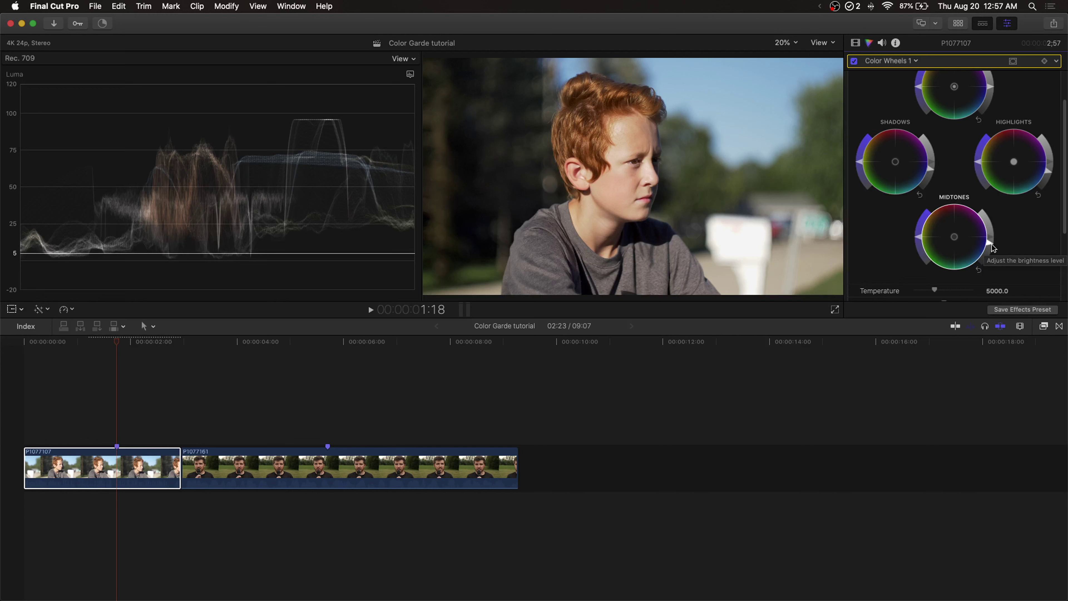
# Switch the video scope for clip P1077107 from the waveform to the vectorscope
pyautogui.click(109, 459)
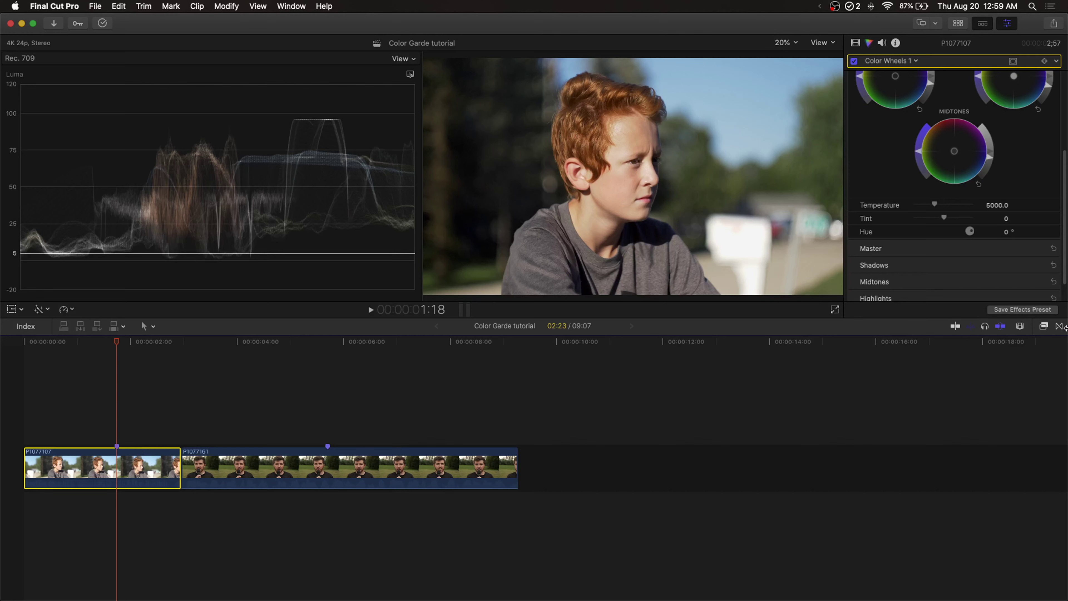
pyautogui.scroll(6, 989, 170)
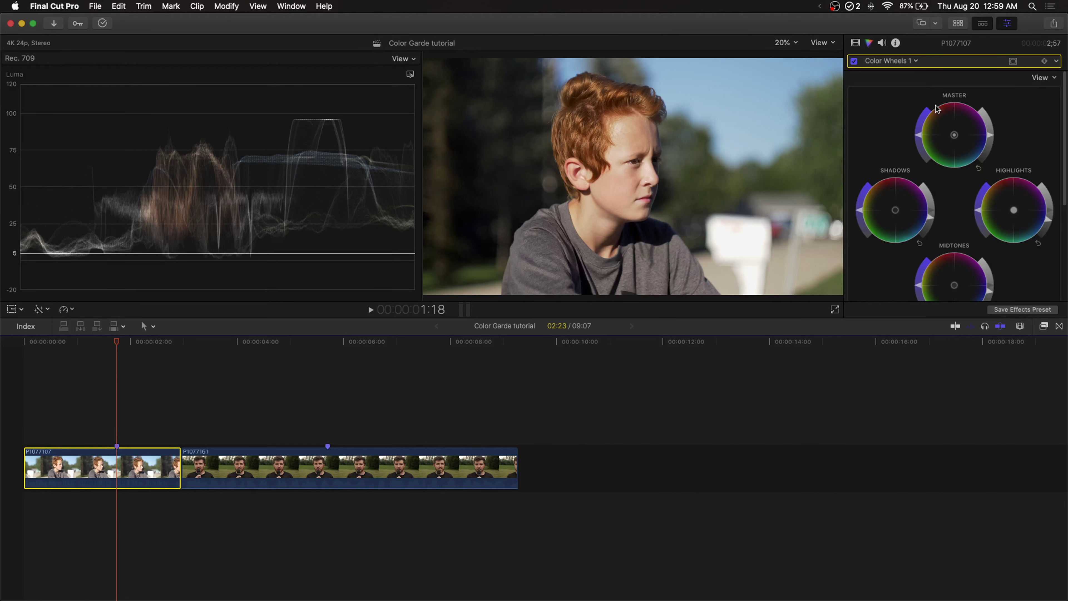
pyautogui.click(410, 74)
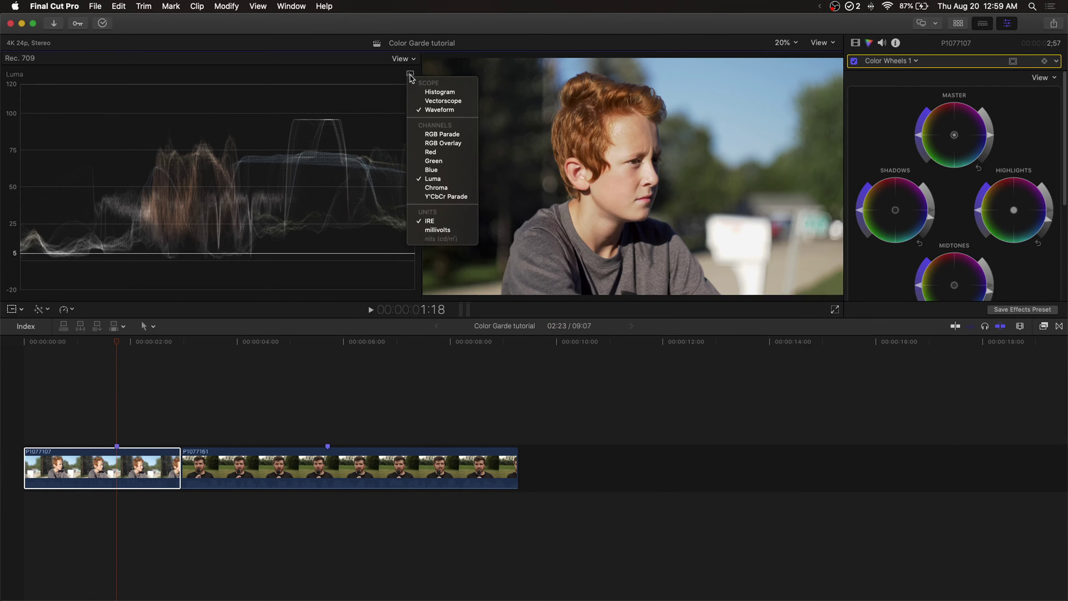
pyautogui.click(425, 102)
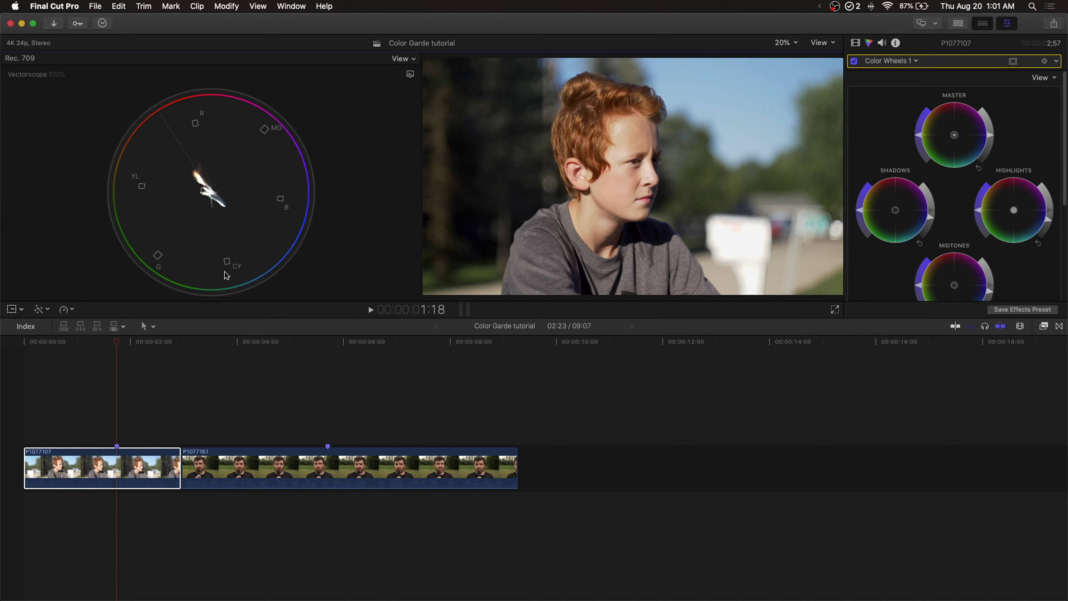
# Raise the Master saturation of clip P1077107 strongly, then reduce it to a slight boost
pyautogui.press('super+2')
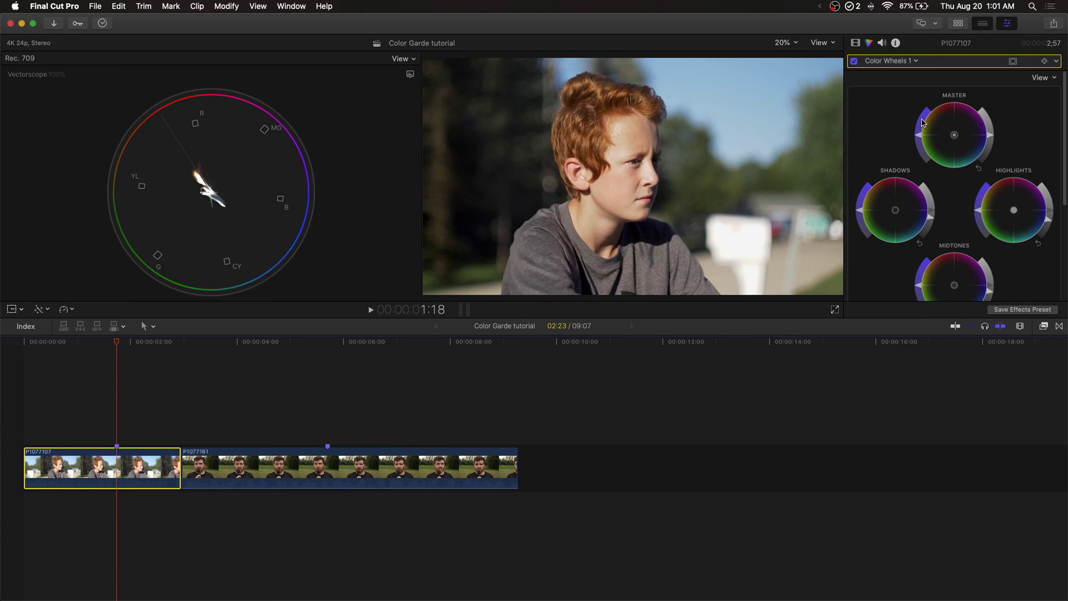
pyautogui.moveTo(922, 125); pyautogui.dragTo(923, 122)
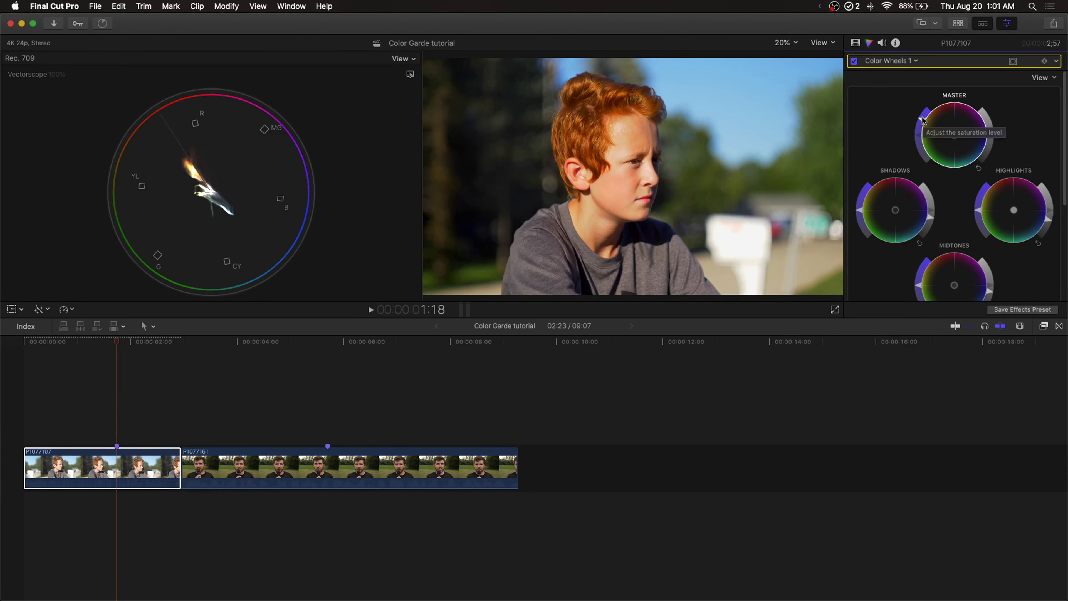
pyautogui.moveTo(923, 120); pyautogui.dragTo(916, 133)
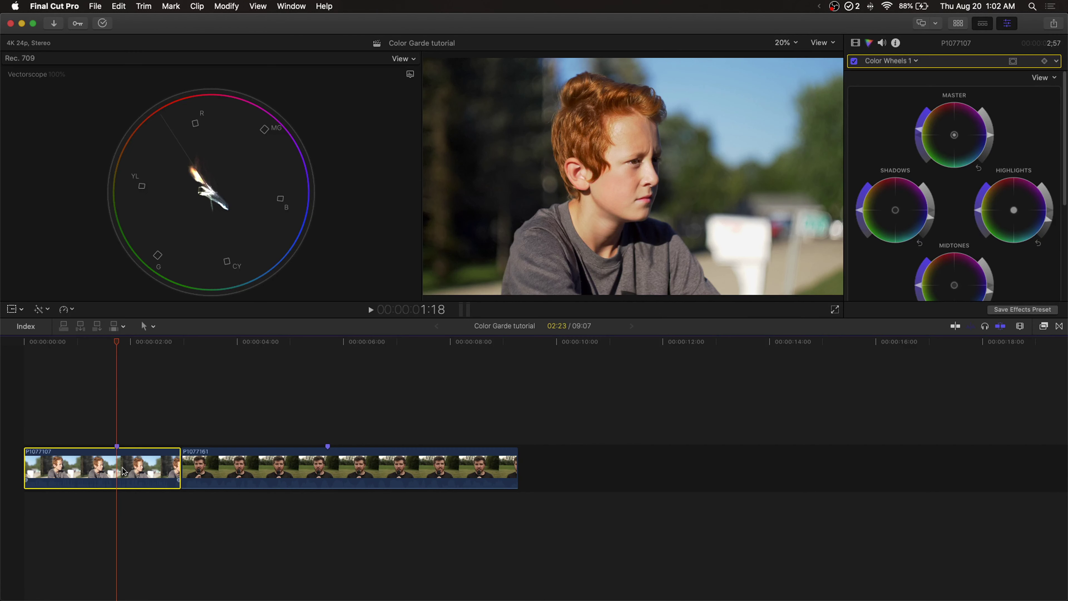
# Add a Hue/Saturation Curves correction to clip P1077107 and apply a color mask to it
pyautogui.click(897, 62)
pyautogui.click(897, 137)
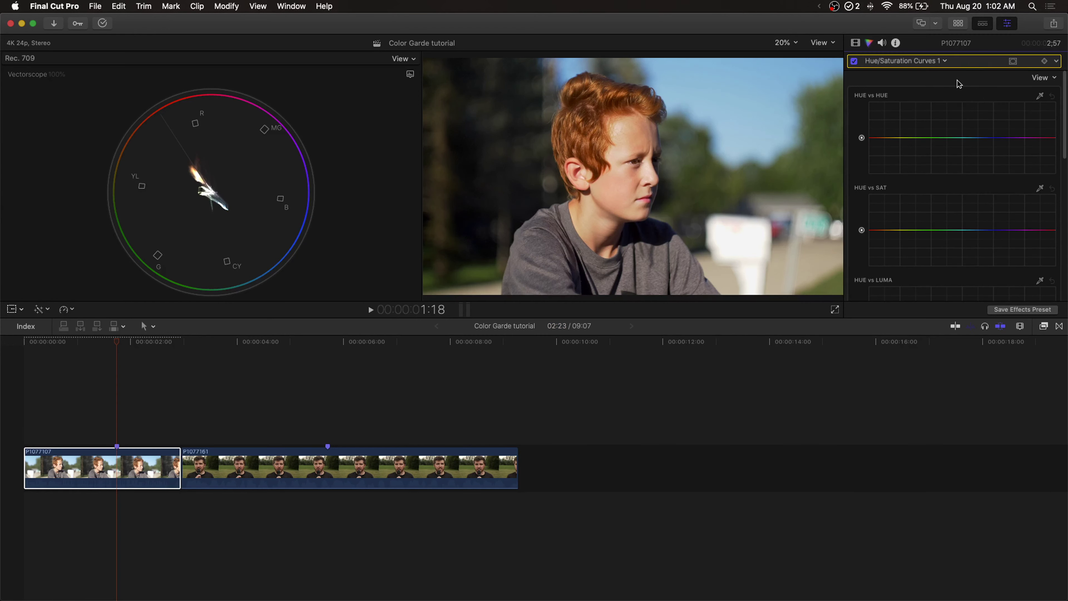
pyautogui.click(1014, 61)
pyautogui.press('Escape')
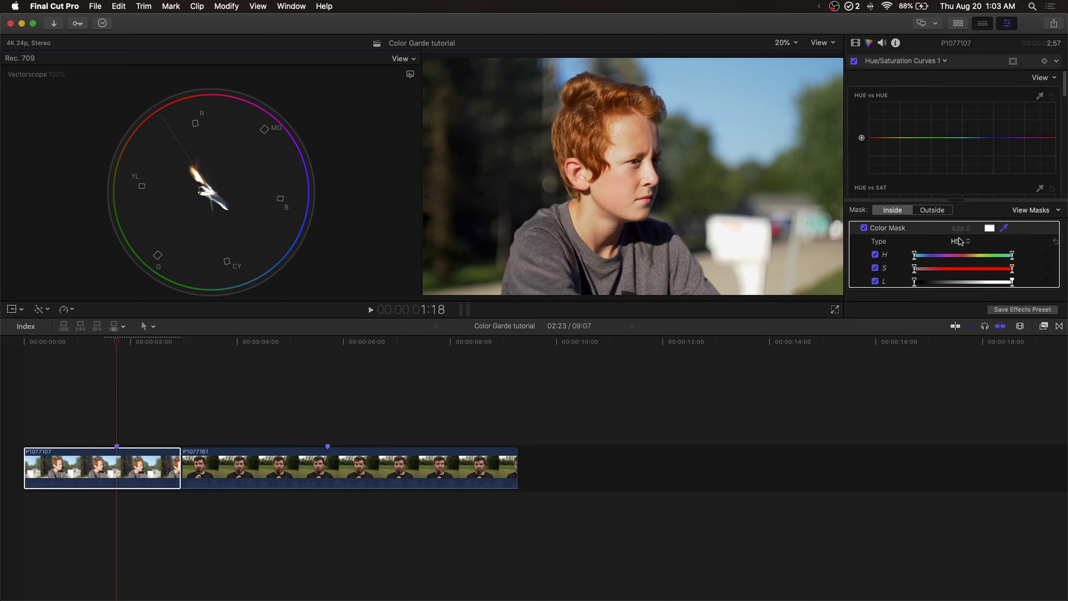
# Sample the boy's forehead skin tone for the color mask and view the masked area in the viewer
pyautogui.click(636, 127)
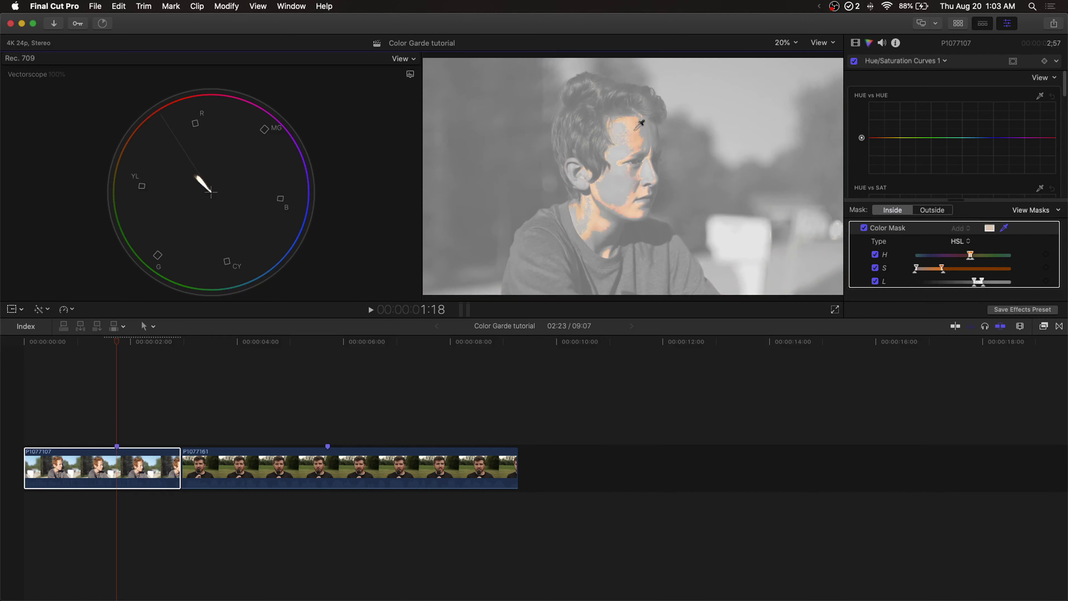
pyautogui.moveTo(640, 123); pyautogui.dragTo(652, 133)
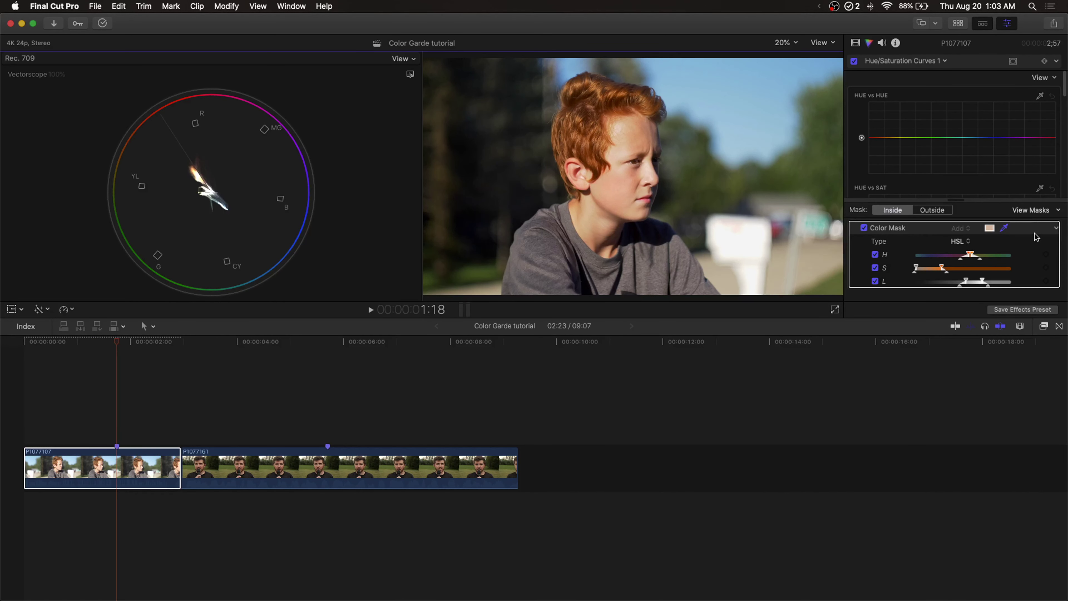
pyautogui.click(1032, 210)
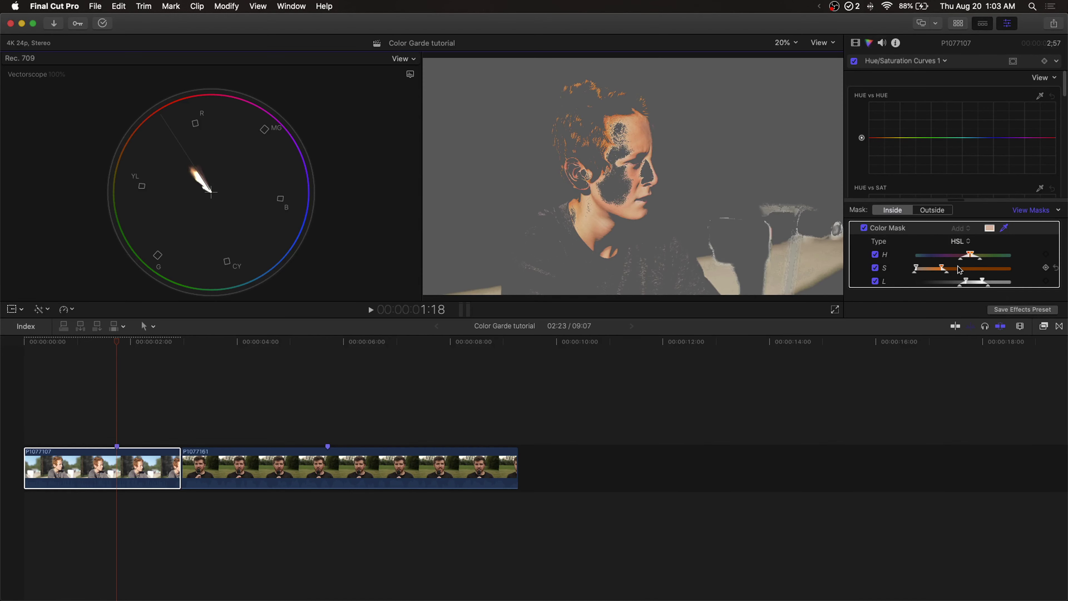
# Adjust the color mask's saturation and luminance ranges to isolate the boy's face and neck, then turn off the mask view
pyautogui.moveTo(964, 281); pyautogui.dragTo(991, 282)
pyautogui.moveTo(928, 269); pyautogui.dragTo(944, 268)
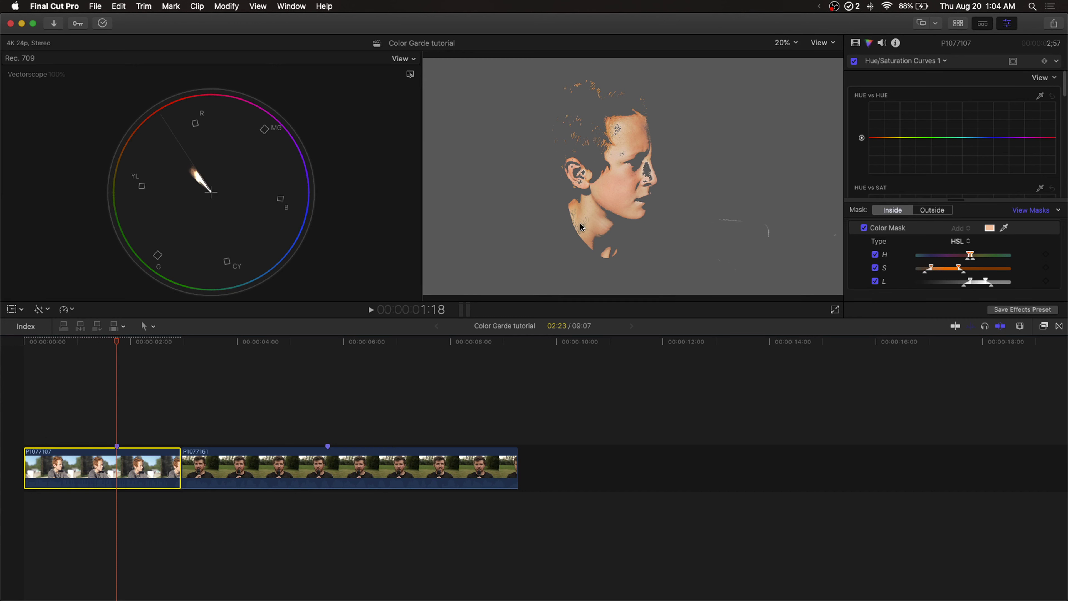
pyautogui.click(600, 221)
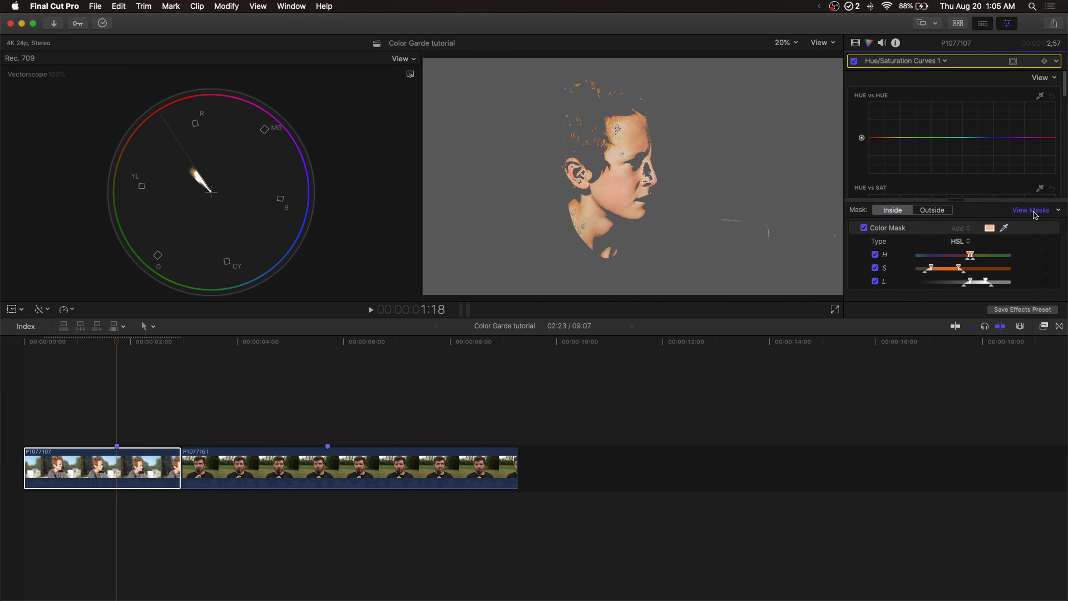
pyautogui.click(1032, 211)
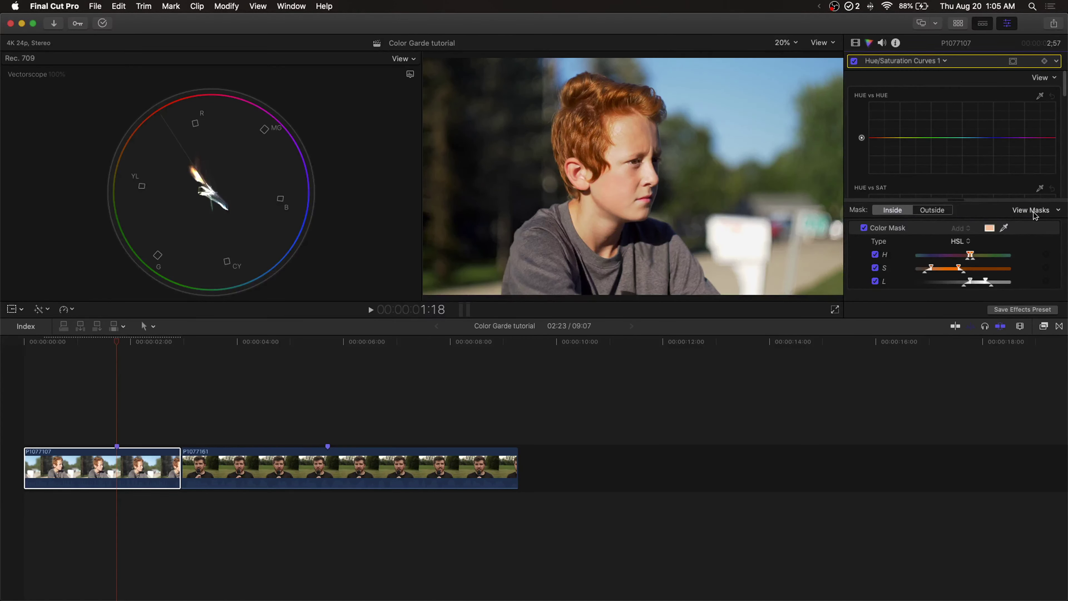
# Search the effects for "draw", apply the Draw Mask effect to clip P1077107 and close the effects browser
pyautogui.press('super+5')
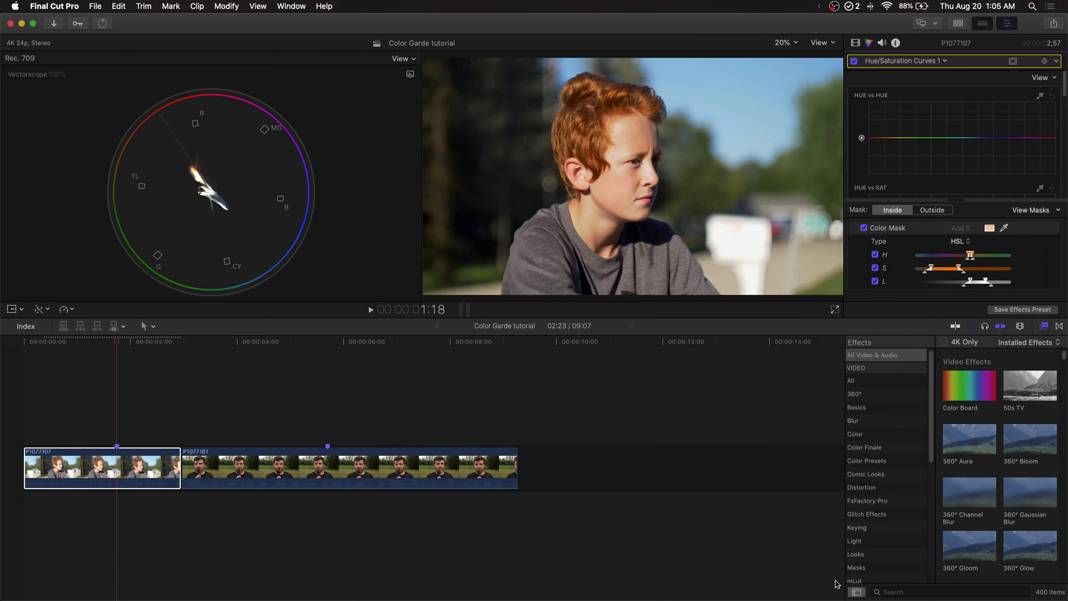
pyautogui.click(925, 592)
pyautogui.write('draw')
pyautogui.click(969, 377)
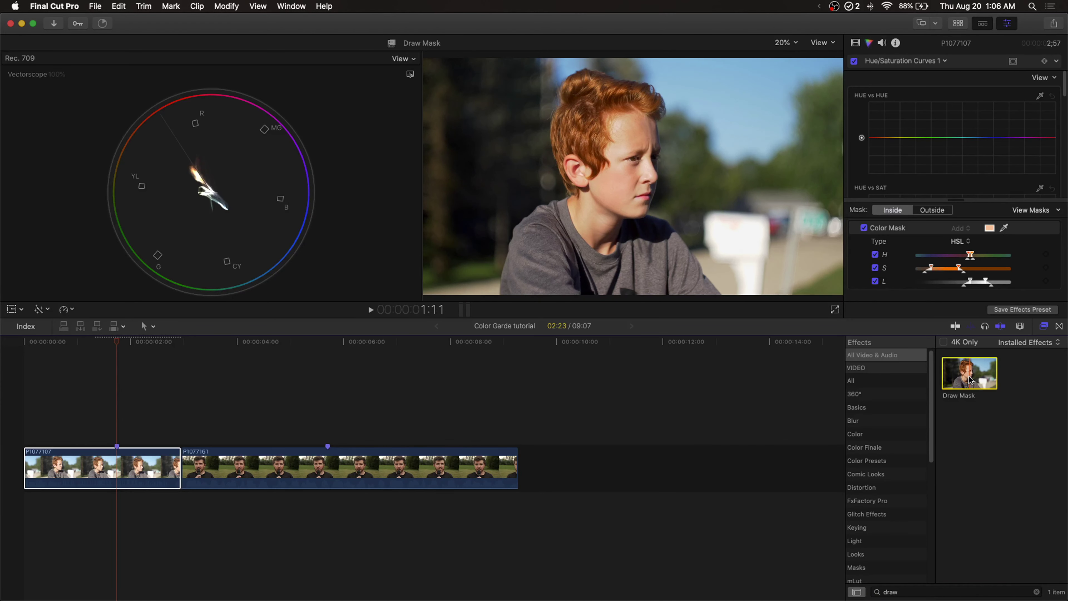
pyautogui.moveTo(969, 378)
pyautogui.mouseDown()
pyautogui.moveTo(926, 391)
pyautogui.moveTo(173, 456)
pyautogui.mouseUp()
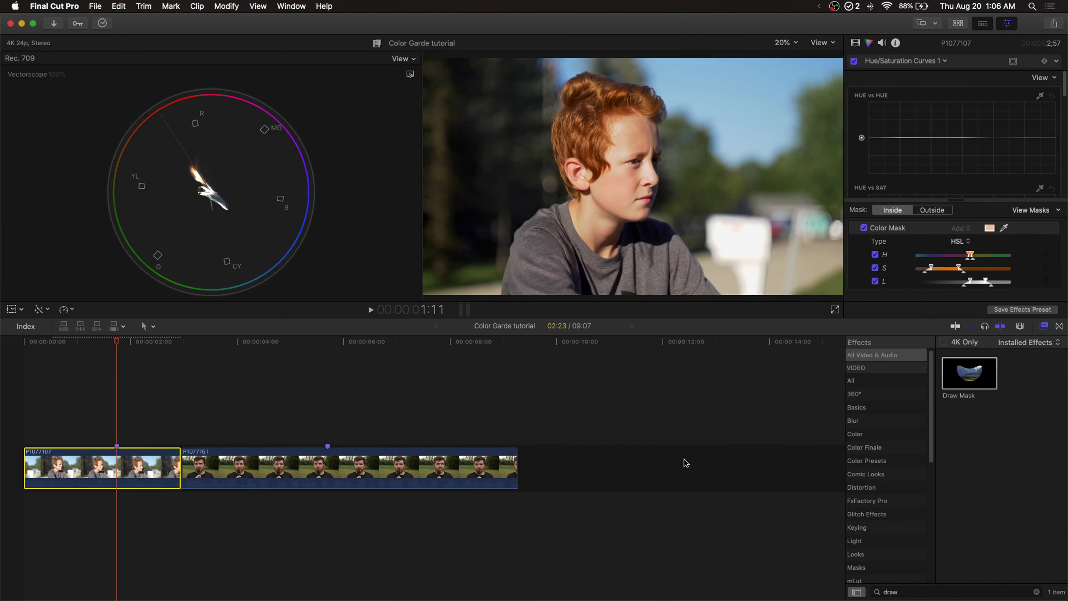
pyautogui.click(1037, 592)
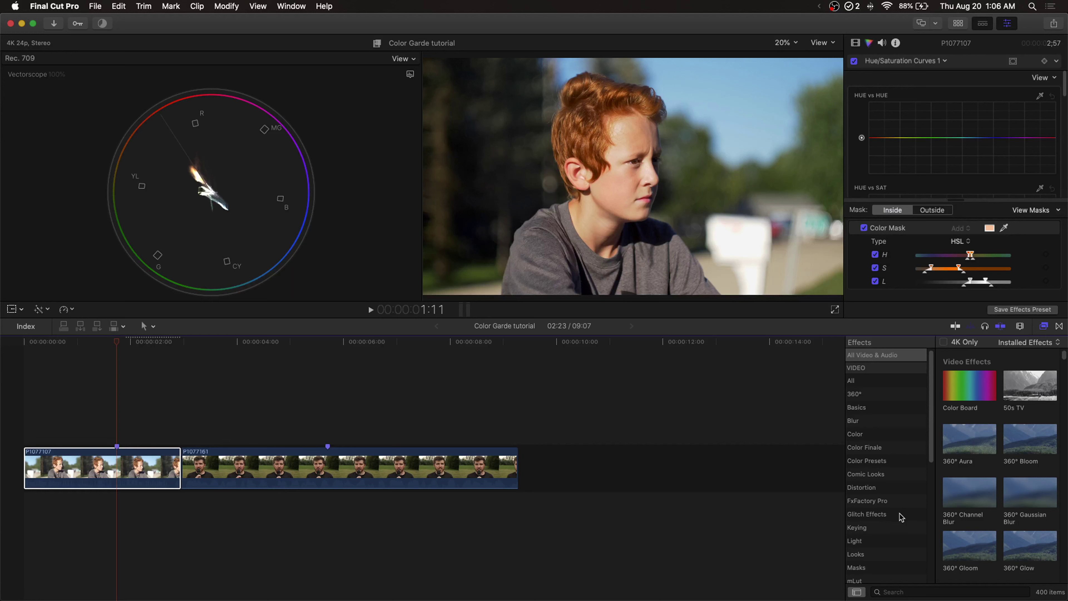
pyautogui.press('super+5')
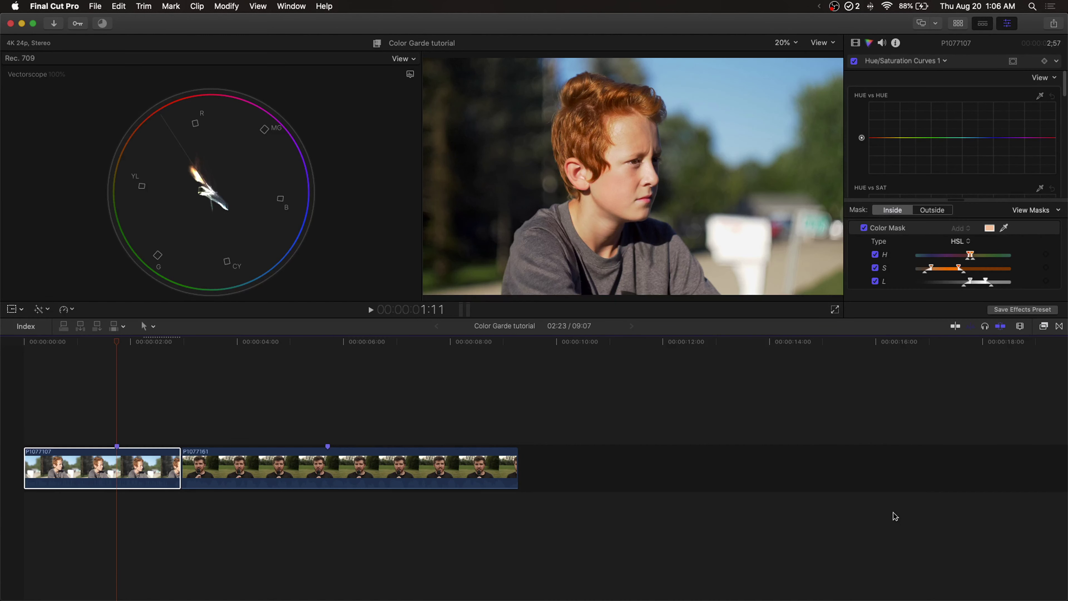
# Enlarge clip P1077107 to 161% scale and reposition it to X 192.7 px, Y -129.8 px to frame the face
pyautogui.click(94, 463)
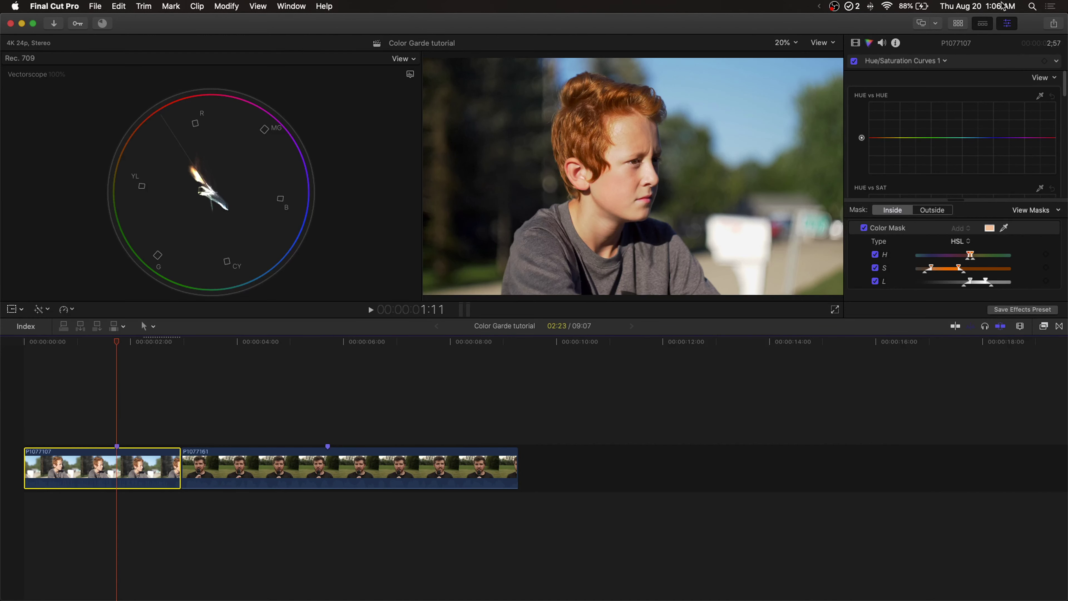
pyautogui.click(855, 43)
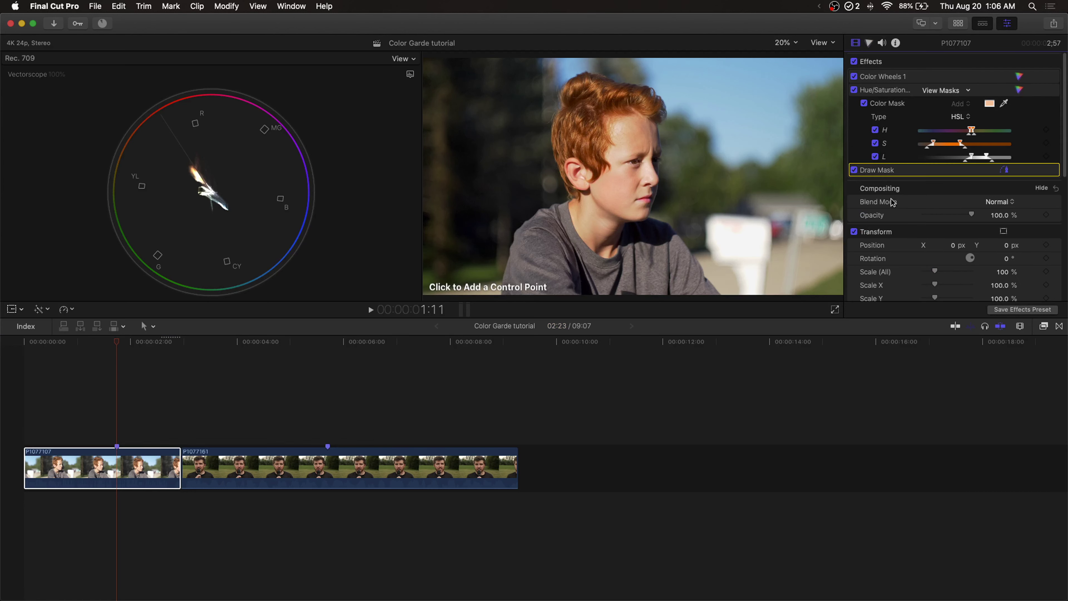
pyautogui.scroll(-1, 920, 252)
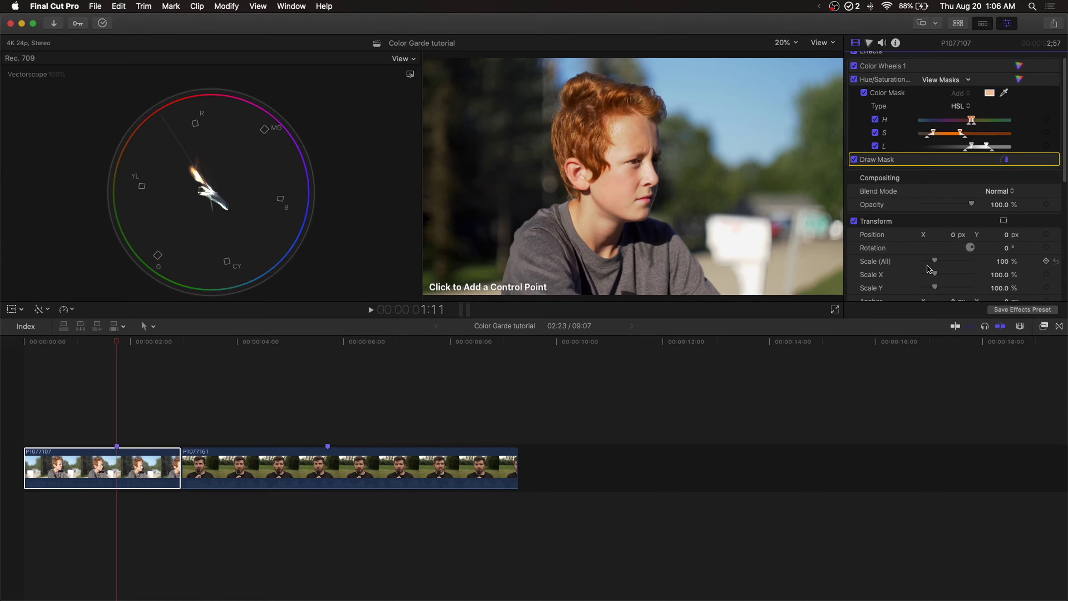
pyautogui.moveTo(934, 261); pyautogui.dragTo(941, 261)
pyautogui.click(1004, 221)
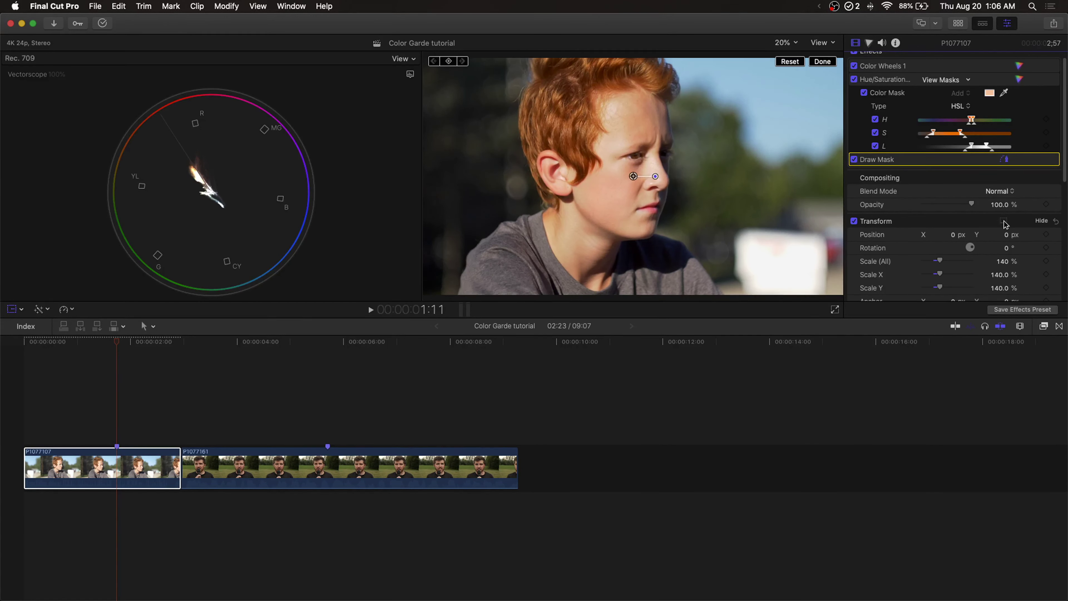
pyautogui.moveTo(643, 185); pyautogui.dragTo(665, 199)
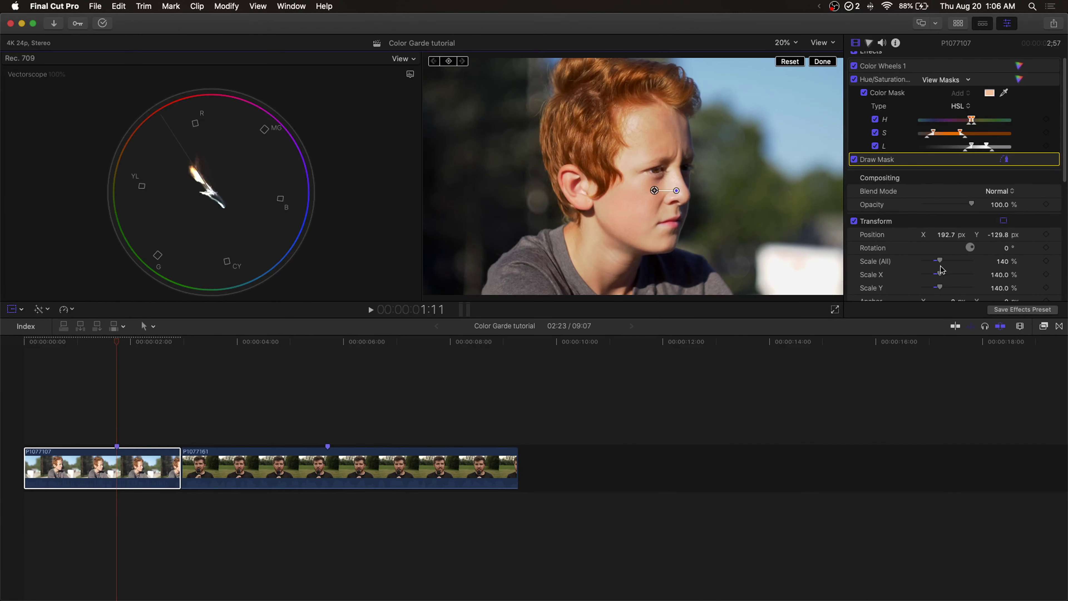
pyautogui.moveTo(940, 267); pyautogui.dragTo(943, 266)
pyautogui.click(1004, 221)
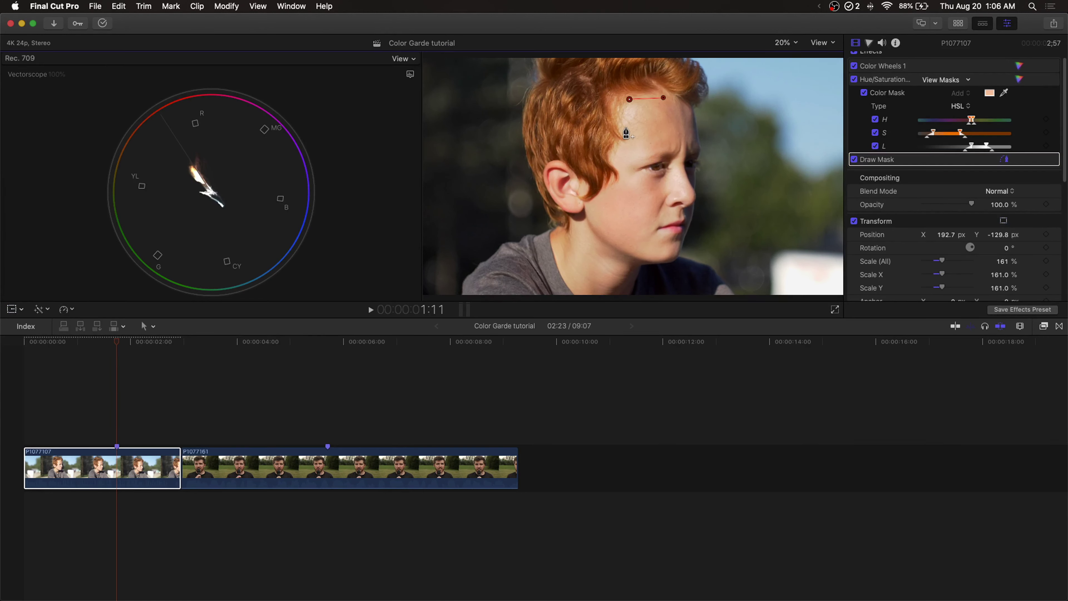
# Draw a closed mask around the forehead, cheek, nose and chin, excluding the eye and mouth, and scale the clip to 215%
pyautogui.click(624, 125)
pyautogui.click(588, 213)
pyautogui.click(643, 260)
pyautogui.click(656, 233)
pyautogui.click(693, 196)
pyautogui.click(661, 147)
pyautogui.click(696, 142)
pyautogui.click(630, 100)
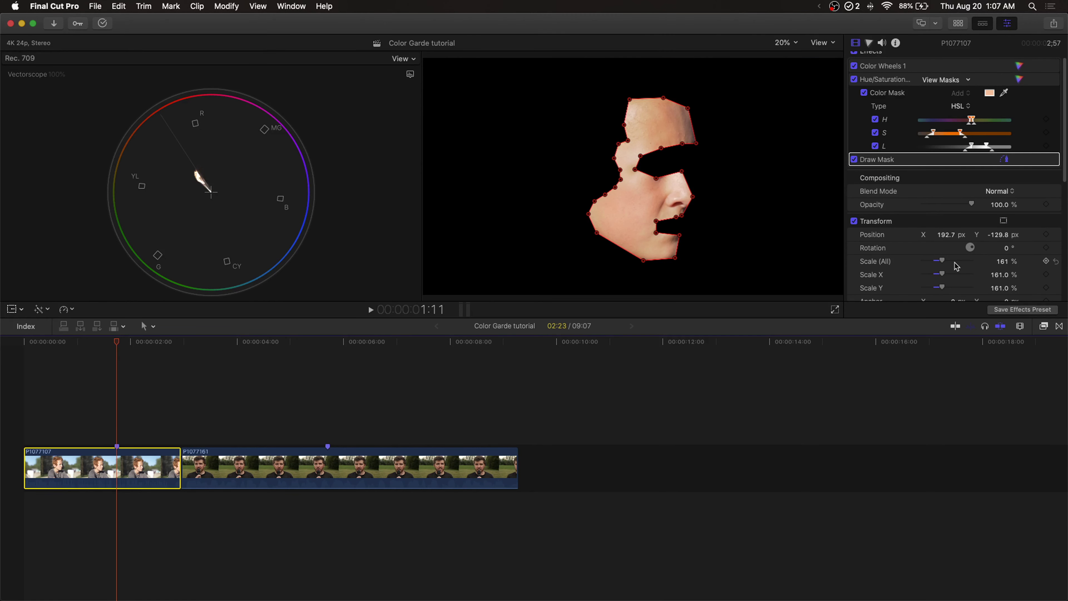
pyautogui.moveTo(943, 264); pyautogui.dragTo(951, 265)
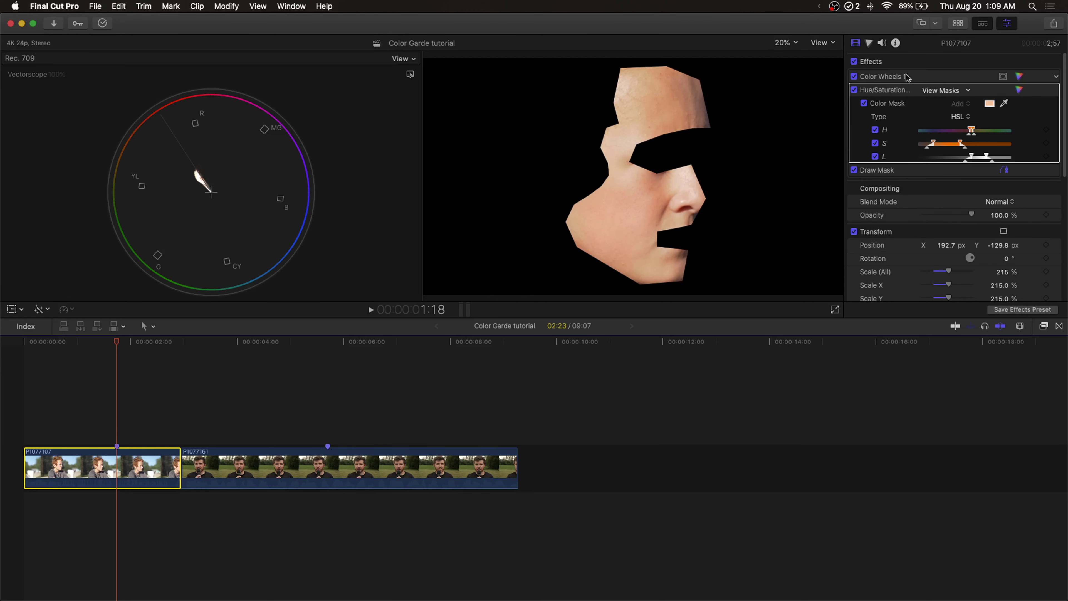
# Open the Hue/Saturation Curves correction and sample the boy's forehead skin for the Hue vs Hue curve
pyautogui.click(1020, 91)
pyautogui.click(1020, 91)
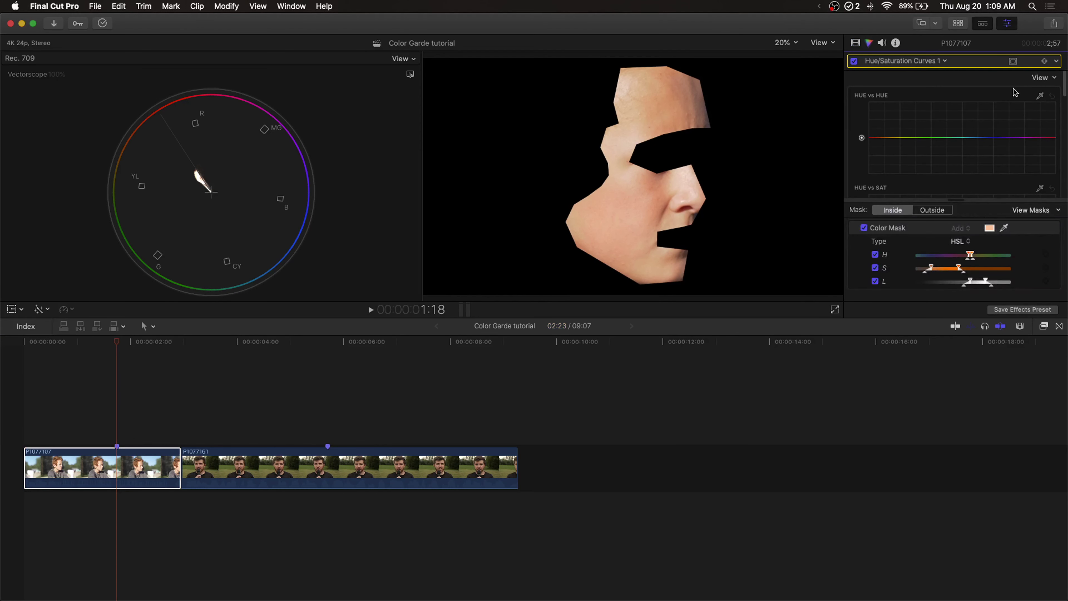
pyautogui.click(1041, 97)
pyautogui.moveTo(640, 92); pyautogui.dragTo(666, 98)
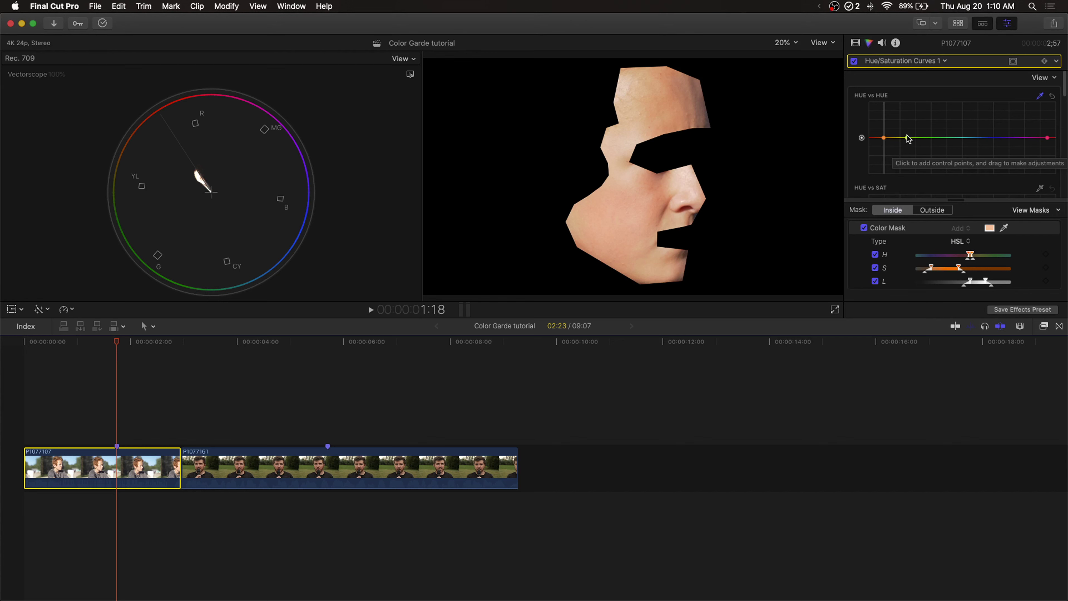
# Add green and yellow control points to the Hue vs Hue curve and raise its orange point slightly
pyautogui.moveTo(909, 138); pyautogui.dragTo(916, 141)
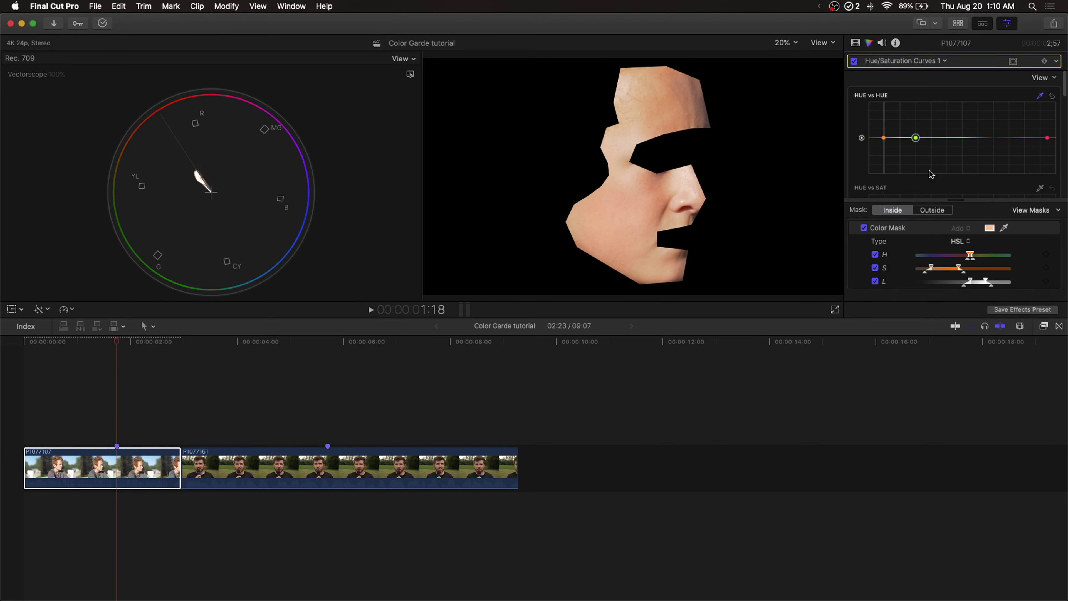
pyautogui.click(900, 138)
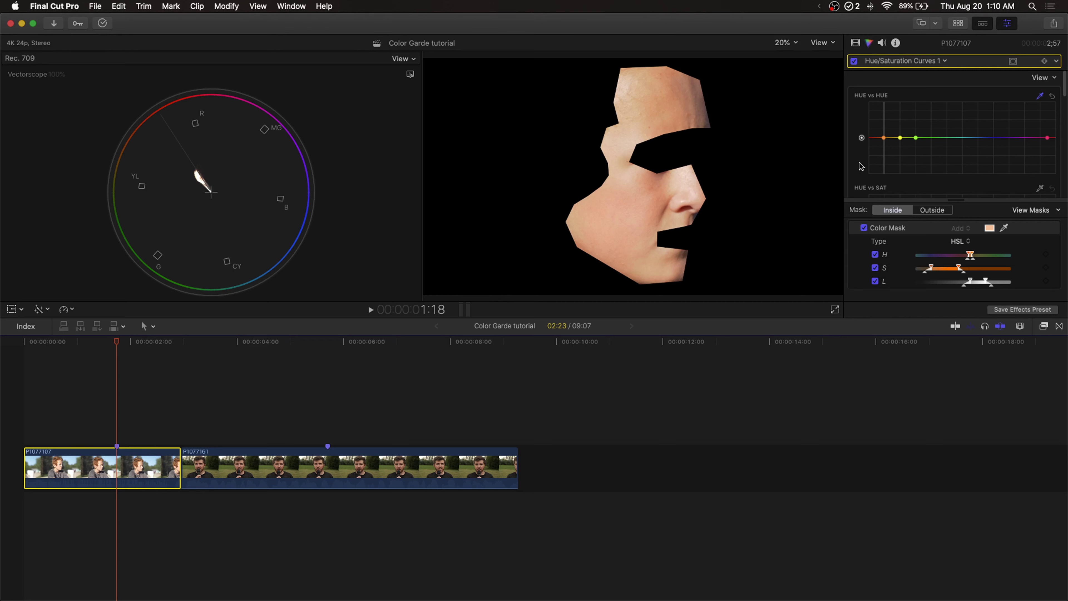
pyautogui.click(884, 138)
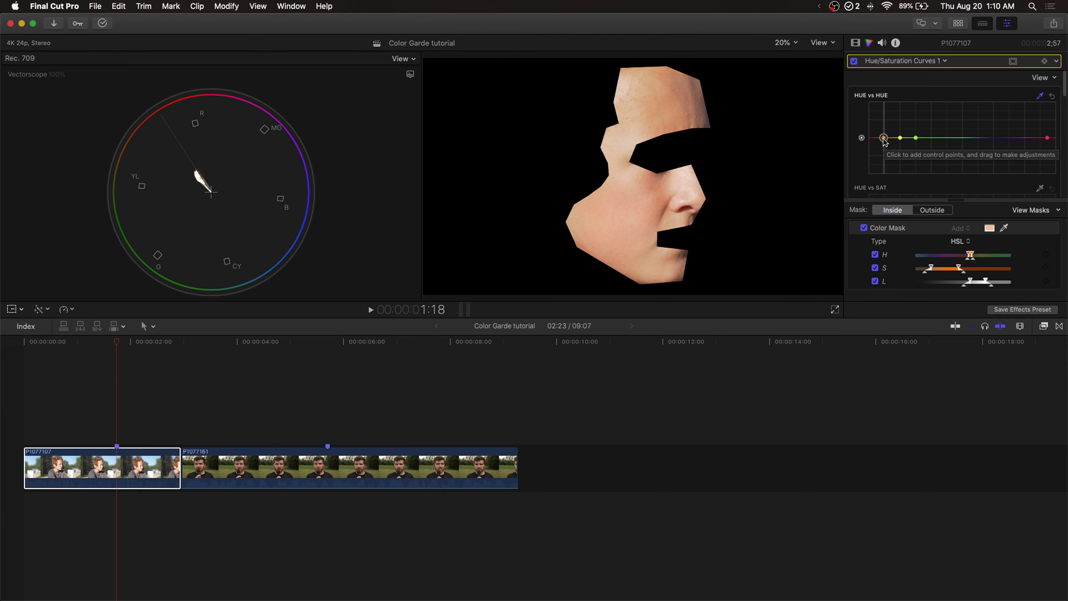
pyautogui.moveTo(884, 138); pyautogui.dragTo(884, 137)
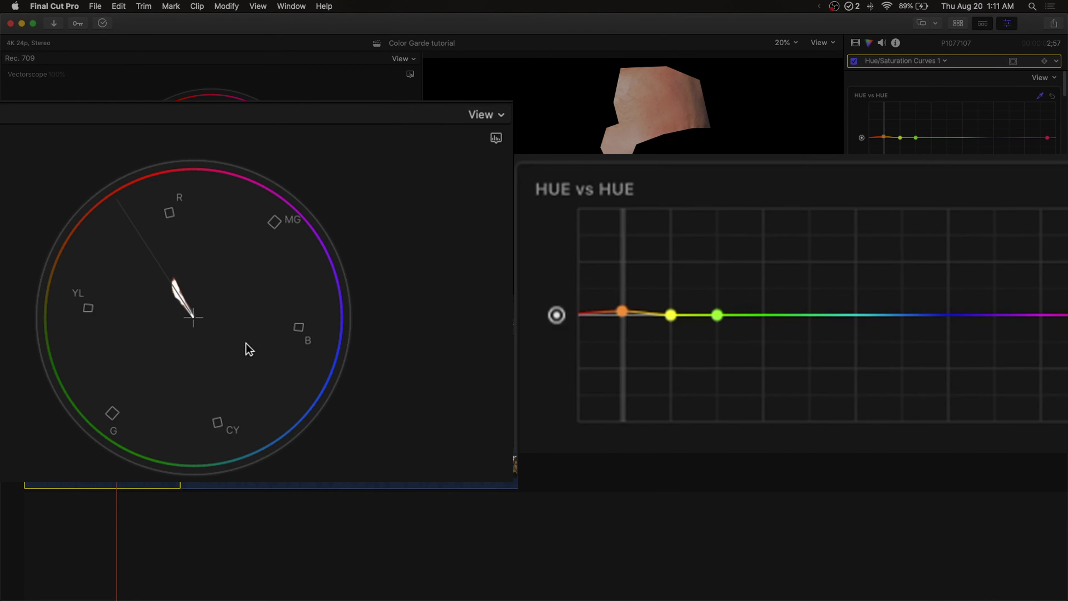
pyautogui.click(670, 315)
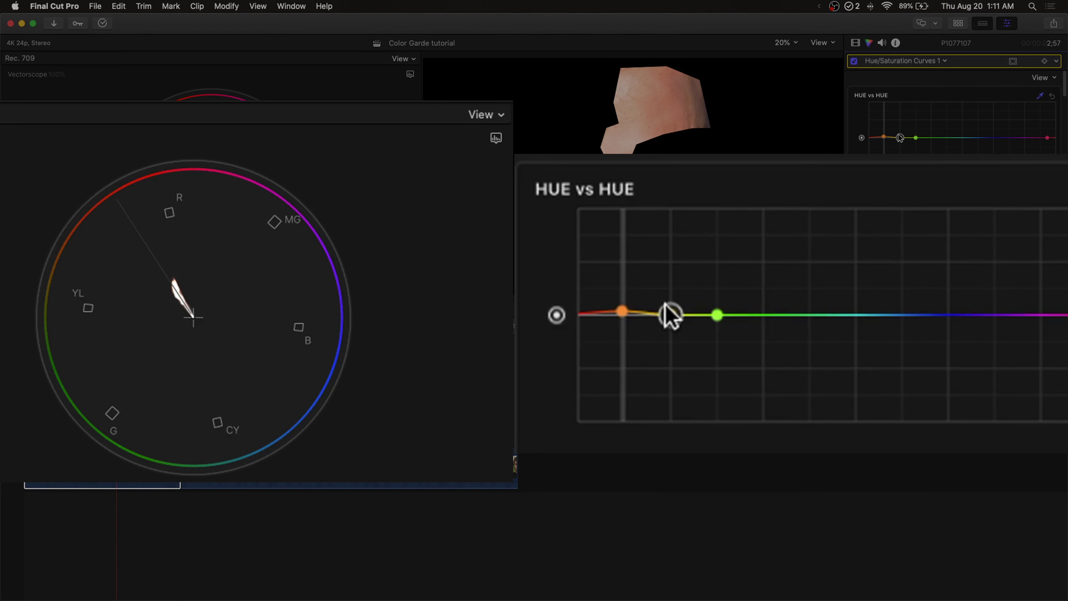
pyautogui.moveTo(671, 314); pyautogui.dragTo(670, 253)
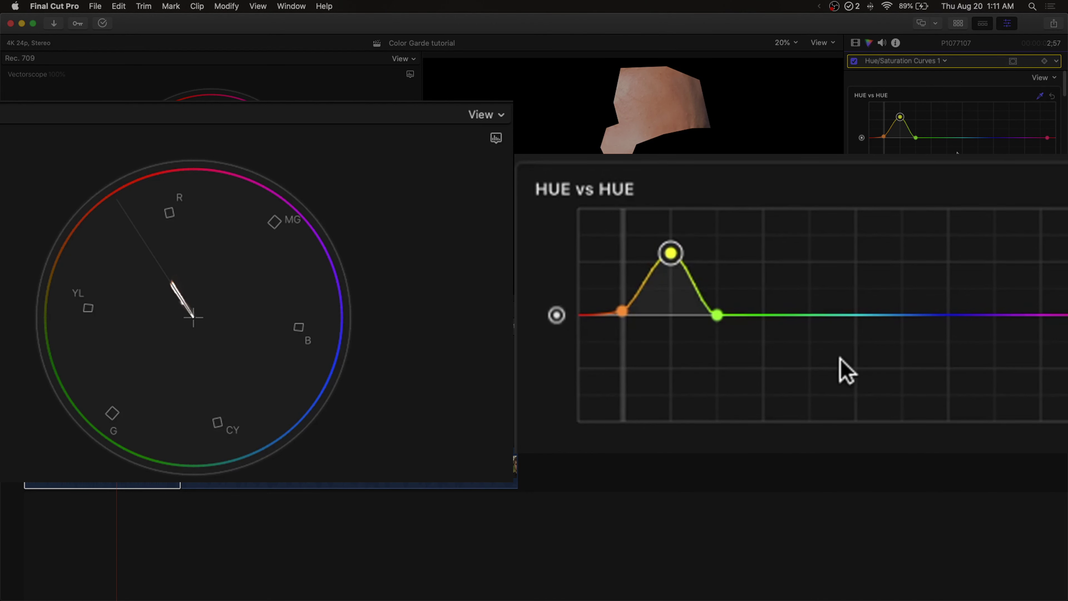
pyautogui.press('super+z')
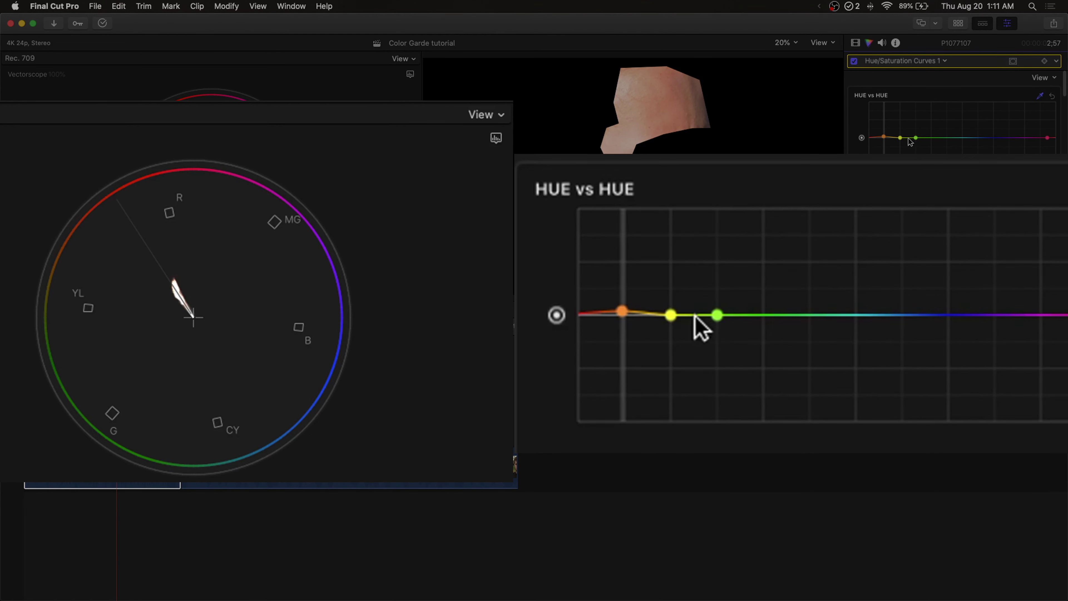
# Raise the yellow control point of the Hue vs Hue curve to align the skin tone with the vectorscope's skin tone line
pyautogui.click(671, 315)
pyautogui.moveTo(670, 314); pyautogui.dragTo(688, 256)
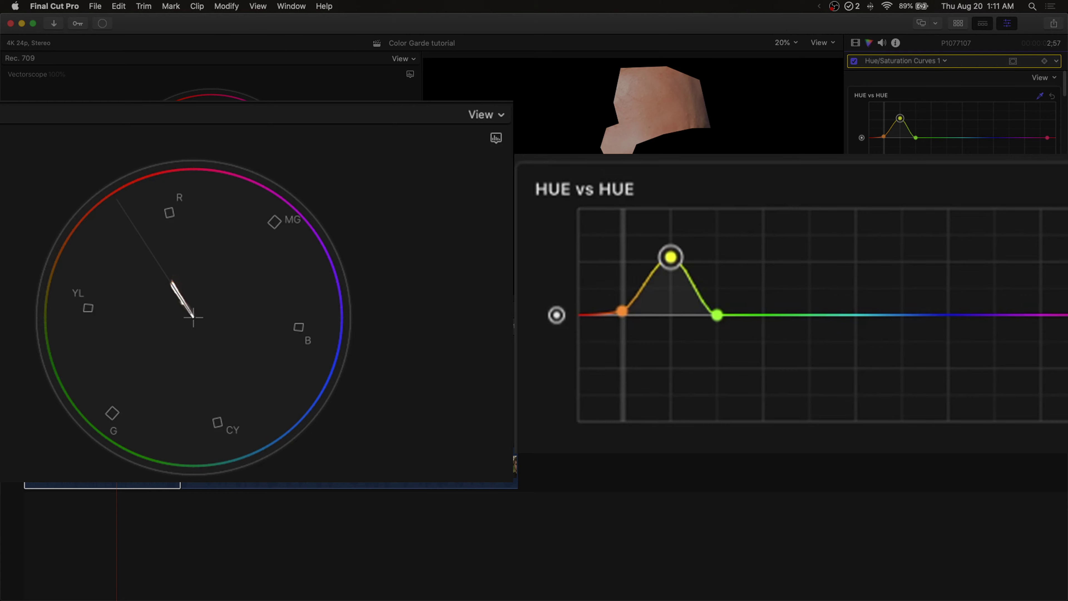
# Turn off the Draw Mask and Transform of clip P1077107 and compare the image with the Hue/Saturation Curves correction off and on
pyautogui.click(856, 43)
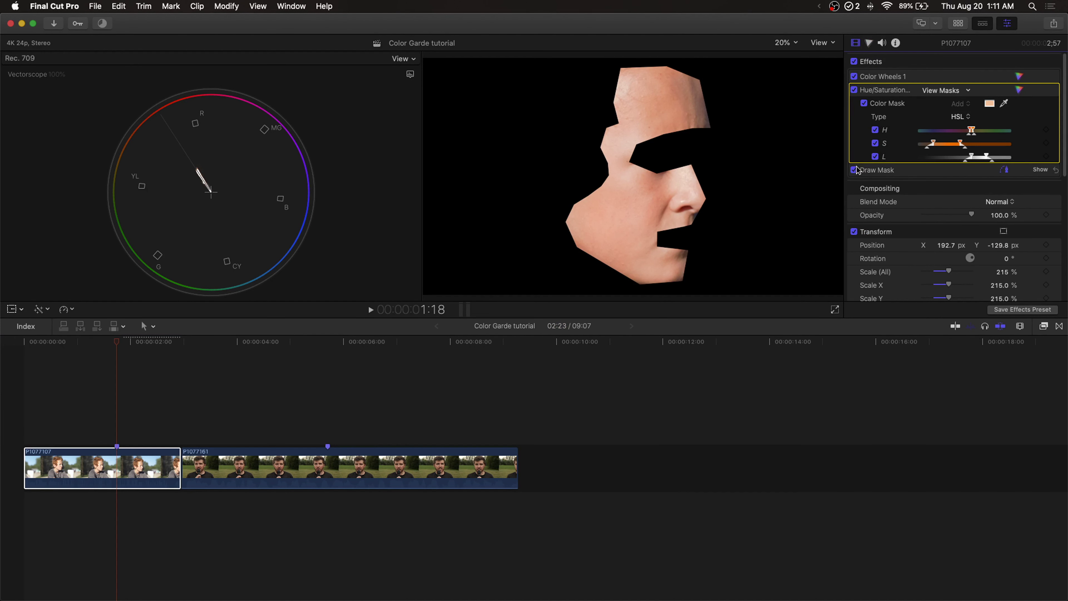
pyautogui.click(854, 232)
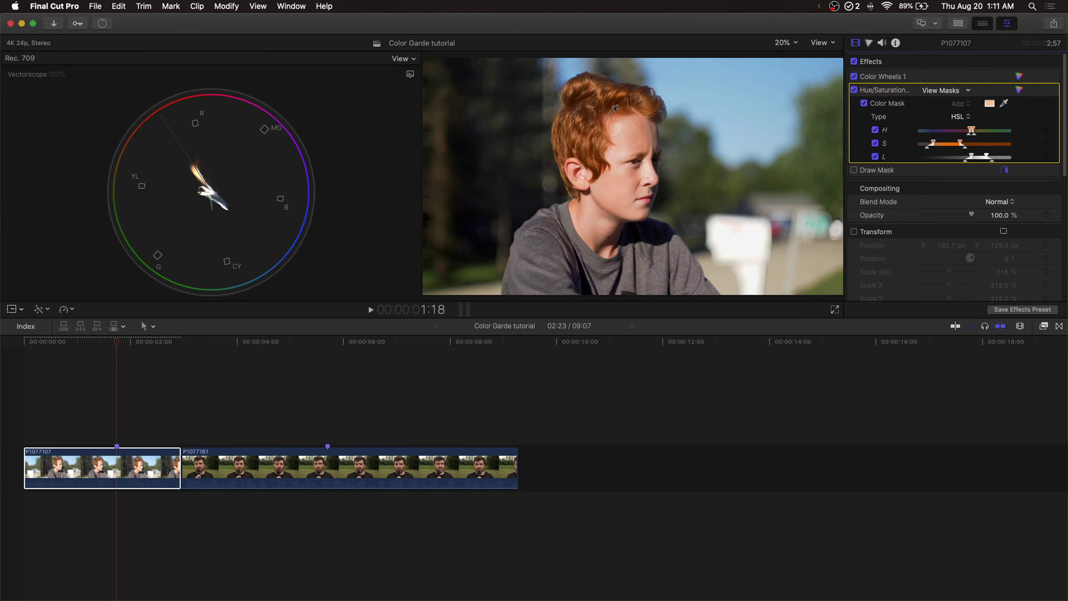
pyautogui.click(855, 89)
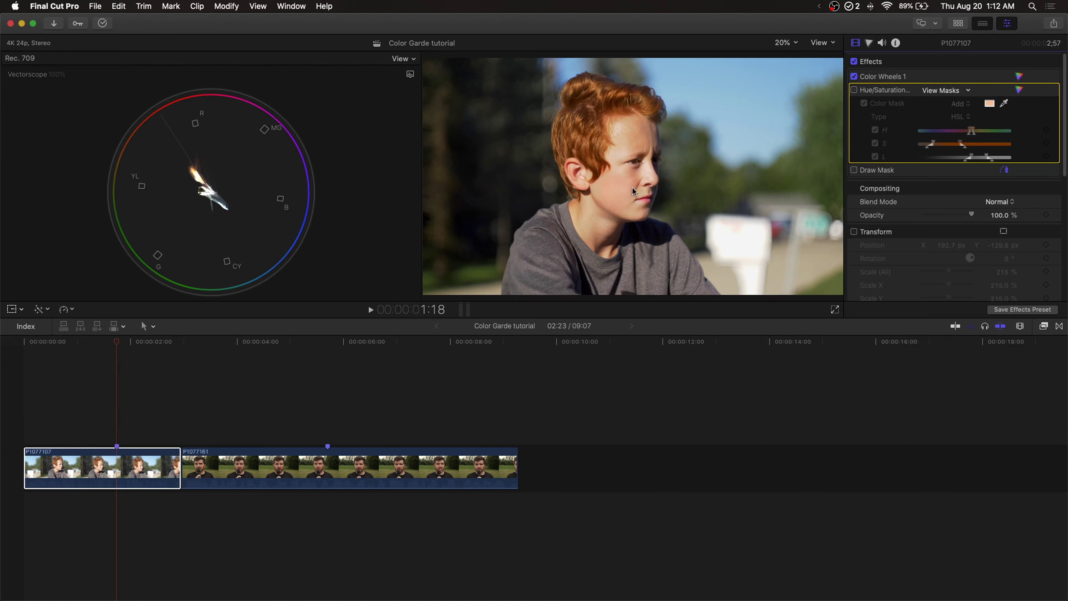
pyautogui.click(854, 90)
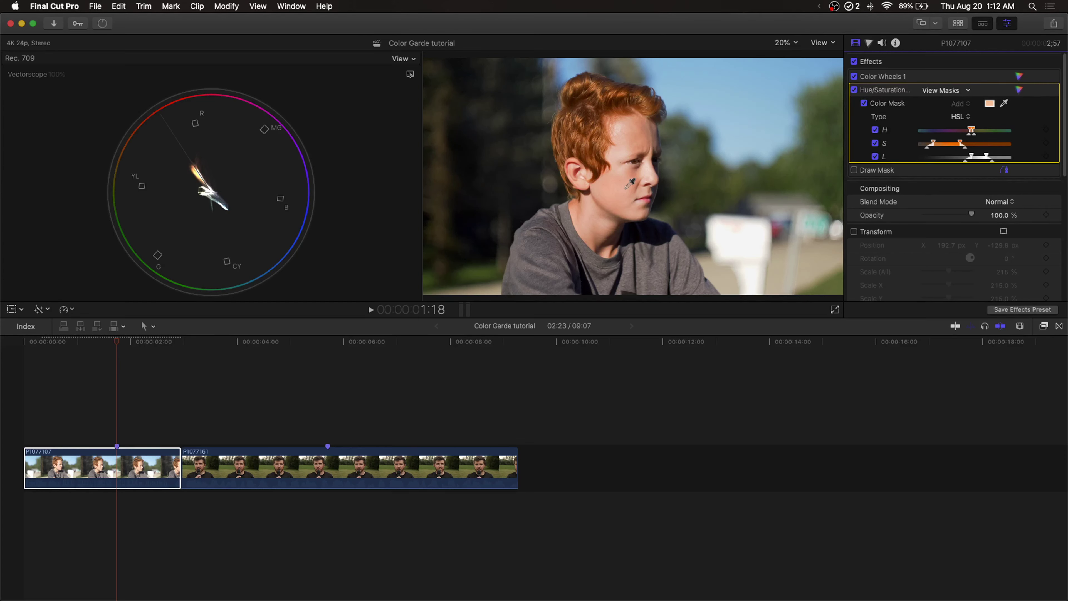
# Check the skin tone on the vectorscope using the color mask view, then with the Draw Mask temporarily enabled
pyautogui.click(940, 91)
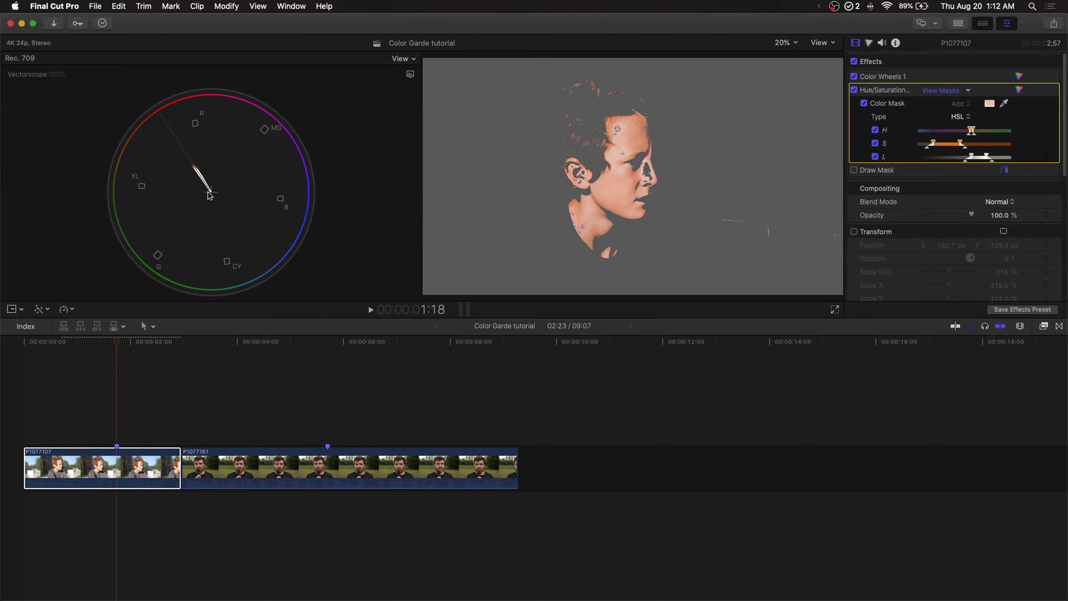
pyautogui.click(941, 90)
pyautogui.click(854, 169)
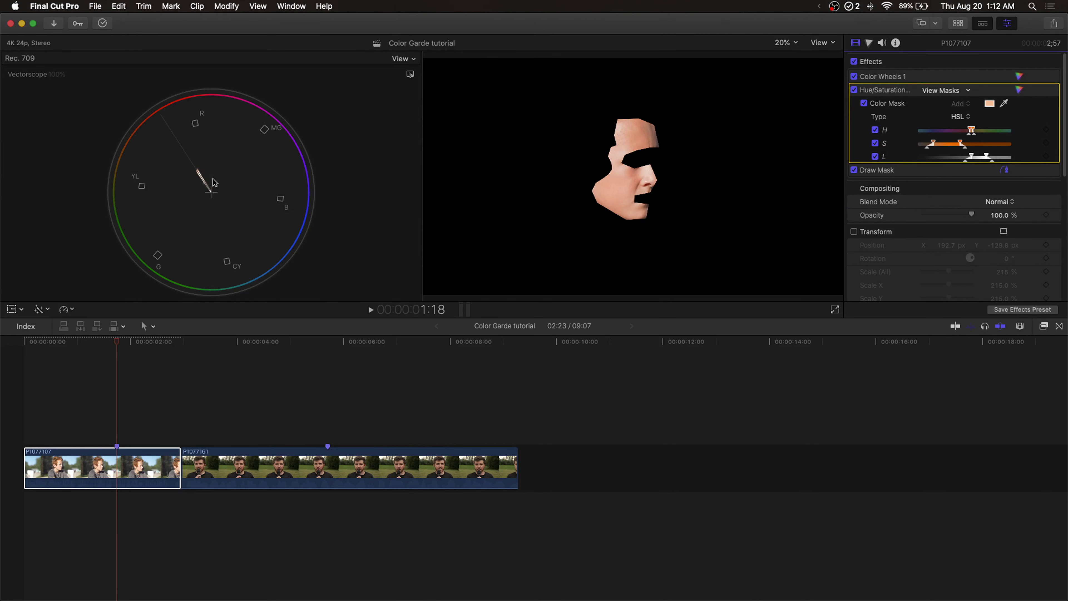
pyautogui.click(854, 170)
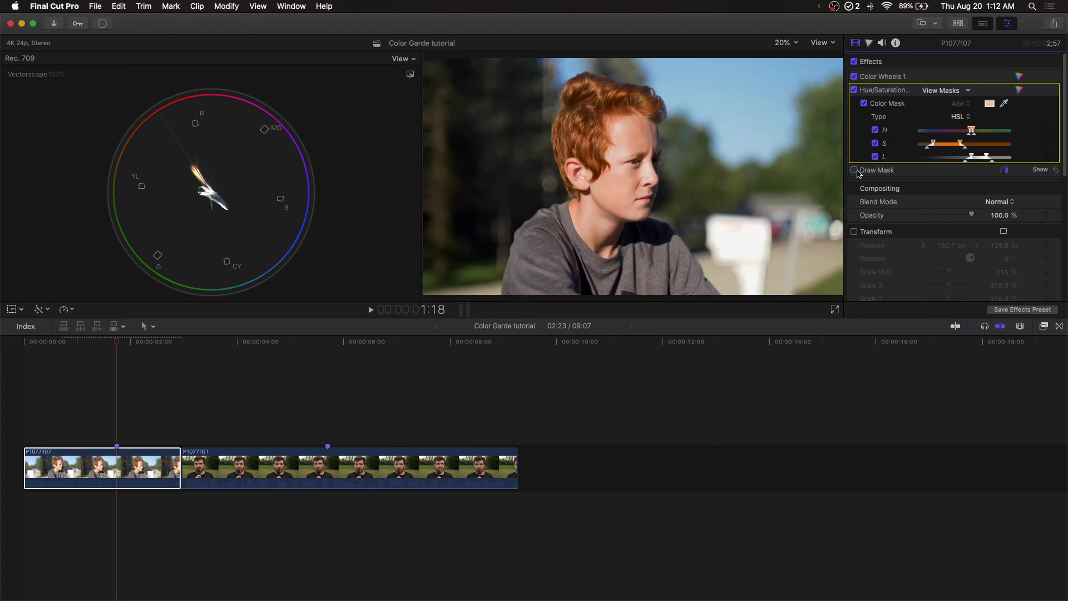
# In the color mask view, sample the boy's skin for the Hue vs Sat curve and lower its orange point slightly
pyautogui.click(956, 91)
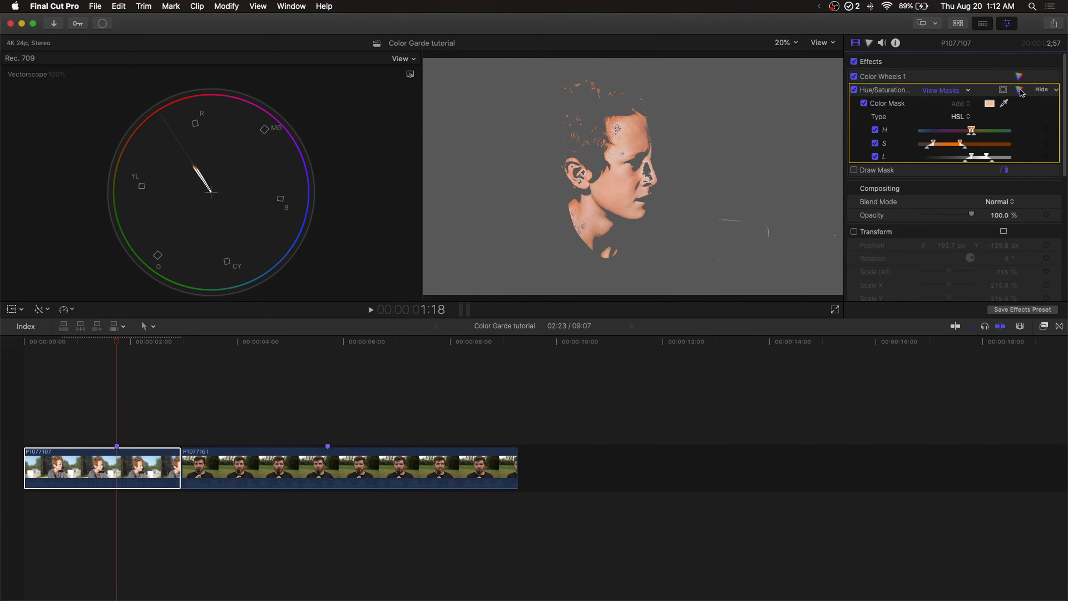
pyautogui.click(1021, 90)
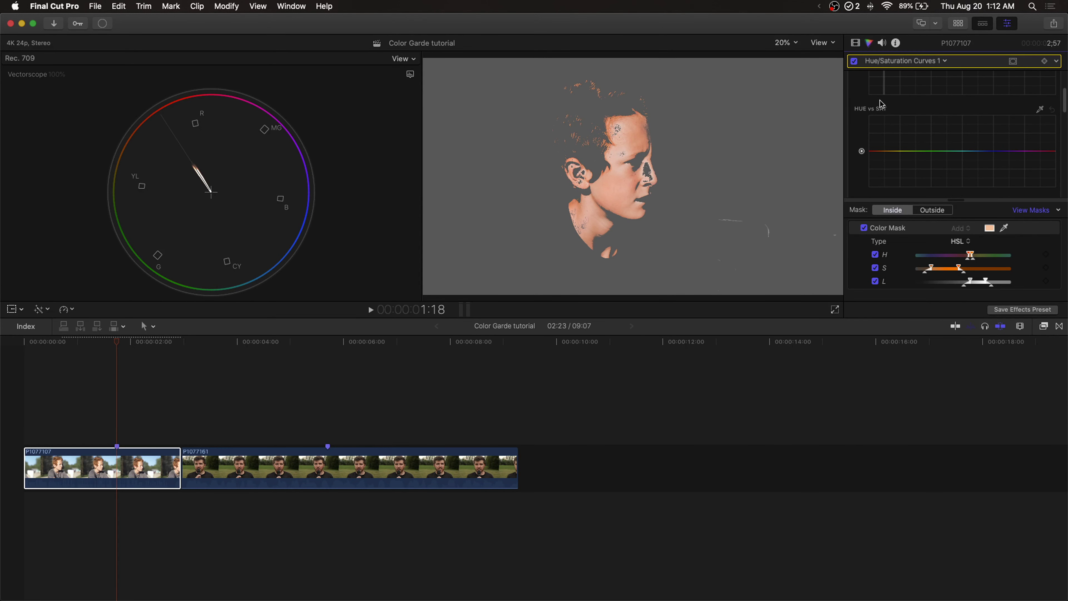
pyautogui.click(1040, 110)
pyautogui.click(644, 136)
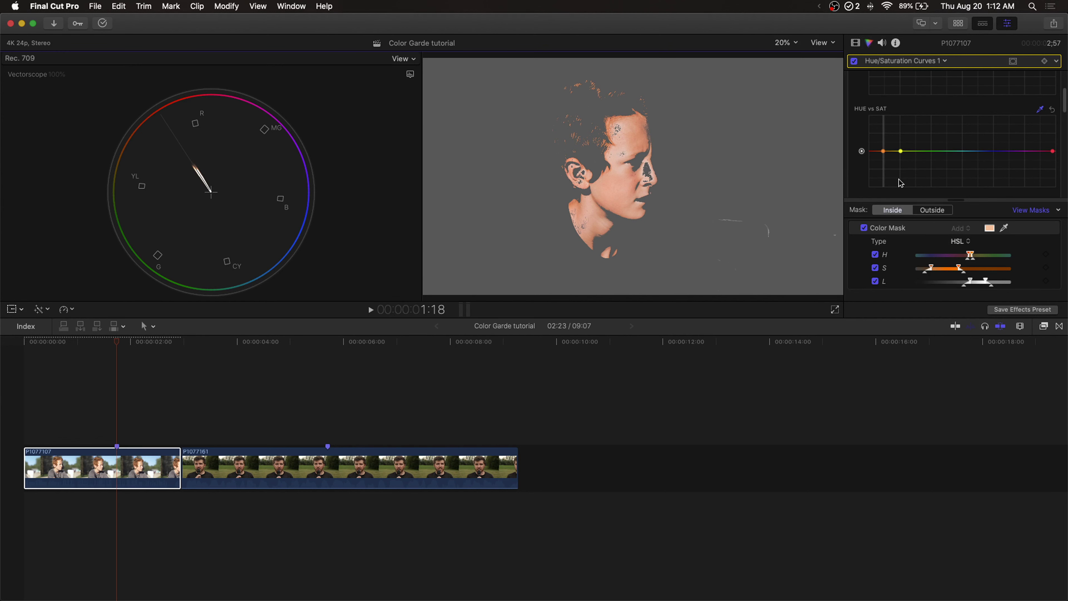
pyautogui.click(883, 153)
pyautogui.moveTo(884, 154); pyautogui.dragTo(883, 160)
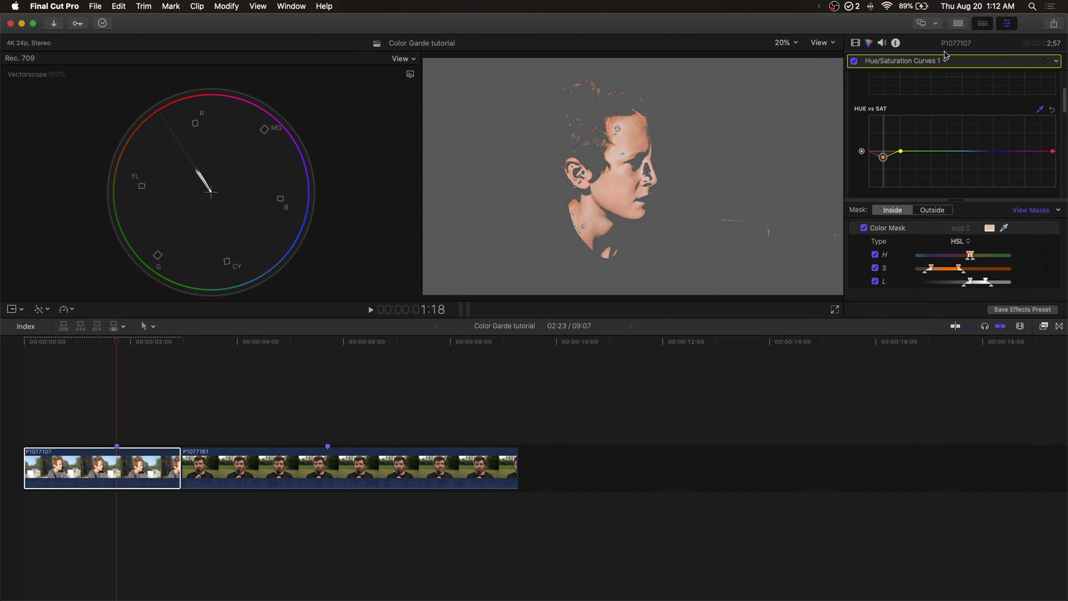
# Turn off the mask view and compare the boy's skin with the Hue vs Sat adjustment undone and restored
pyautogui.click(858, 43)
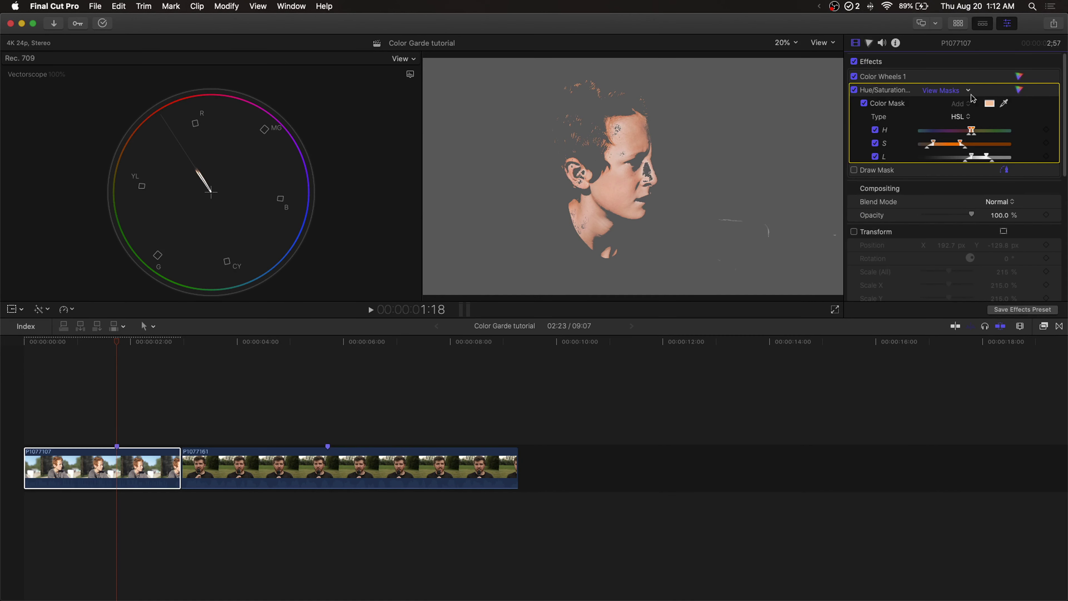
pyautogui.click(945, 90)
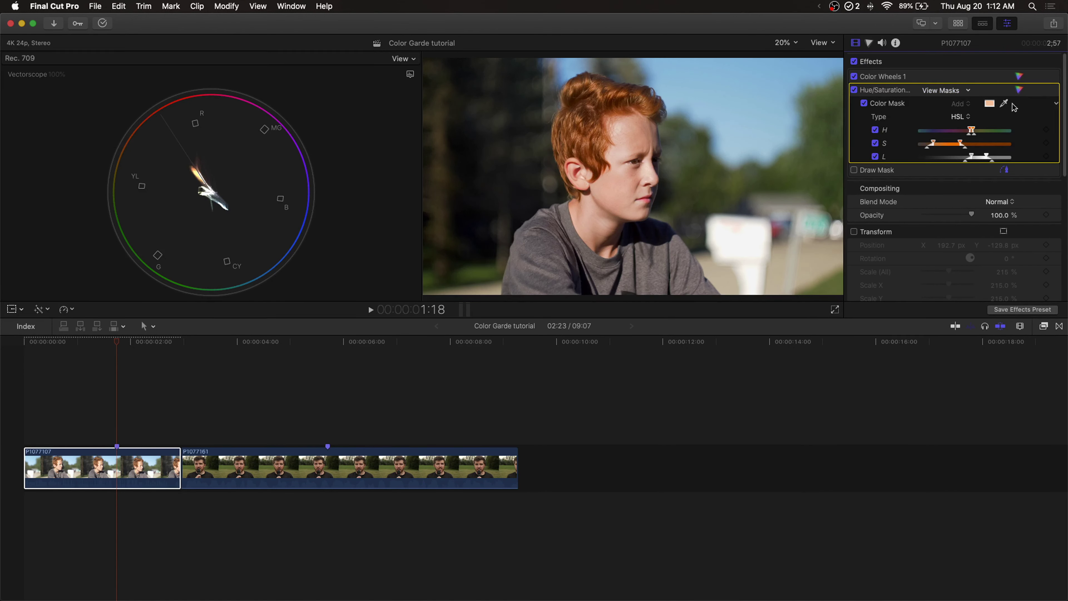
pyautogui.click(1019, 90)
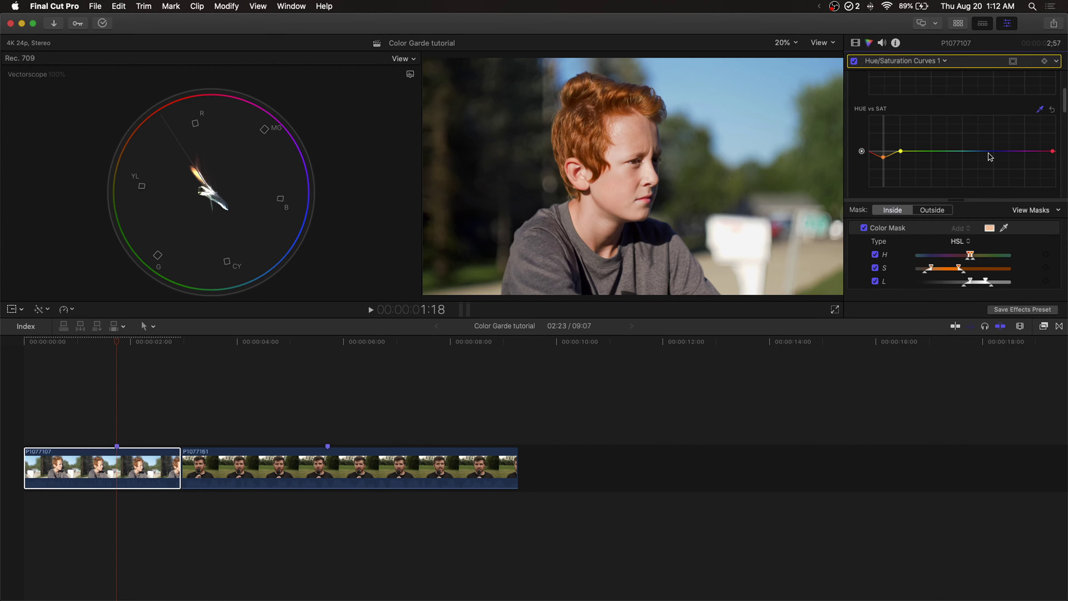
pyautogui.press('super+z')
pyautogui.press('super+shift+z')
pyautogui.press('super+z')
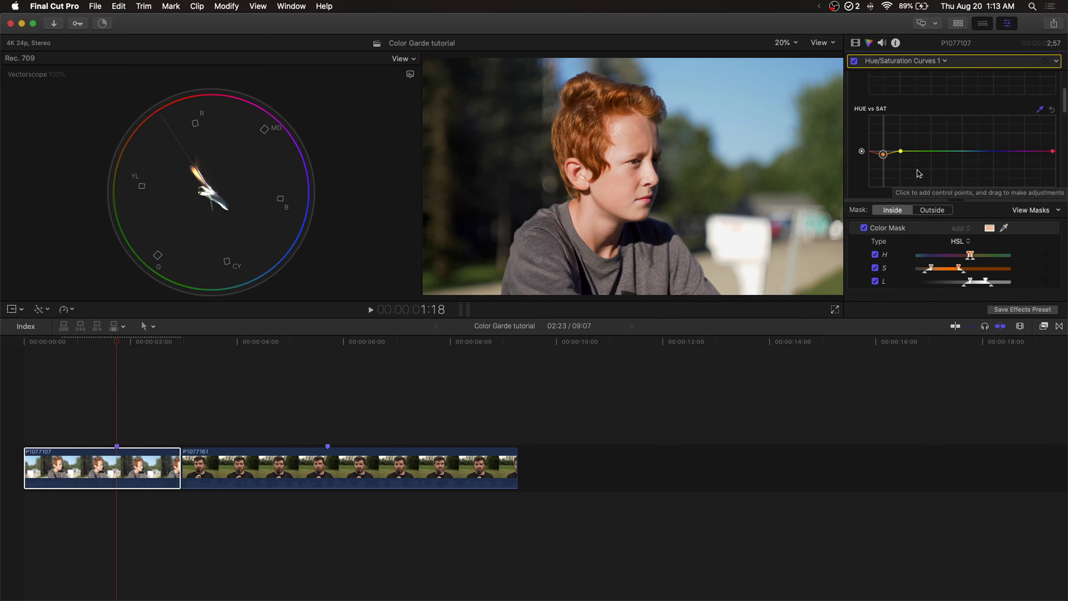
pyautogui.press('super+z')
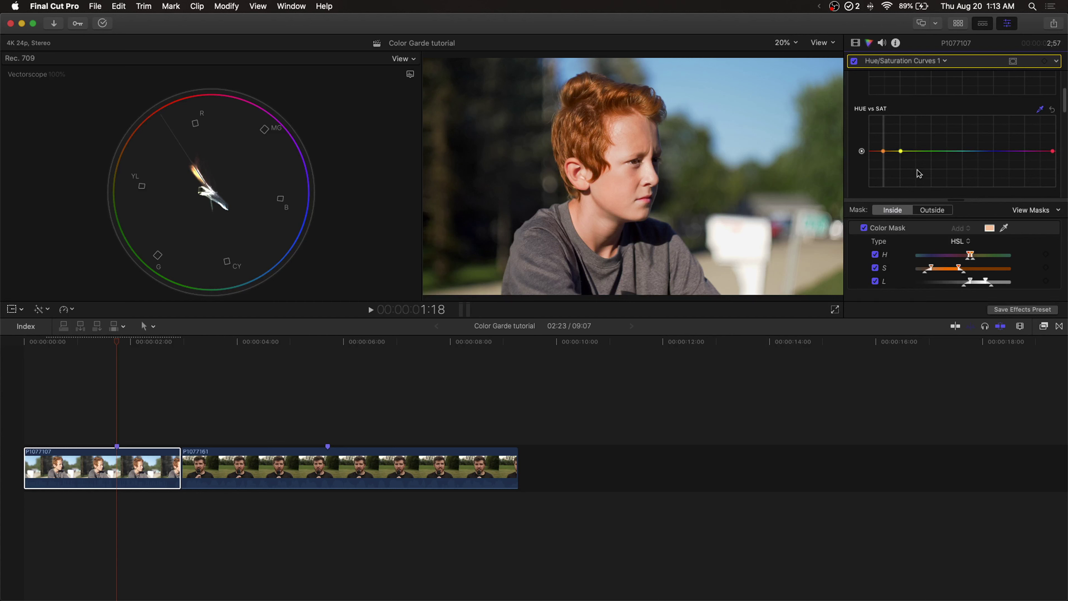
pyautogui.press('super+shift+z')
pyautogui.scroll(3, 860, 108)
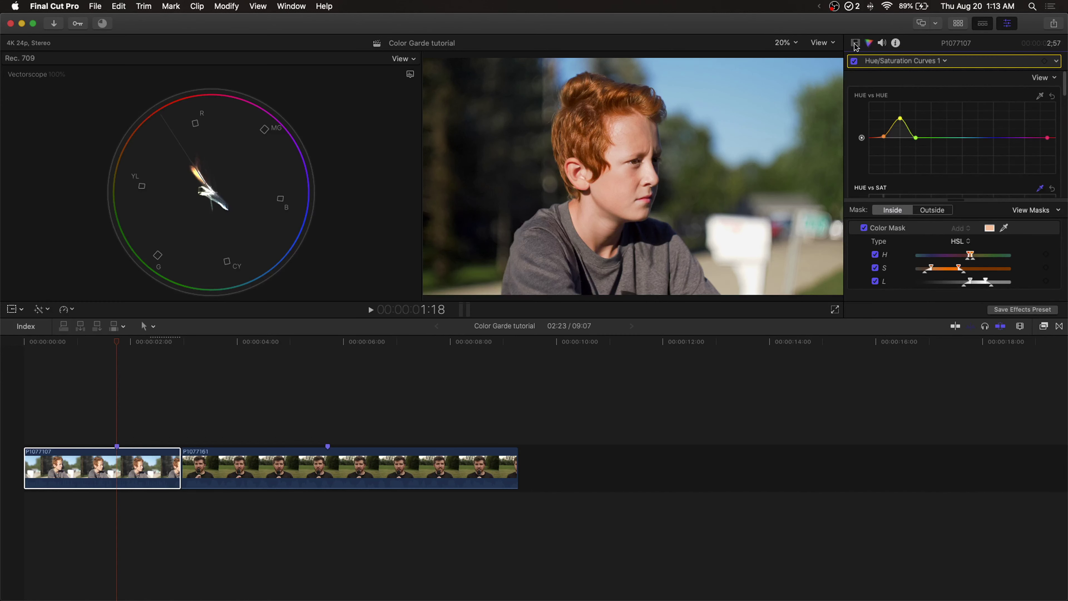
pyautogui.click(856, 43)
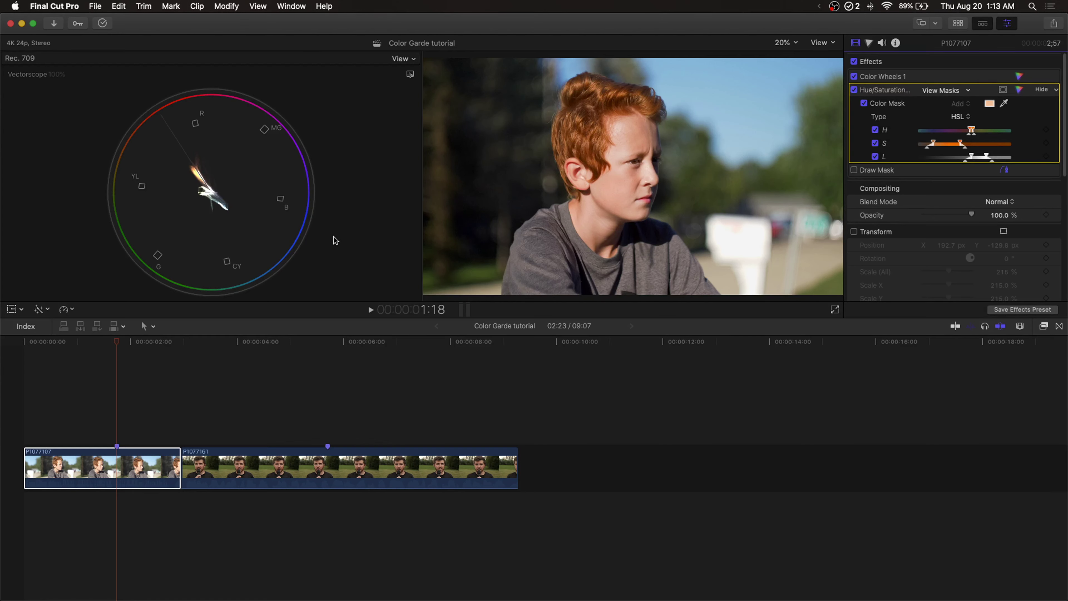
pyautogui.click(1022, 90)
pyautogui.scroll(-5, 885, 144)
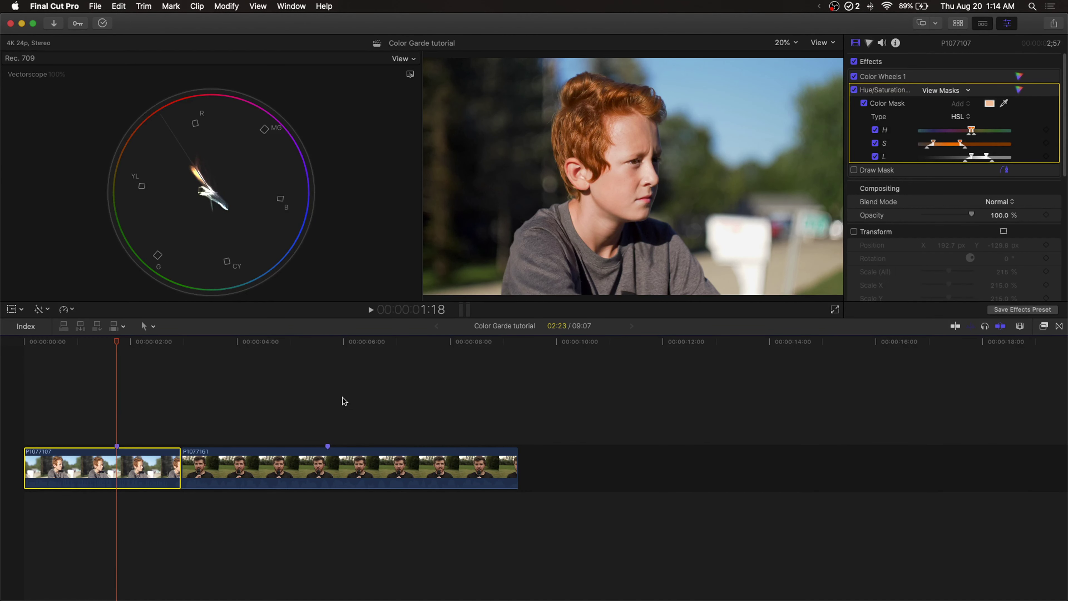
# Select clip P1077161, switch the video scope to the waveform, and display the clip's color correction controls
pyautogui.click(327, 397)
pyautogui.click(364, 476)
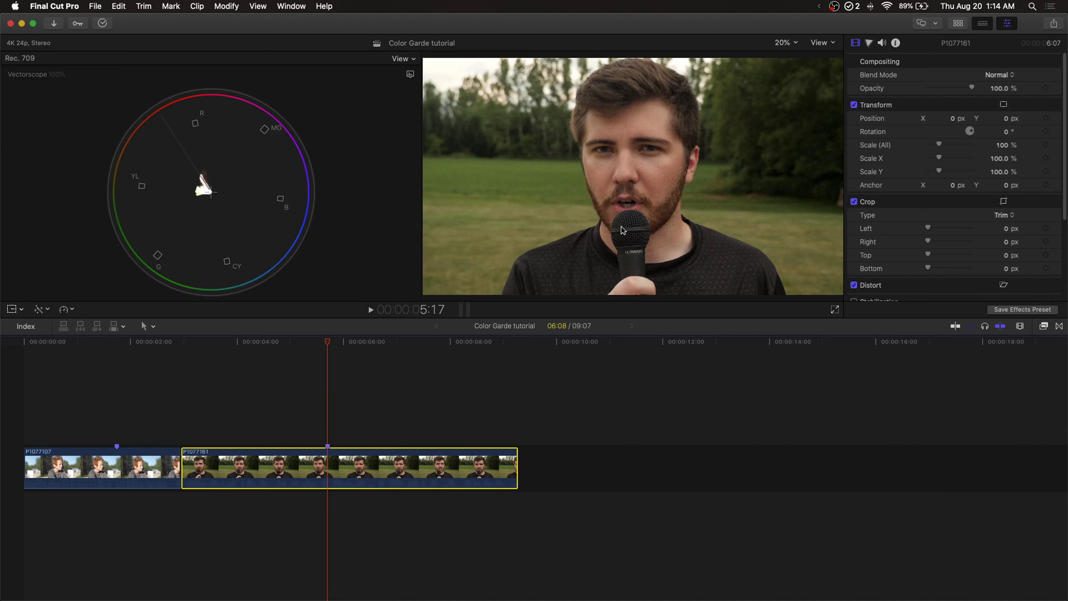
pyautogui.click(409, 75)
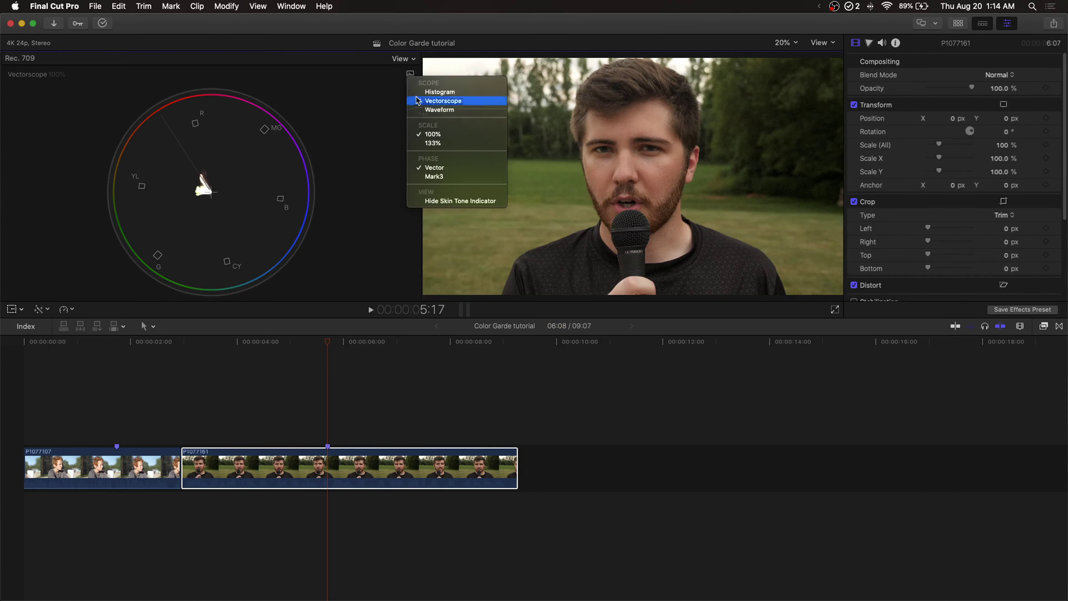
pyautogui.click(438, 110)
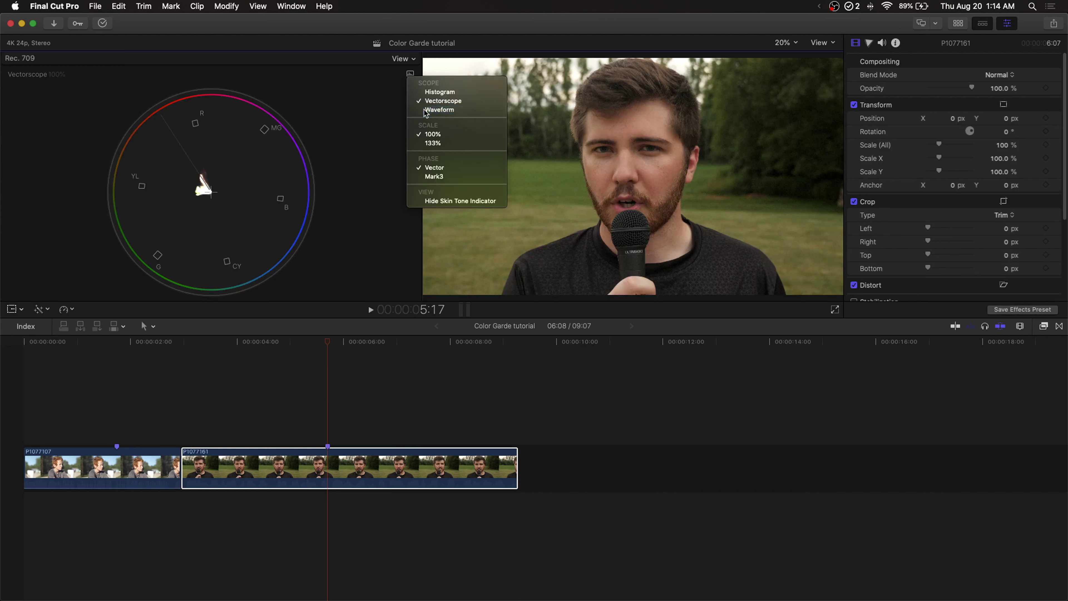
pyautogui.click(373, 464)
pyautogui.press('super+6')
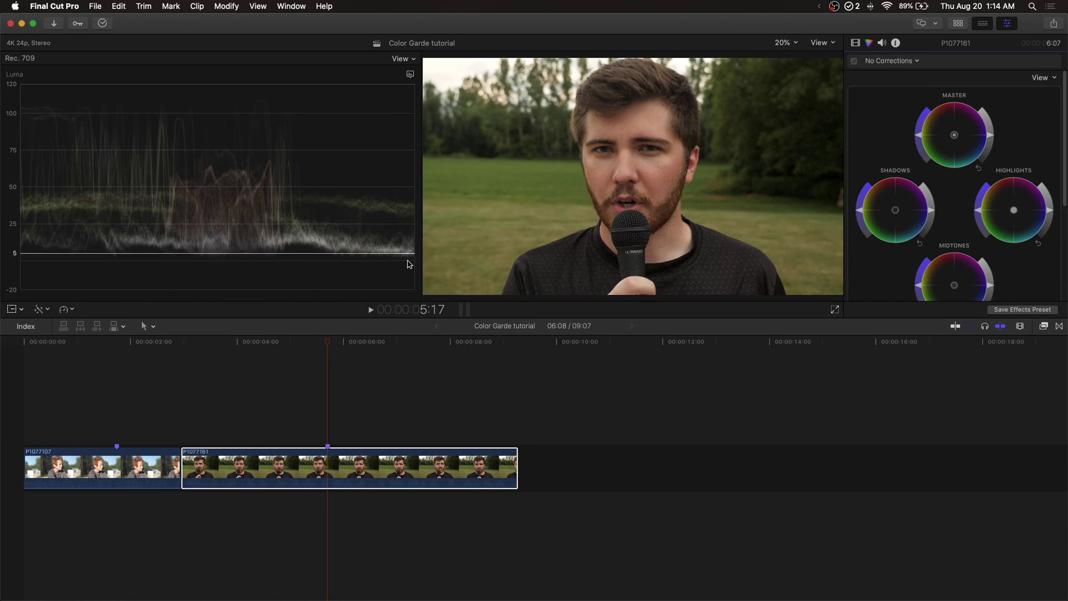
# Lower the Highlights brightness of clip P1077161 with Color Wheels and reduce its Midtones brightness slightly
pyautogui.click(931, 212)
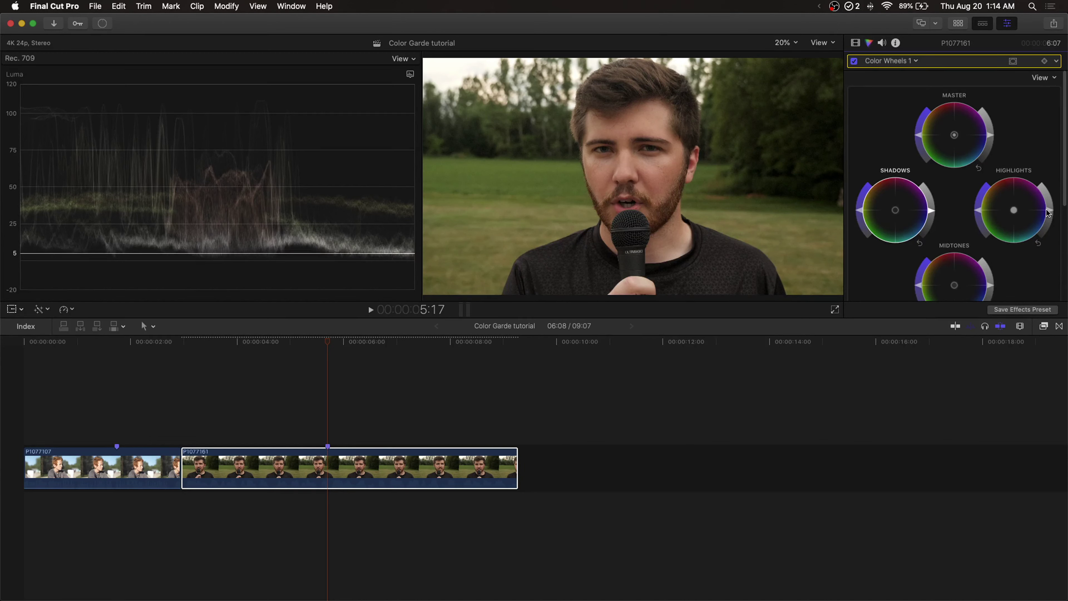
pyautogui.moveTo(1049, 213); pyautogui.dragTo(1050, 225)
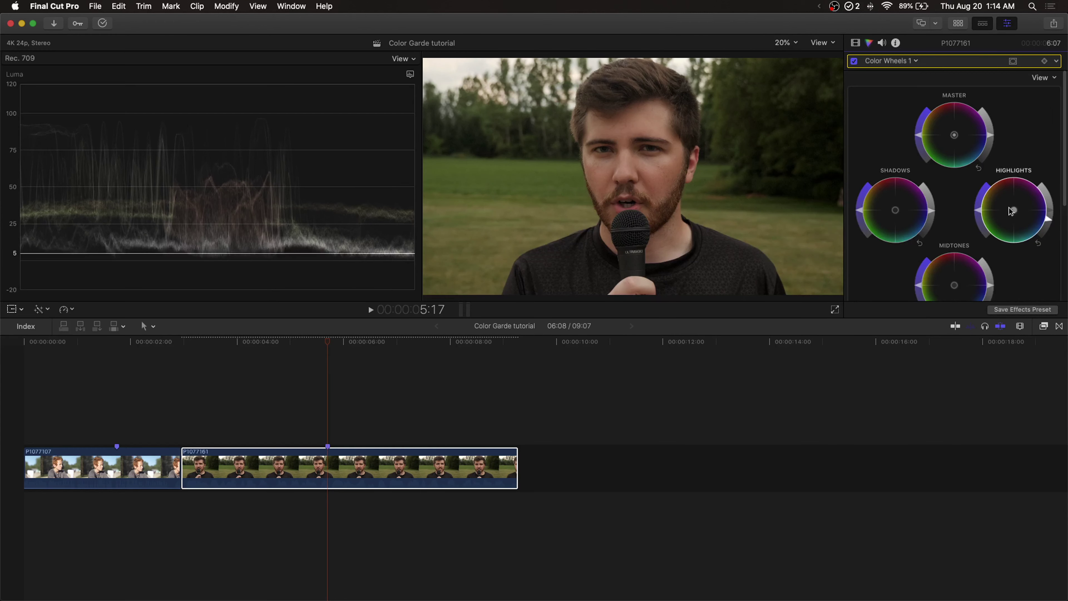
pyautogui.scroll(-5, 996, 239)
pyautogui.moveTo(993, 204); pyautogui.dragTo(993, 209)
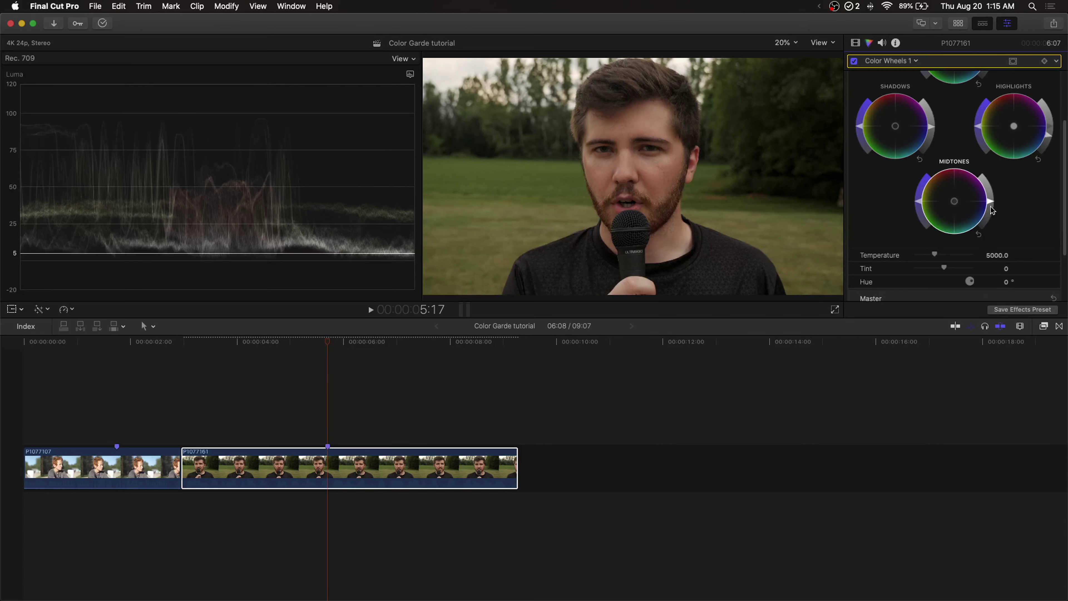
pyautogui.press('super+z')
pyautogui.scroll(3, 960, 224)
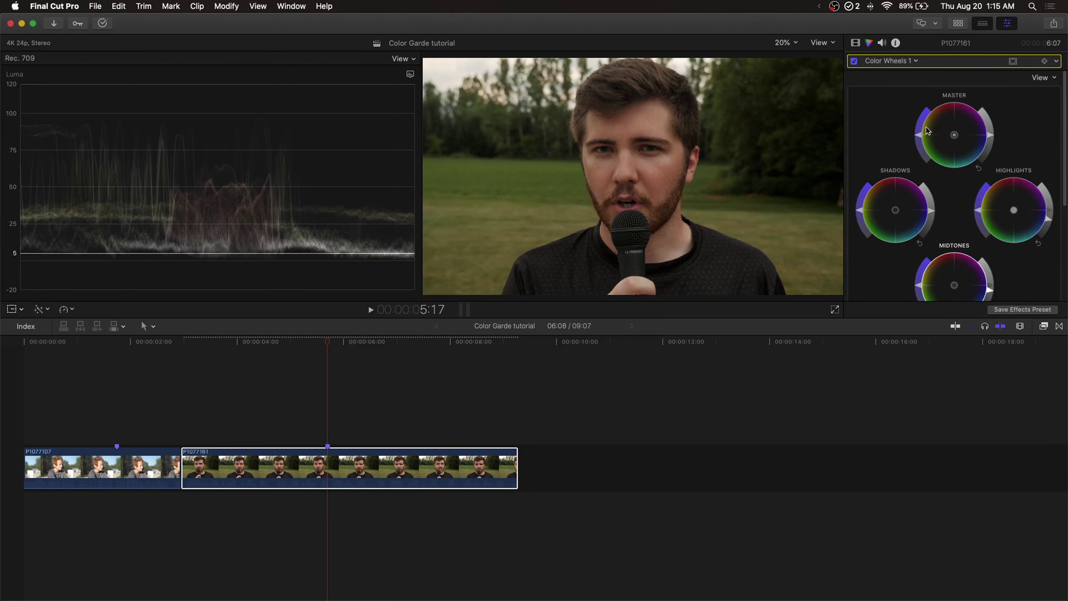
# Switch the video scope to the vectorscope and raise the Master color wheel's saturation slightly
pyautogui.click(411, 74)
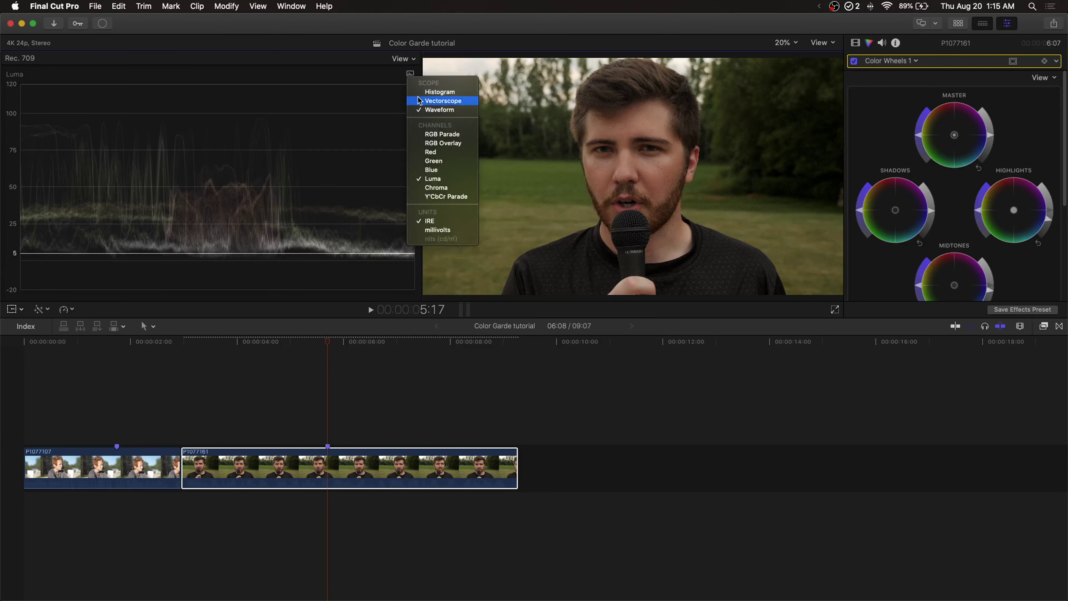
pyautogui.click(447, 96)
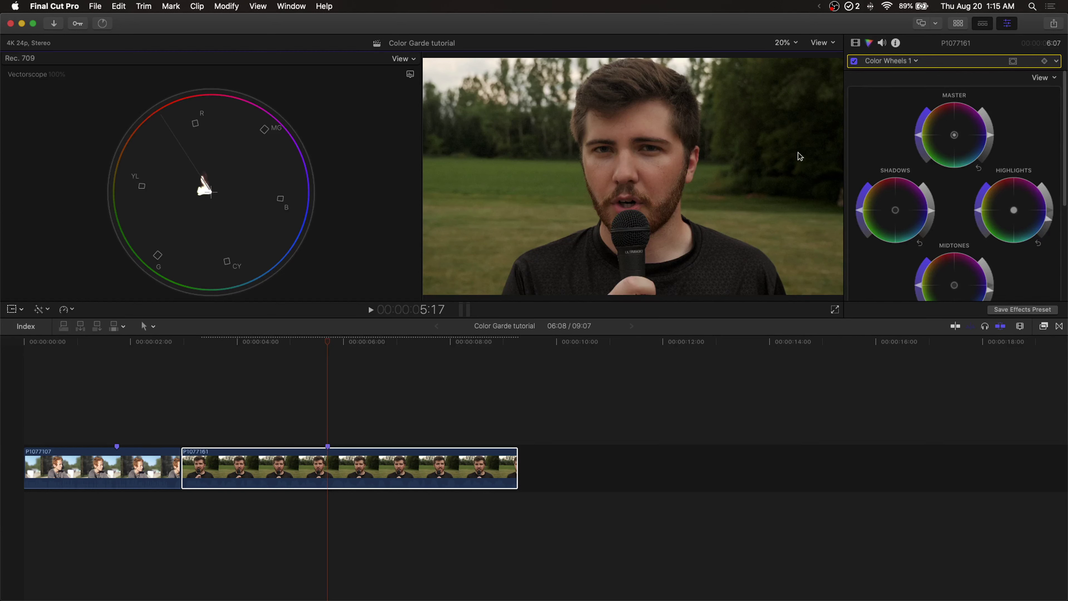
pyautogui.moveTo(926, 127); pyautogui.dragTo(914, 131)
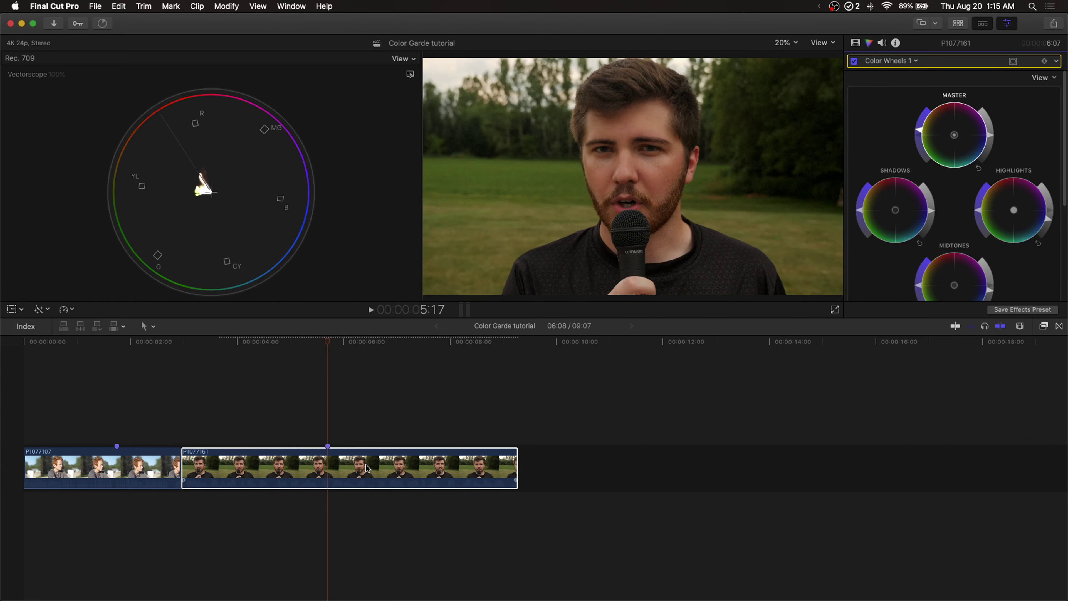
# Add a Hue/Saturation Curves correction to clip P1077161 with a color mask sampled from the man's forehead
pyautogui.click(374, 459)
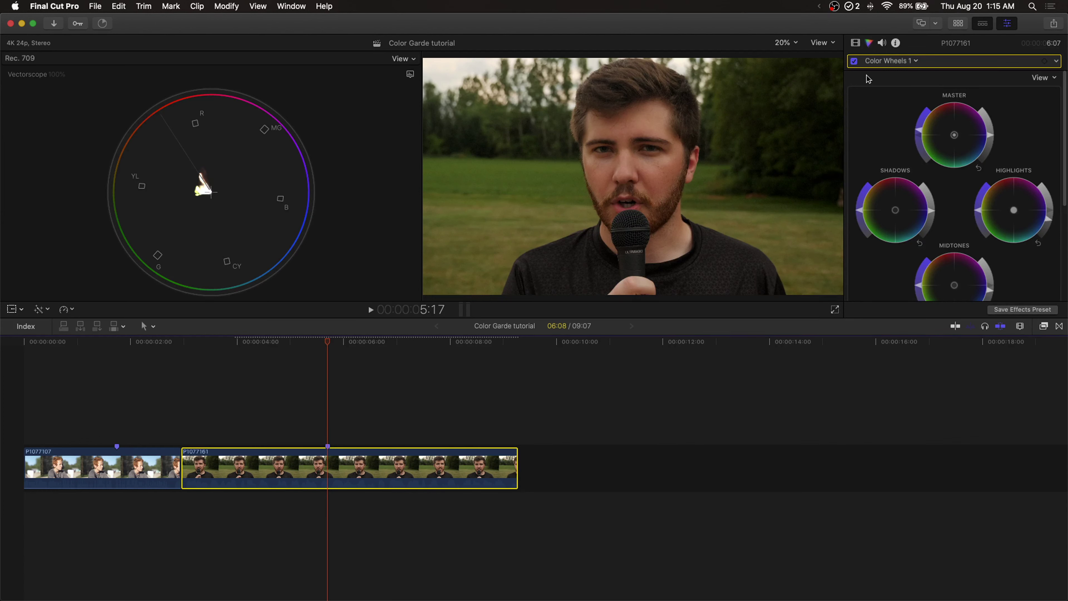
pyautogui.click(875, 64)
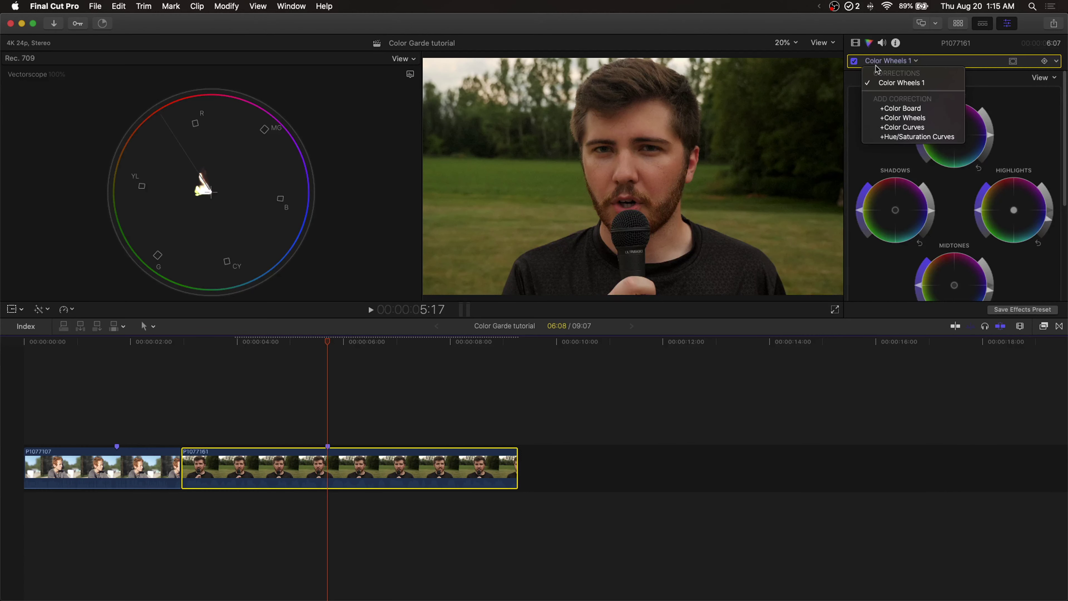
pyautogui.click(893, 137)
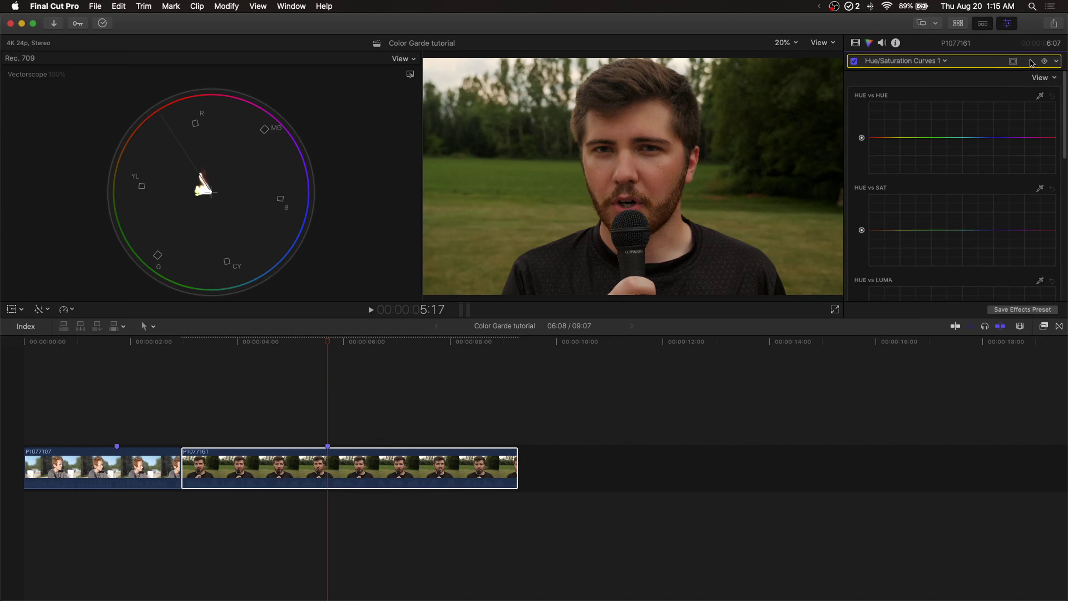
pyautogui.click(1013, 62)
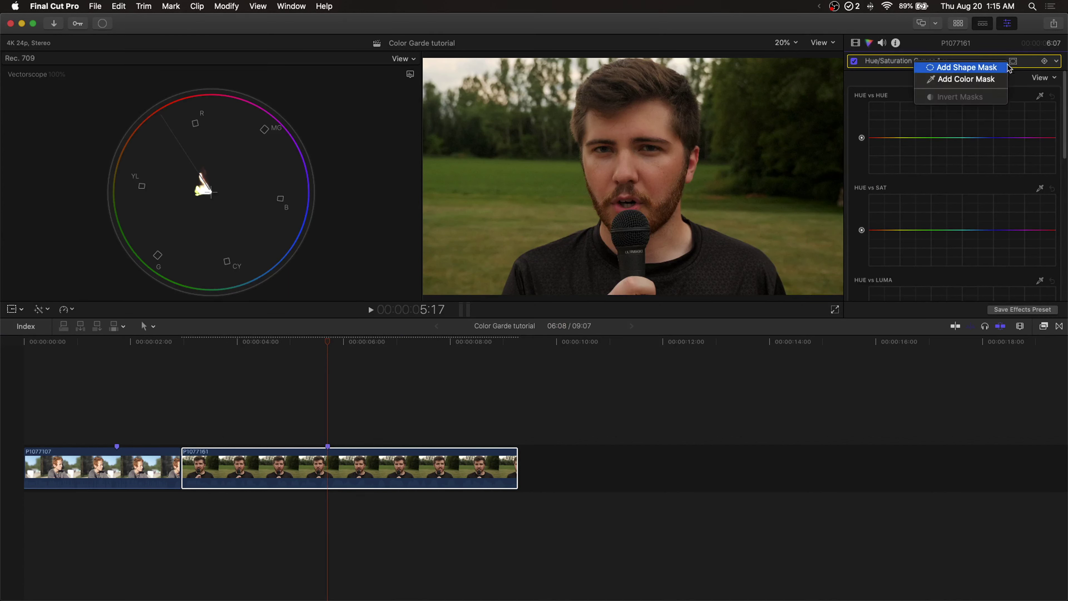
pyautogui.click(990, 80)
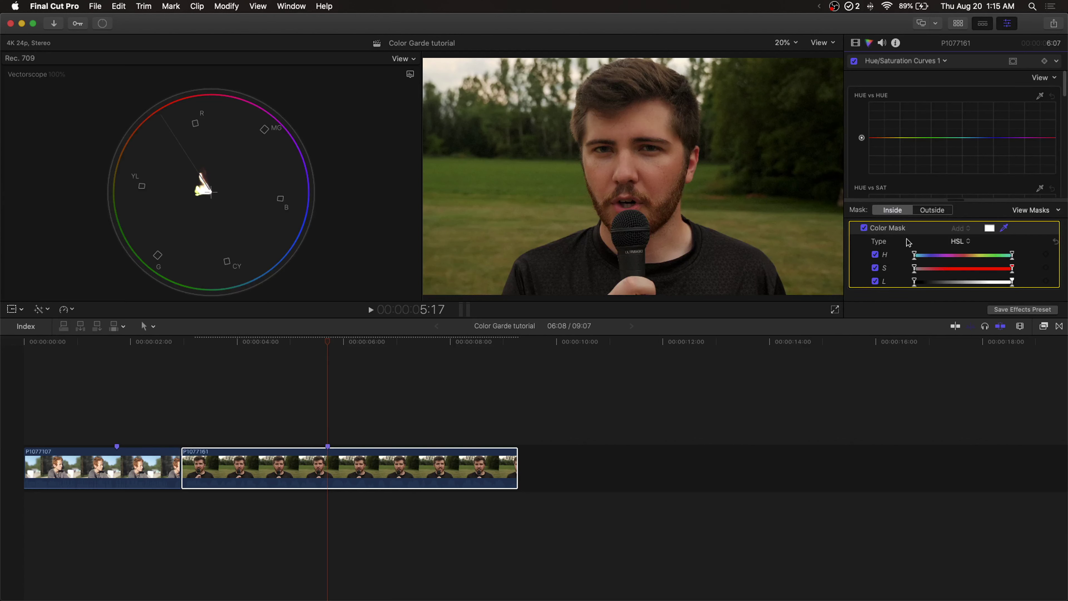
pyautogui.moveTo(644, 119); pyautogui.dragTo(646, 120)
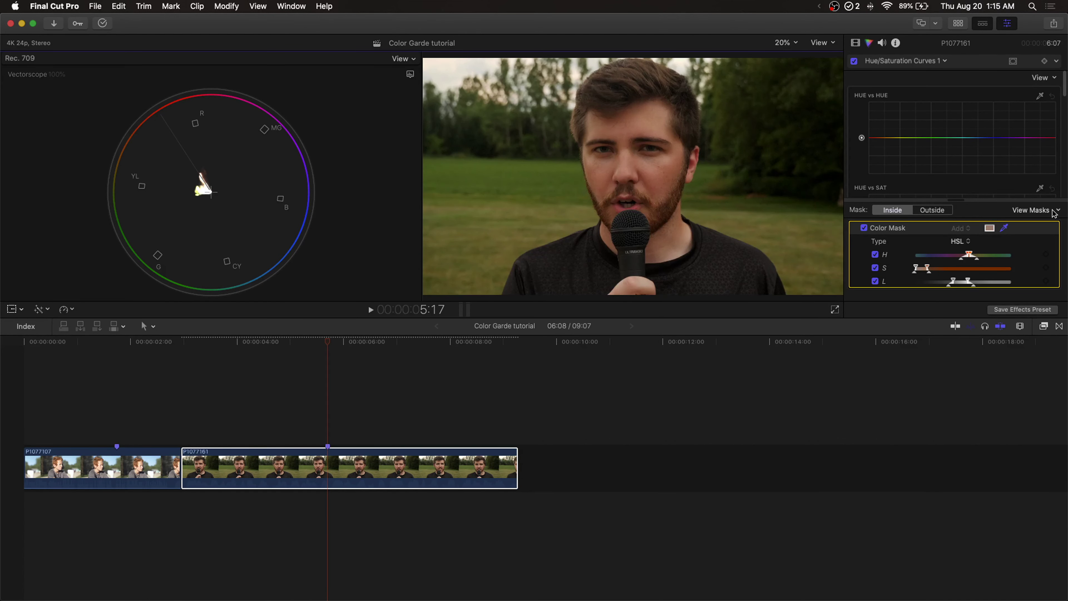
# Show the color mask and widen its saturation and luminance ranges to cover more of the man's skin
pyautogui.click(1044, 210)
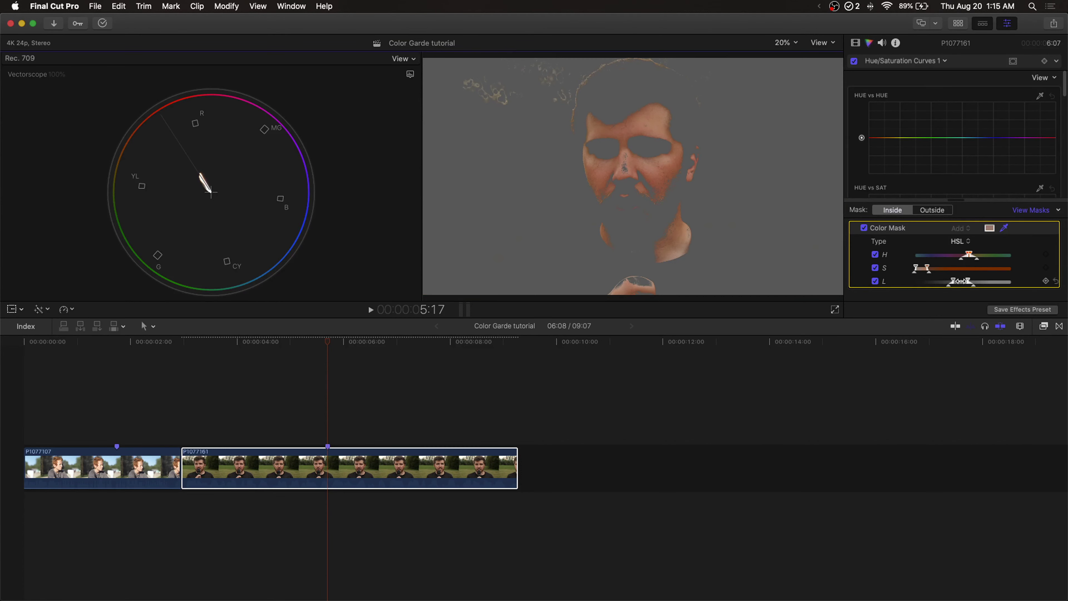
pyautogui.moveTo(968, 281); pyautogui.dragTo(936, 268)
pyautogui.moveTo(953, 281); pyautogui.dragTo(952, 282)
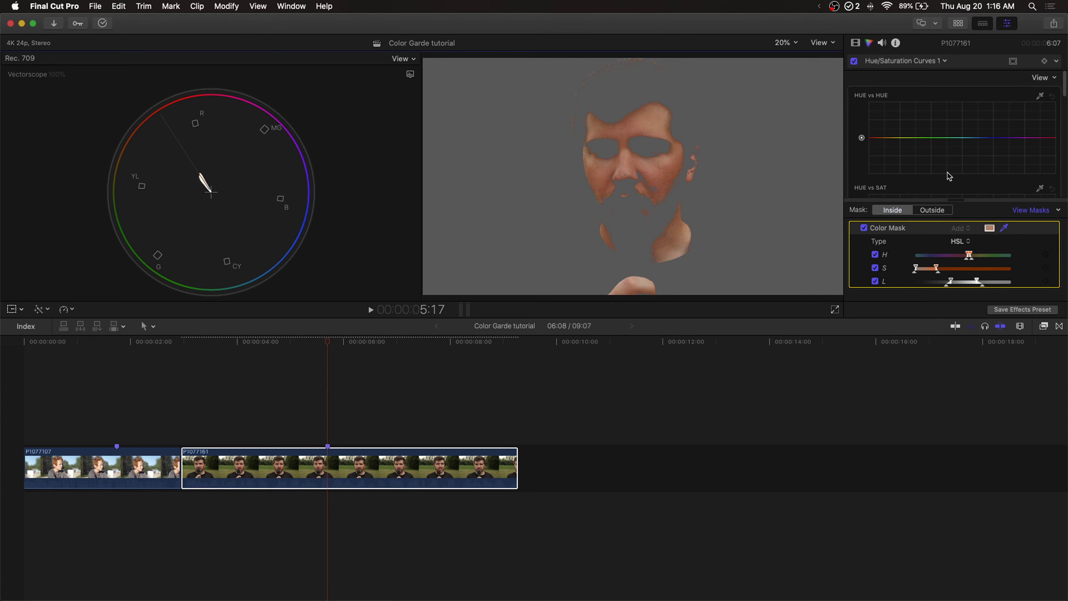
# Find the Draw Mask effect and apply it to clip P1077161
pyautogui.click(1042, 96)
pyautogui.click(339, 463)
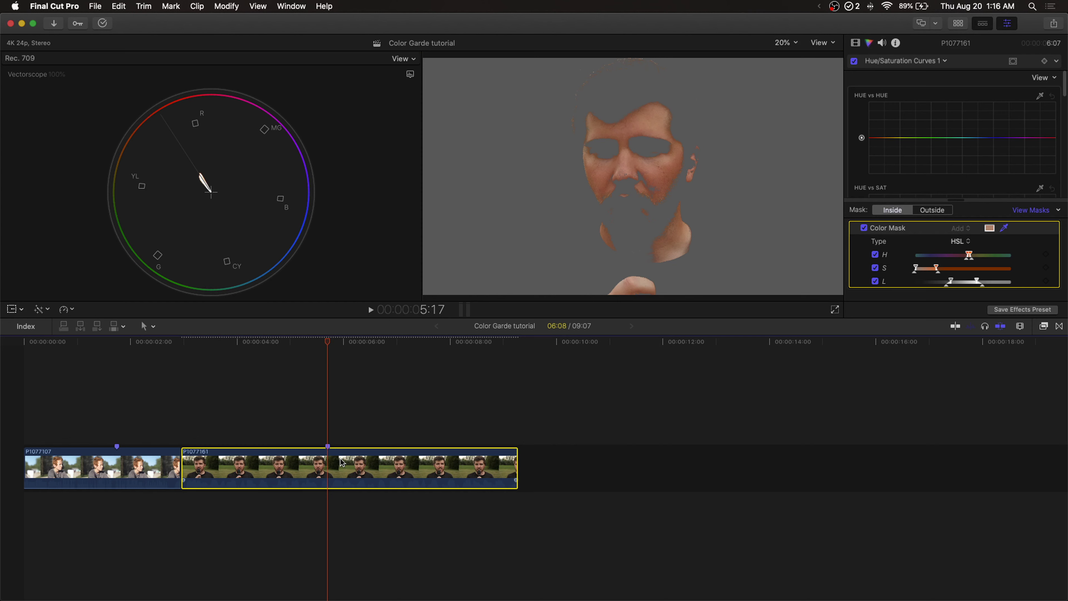
pyautogui.click(856, 43)
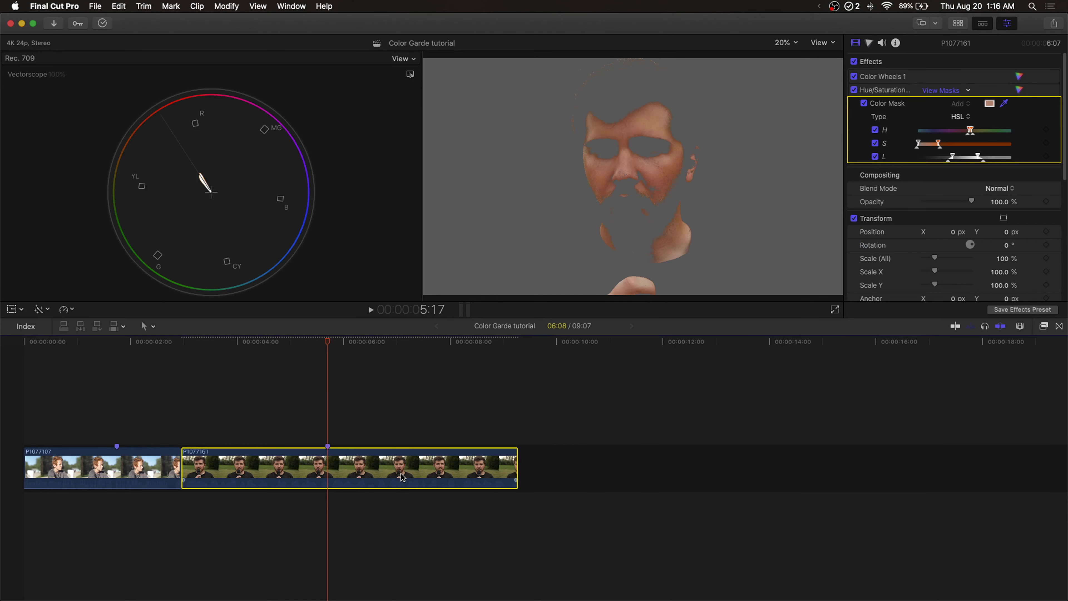
pyautogui.press('super+5')
pyautogui.click(939, 592)
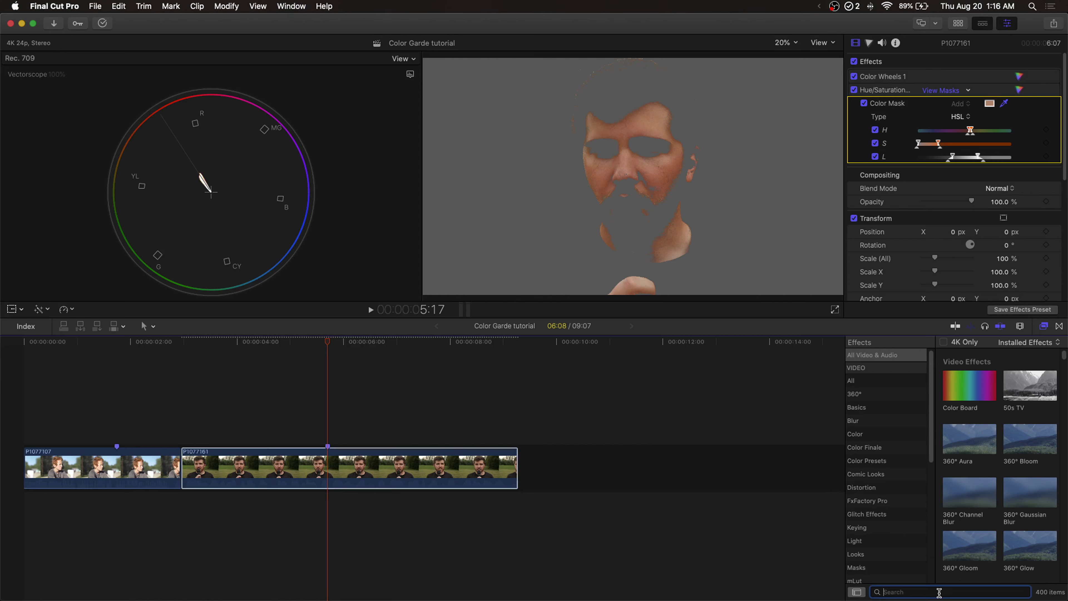
pyautogui.write('draw')
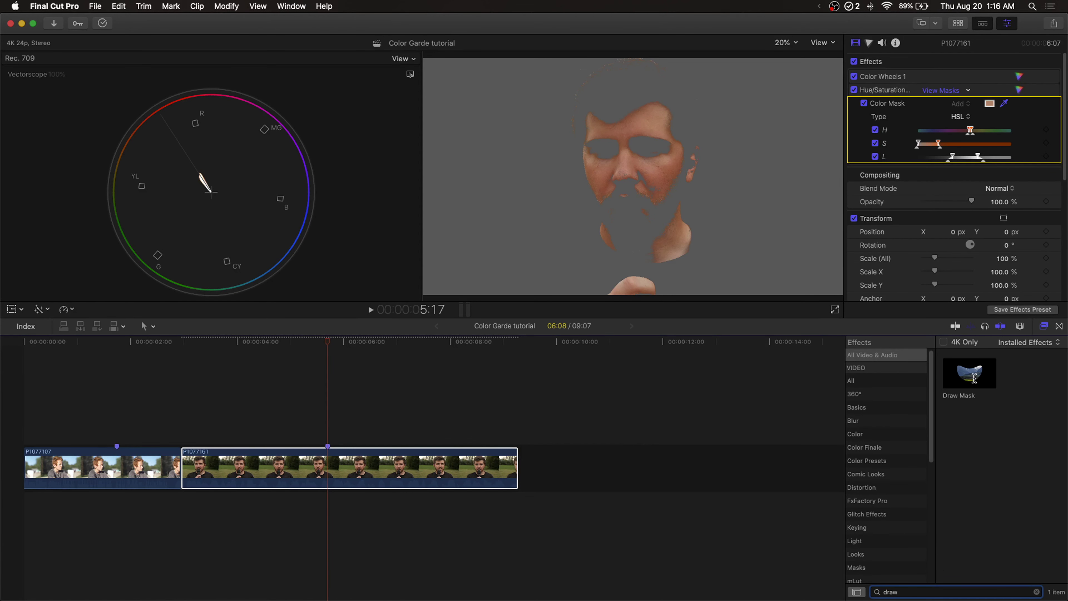
pyautogui.moveTo(974, 375)
pyautogui.mouseDown()
pyautogui.moveTo(831, 444)
pyautogui.moveTo(456, 480)
pyautogui.mouseUp()
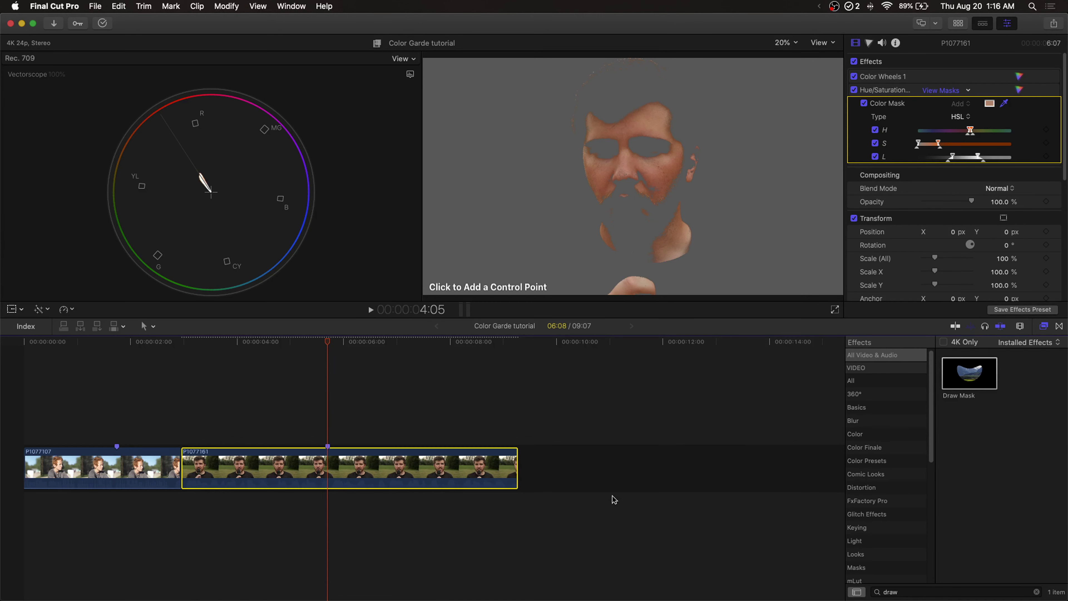
pyautogui.click(1037, 592)
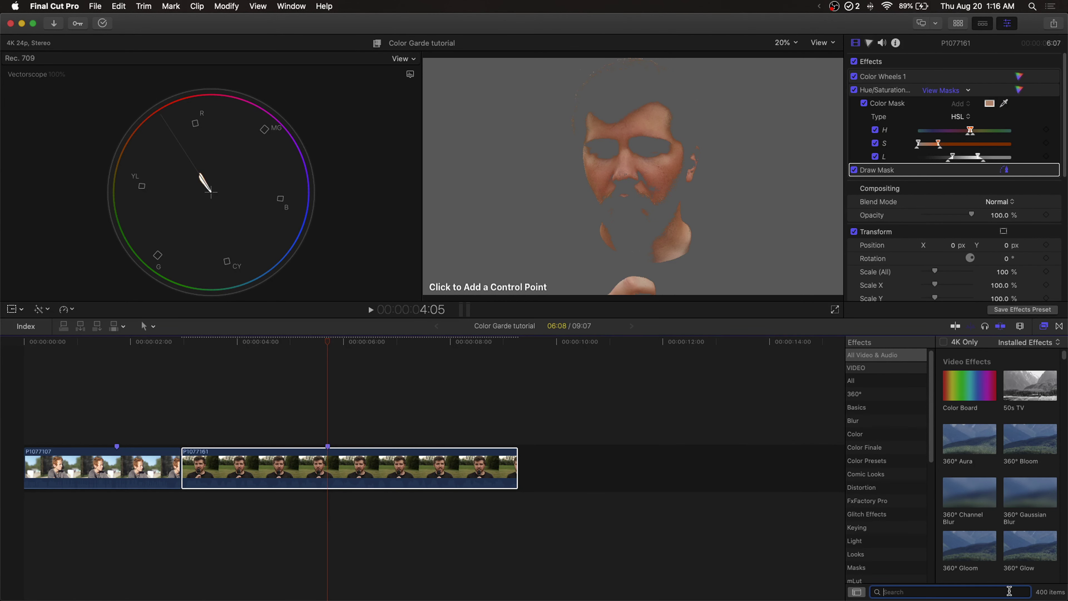
pyautogui.press('super+5')
pyautogui.click(421, 480)
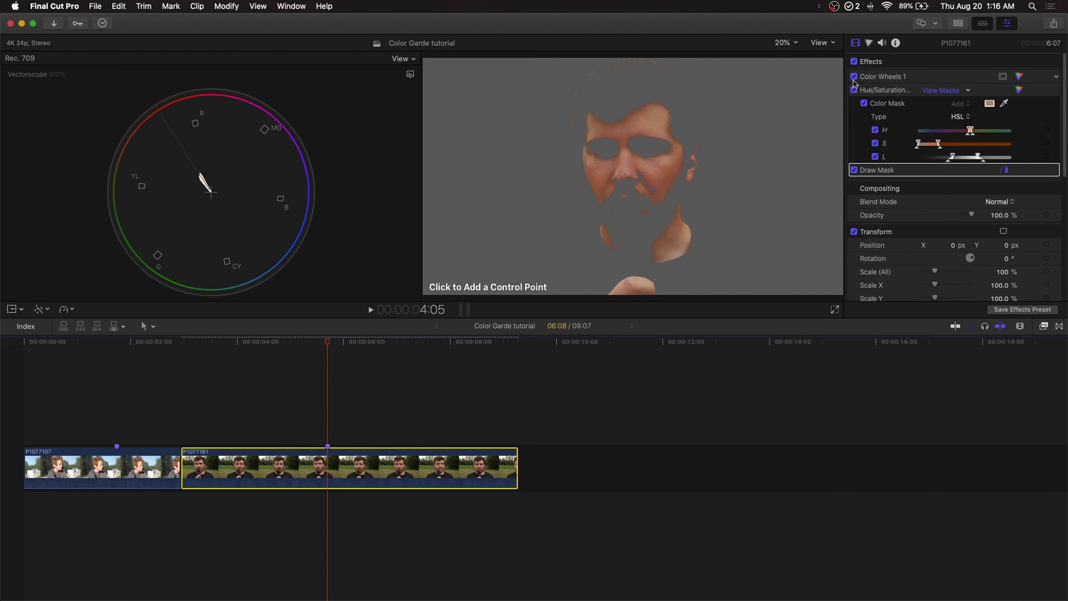
# Turn off the color mask view and draw a closed mask around the man's face from the forehead to the upper lip
pyautogui.click(940, 90)
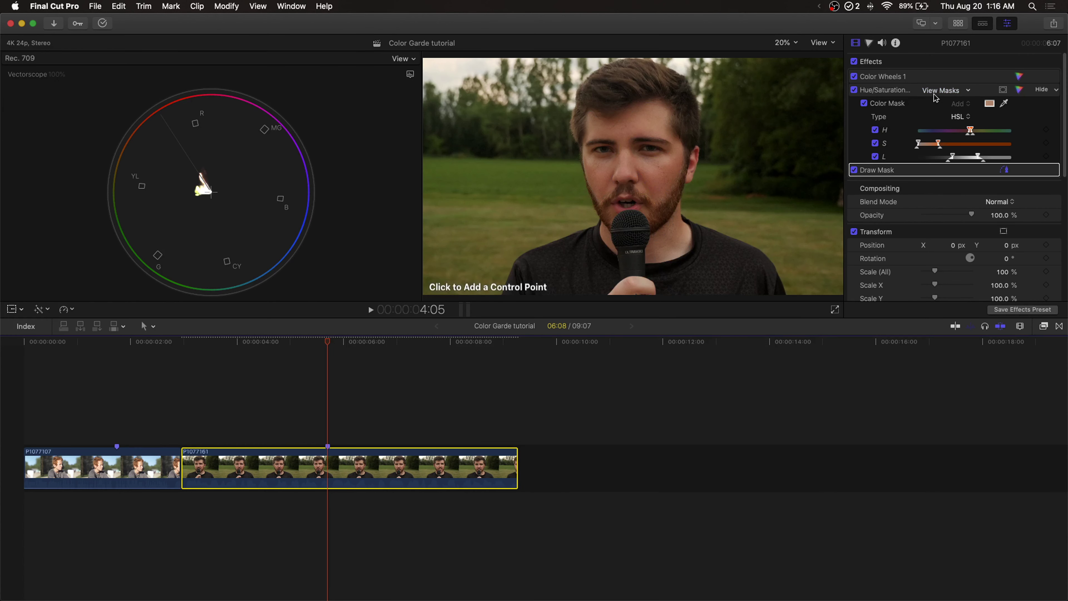
pyautogui.click(891, 170)
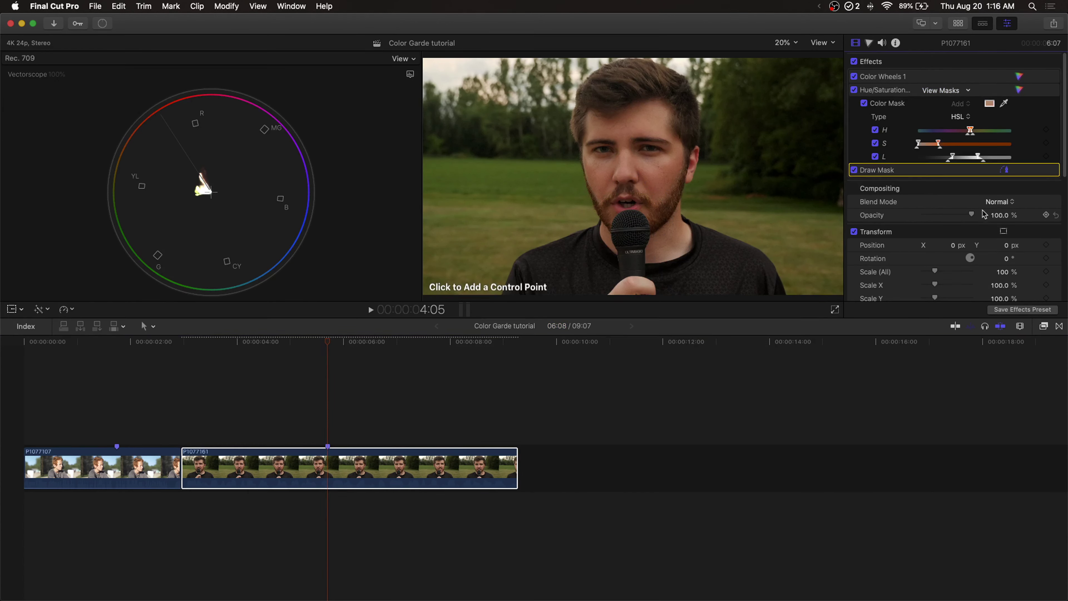
pyautogui.click(659, 105)
pyautogui.click(631, 110)
pyautogui.click(610, 123)
pyautogui.click(590, 117)
pyautogui.click(585, 143)
pyautogui.click(590, 184)
pyautogui.click(602, 199)
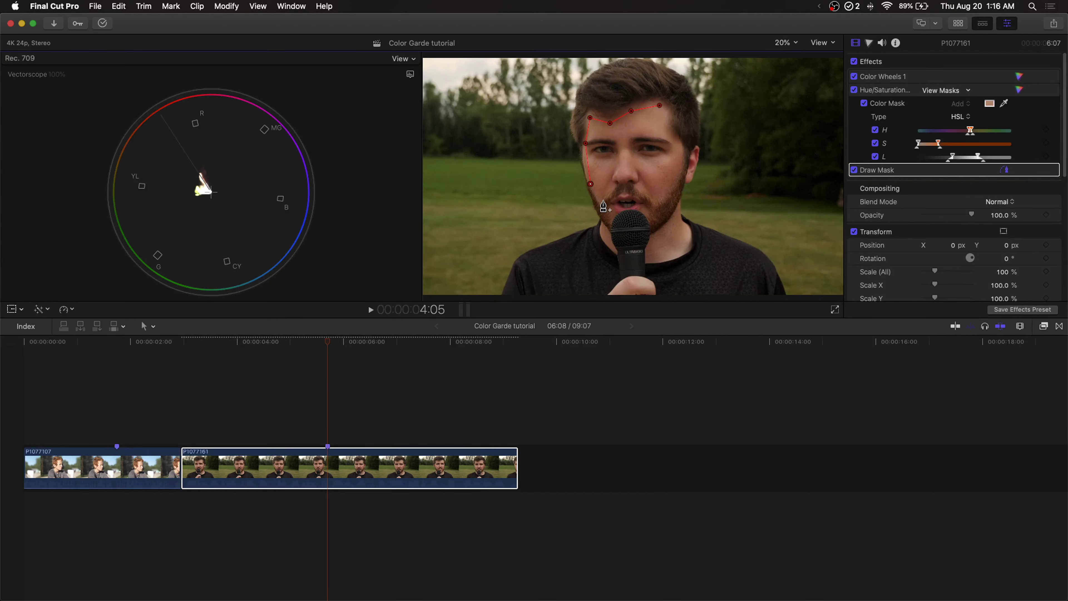
pyautogui.click(622, 194)
pyautogui.click(646, 195)
pyautogui.click(655, 203)
pyautogui.click(684, 152)
pyautogui.click(669, 135)
pyautogui.click(668, 110)
pyautogui.click(660, 105)
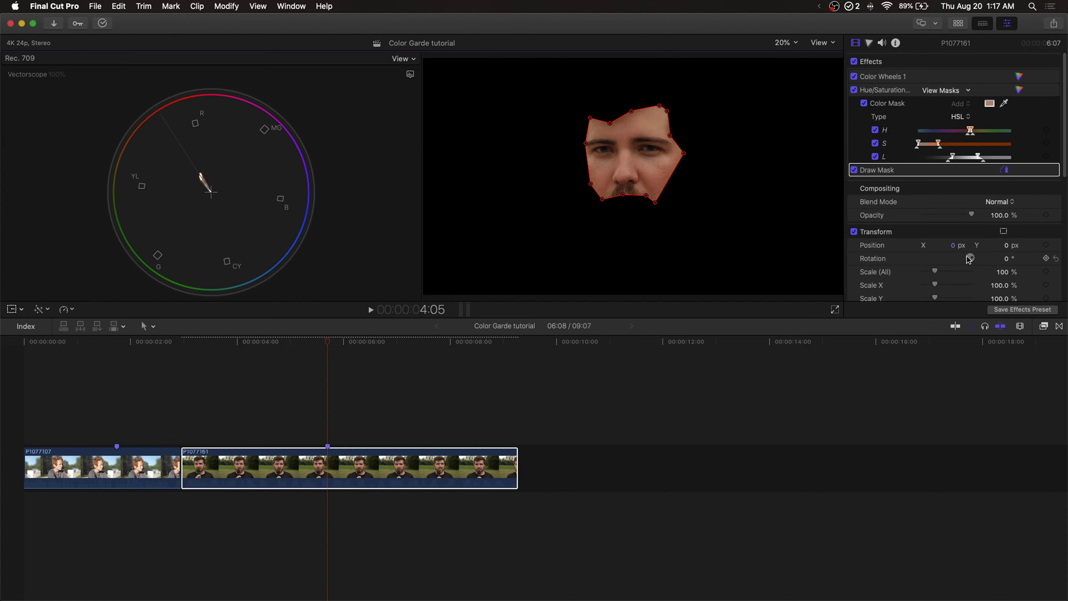
# Scale the clip up to 209% and shift it to about X 34.2 px, Y -377.4 px so the masked face fills the frame
pyautogui.moveTo(939, 272); pyautogui.dragTo(943, 274)
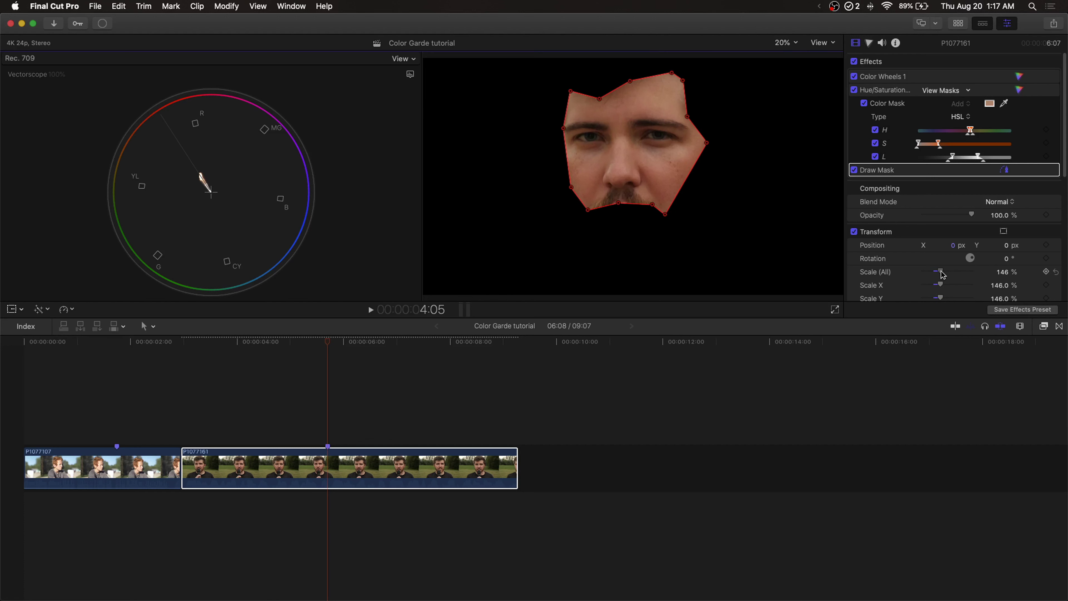
pyautogui.click(854, 232)
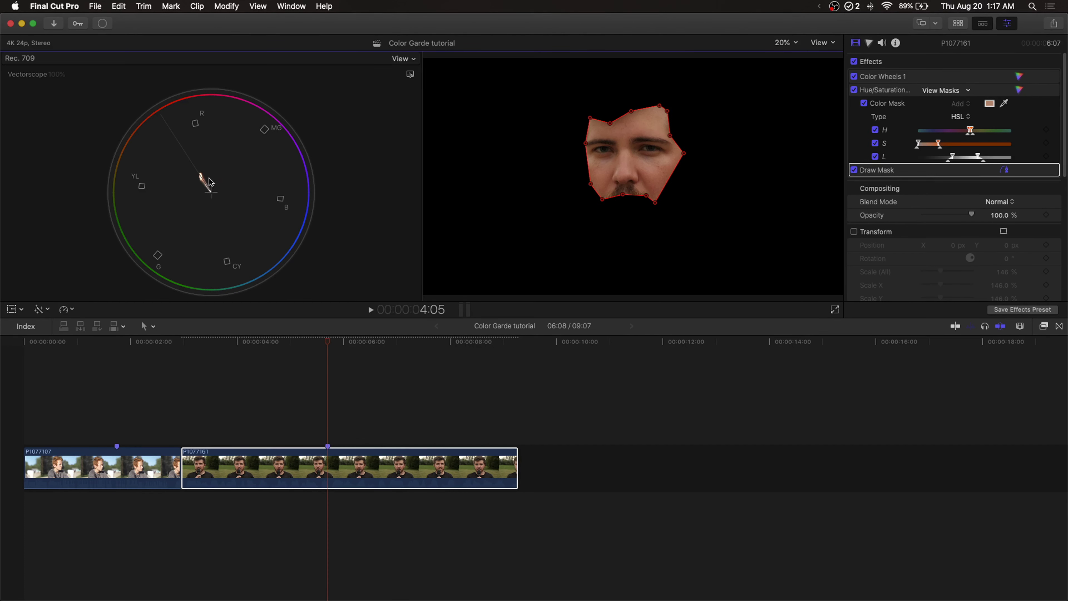
pyautogui.click(854, 232)
pyautogui.moveTo(945, 273); pyautogui.dragTo(947, 272)
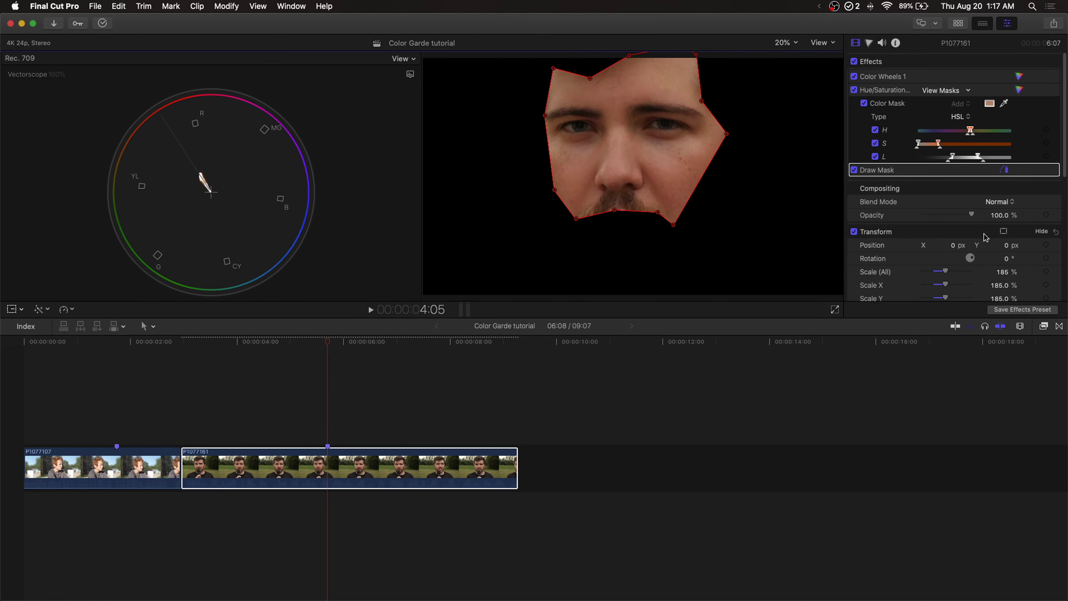
pyautogui.click(1005, 231)
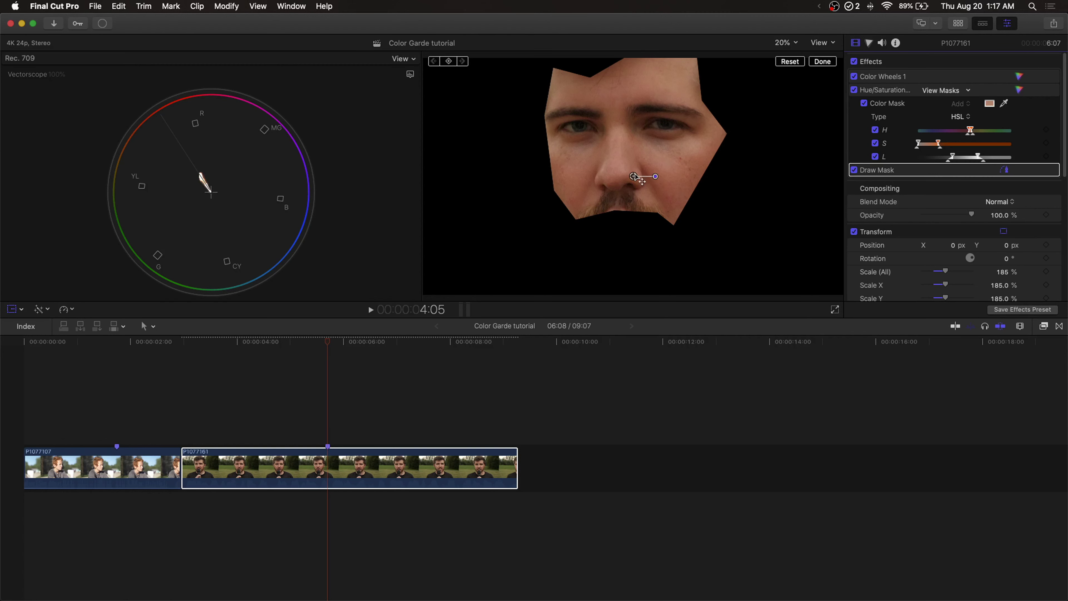
pyautogui.moveTo(634, 177); pyautogui.dragTo(638, 202)
pyautogui.moveTo(944, 272); pyautogui.dragTo(949, 271)
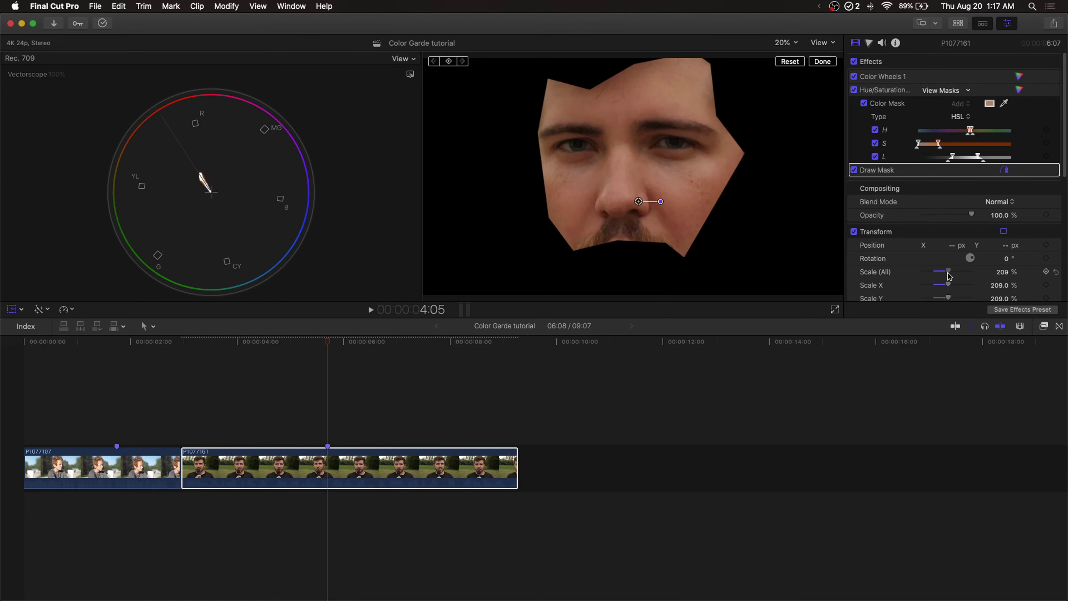
pyautogui.moveTo(639, 203); pyautogui.dragTo(638, 218)
pyautogui.click(825, 63)
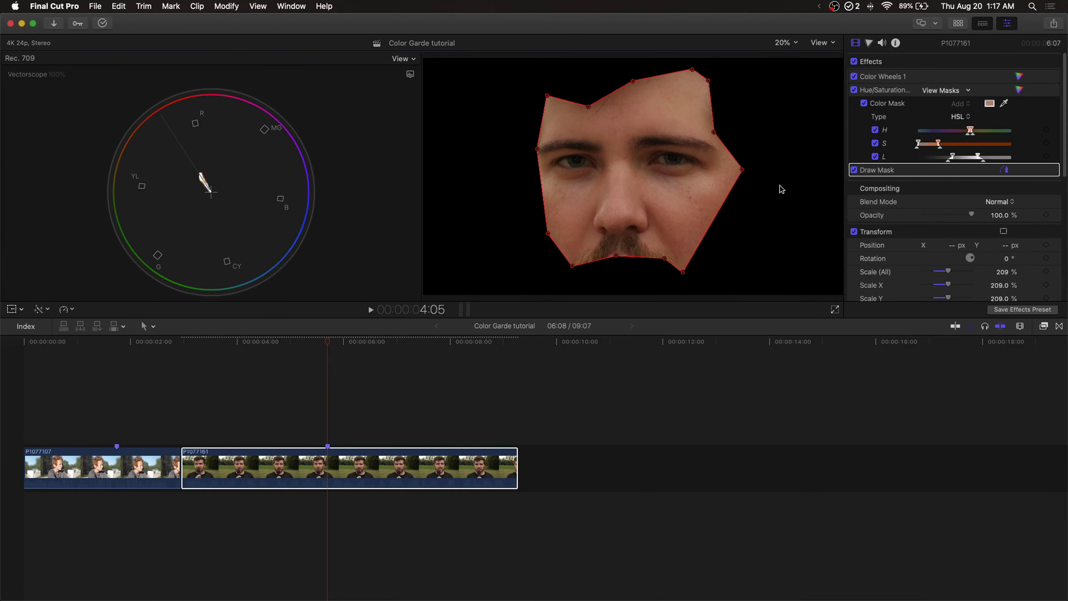
# Sample the forehead skin on the Hue vs Hue curve, add a green control point, and raise the yellow point to align the skin tones with the vectorscope line
pyautogui.click(1019, 90)
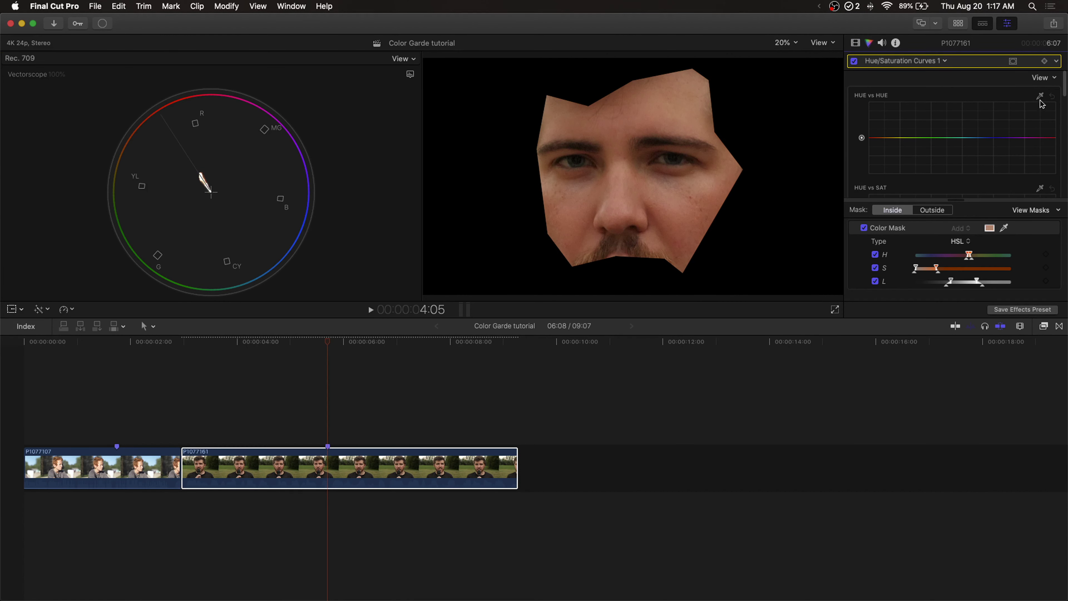
pyautogui.click(1040, 97)
pyautogui.click(684, 104)
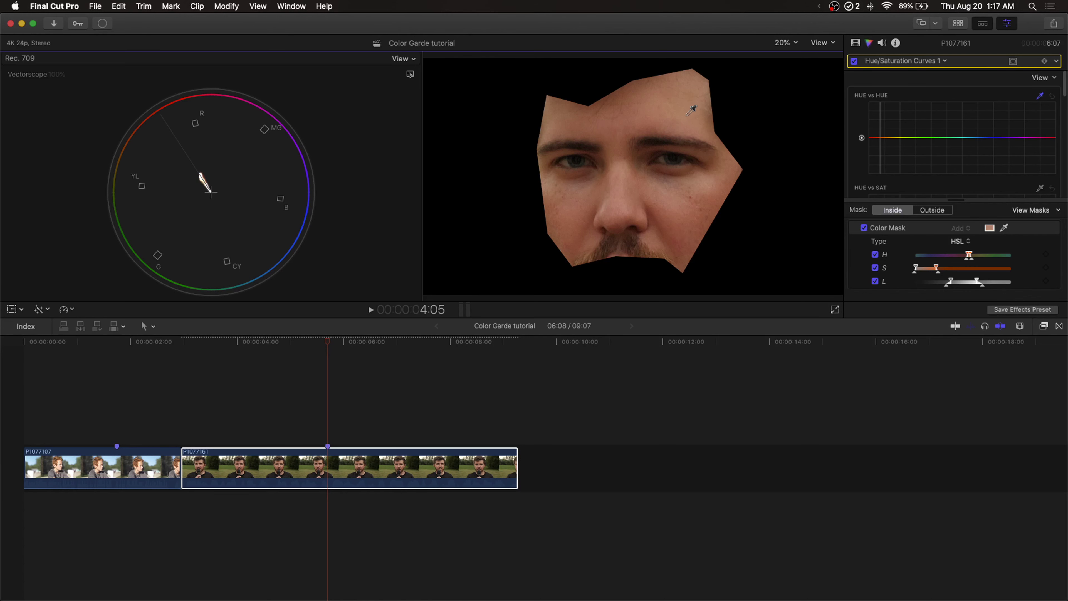
pyautogui.click(915, 138)
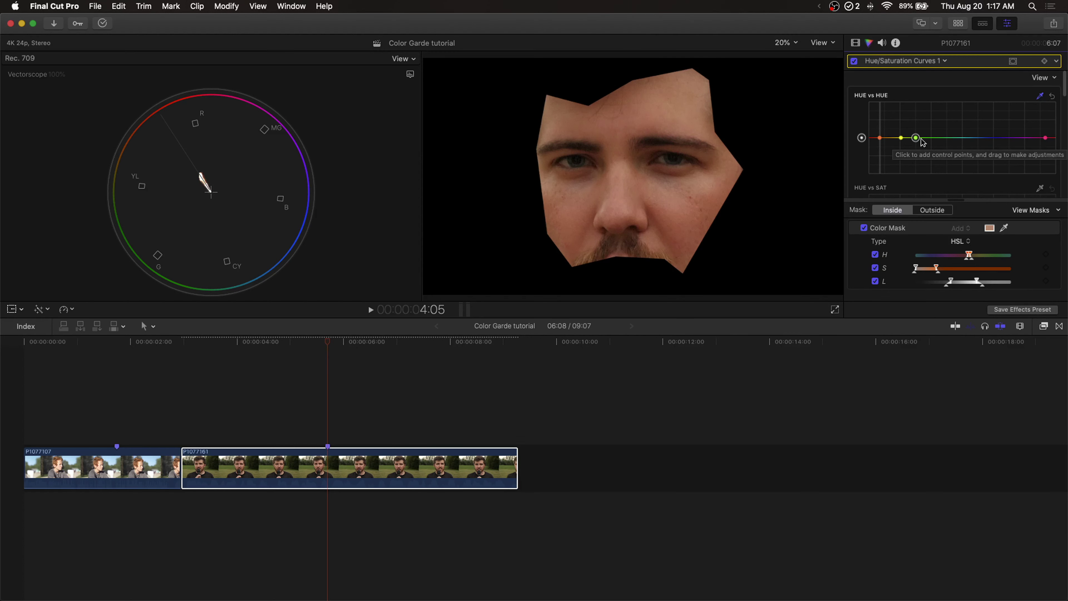
pyautogui.click(901, 138)
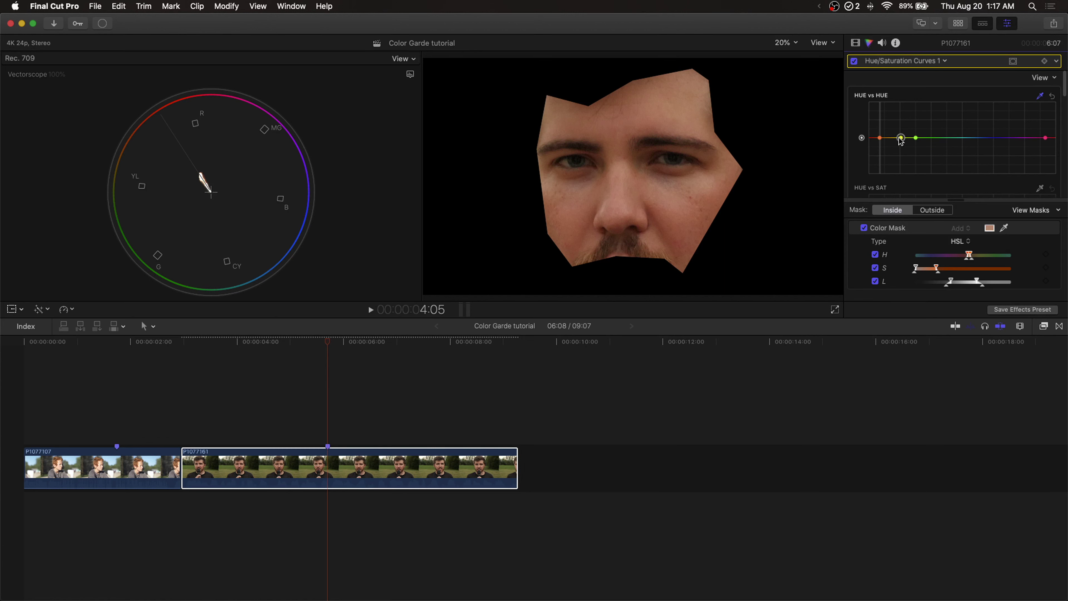
pyautogui.moveTo(900, 138); pyautogui.dragTo(899, 138)
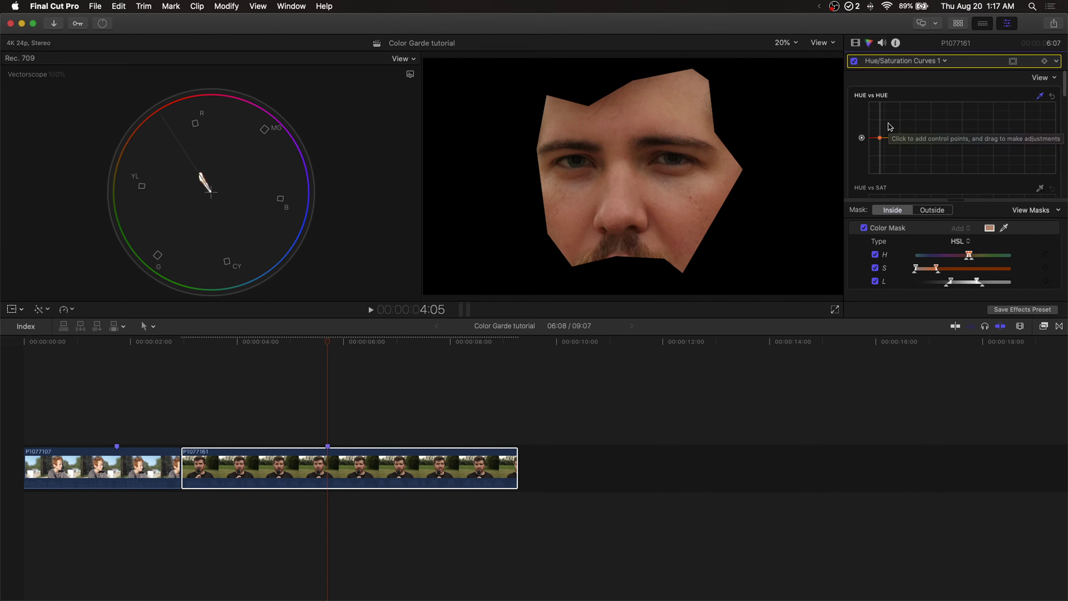
pyautogui.click(492, 208)
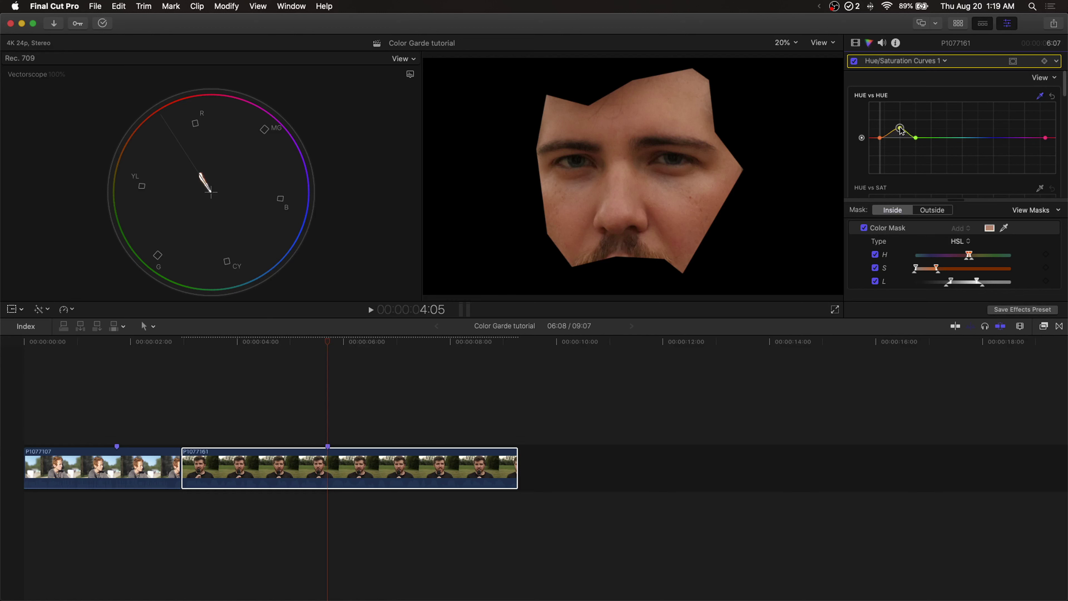
pyautogui.moveTo(900, 127)
pyautogui.mouseDown()
pyautogui.moveTo(901, 106)
pyautogui.moveTo(906, 119)
pyautogui.mouseUp()
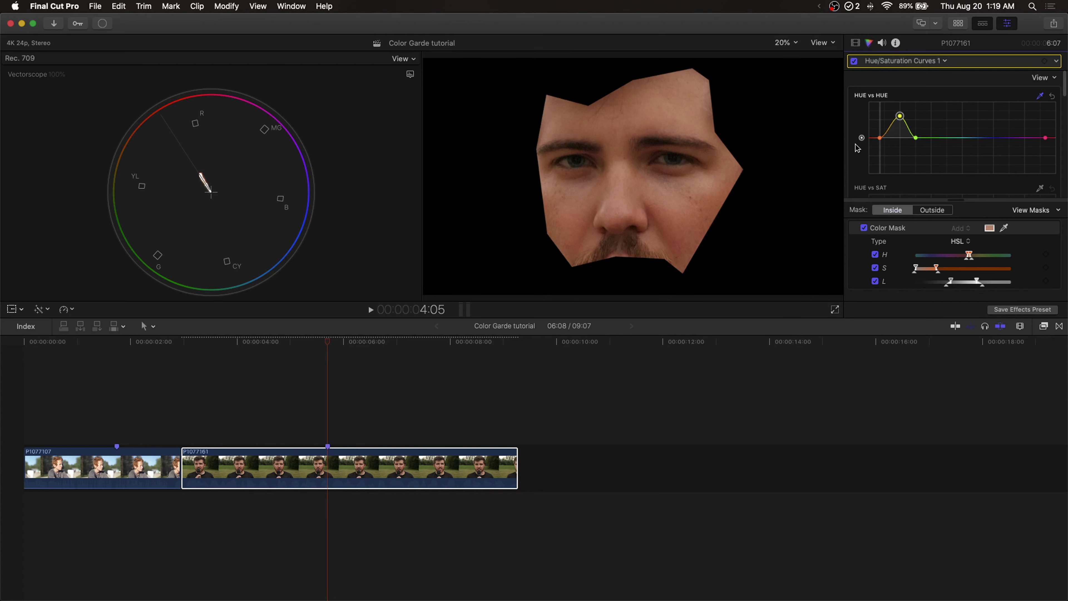
# Disable the Draw Mask effect and the Transform settings on clip P1077161
pyautogui.click(856, 43)
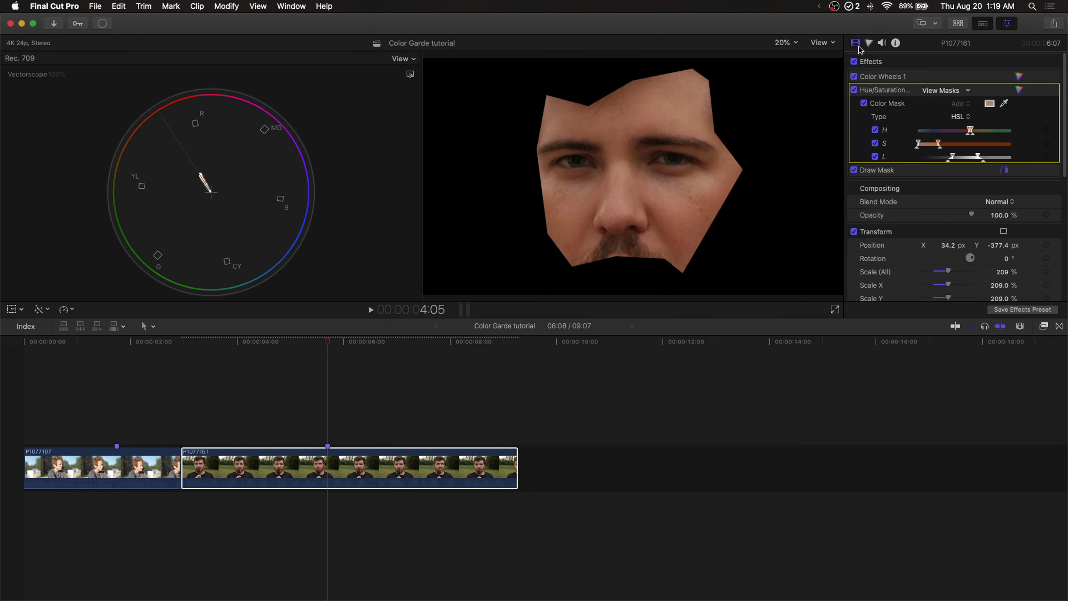
pyautogui.click(854, 170)
pyautogui.click(854, 232)
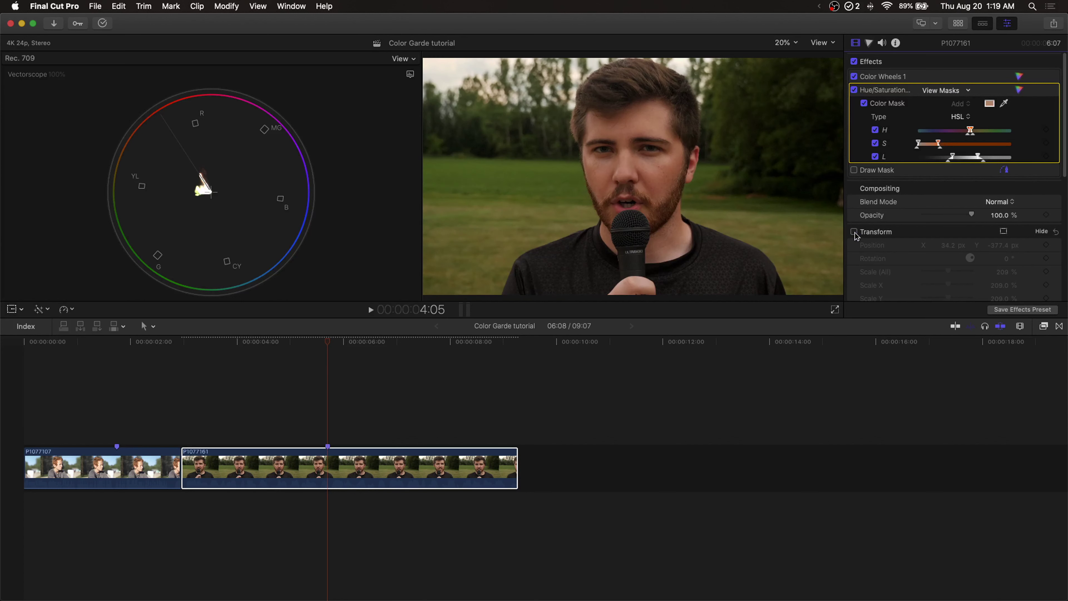
pyautogui.click(401, 465)
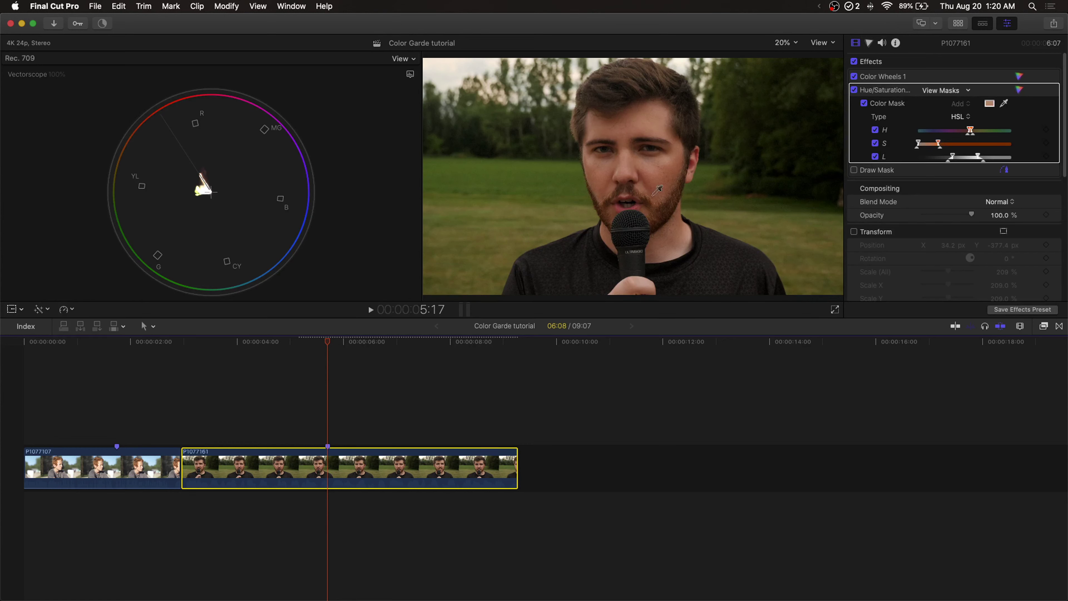
# Go to the marker in clip P1077107 and add a second Color Wheels correction to that clip
pyautogui.click(118, 409)
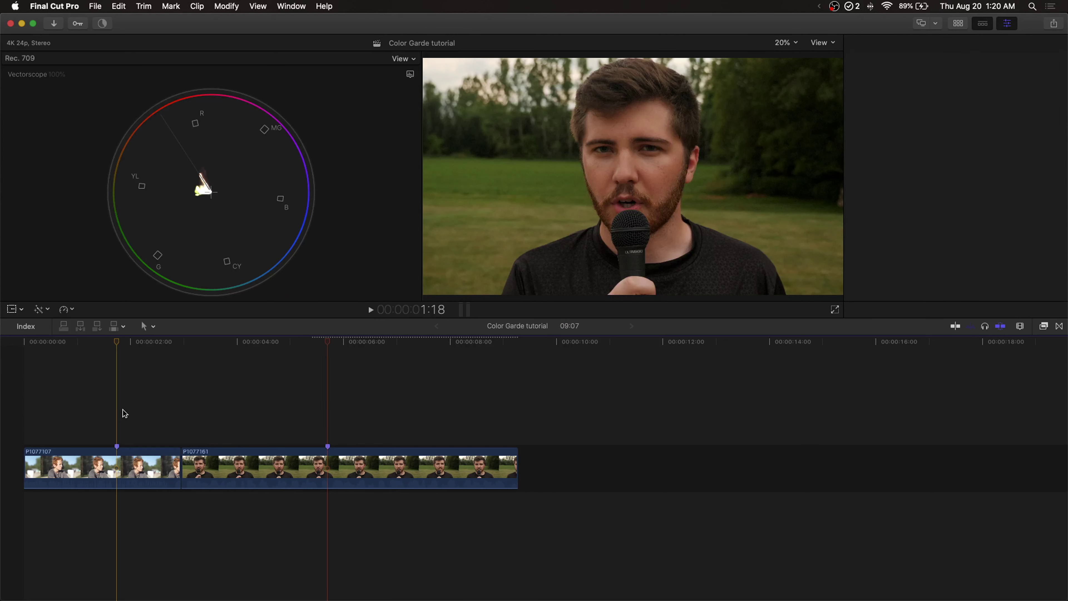
pyautogui.click(157, 474)
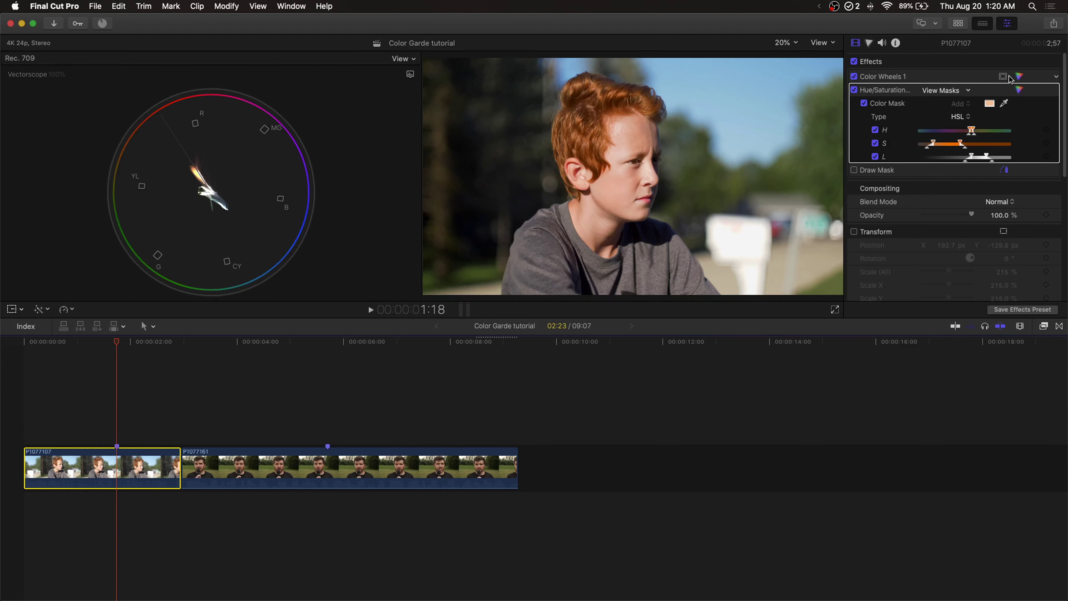
pyautogui.click(869, 43)
pyautogui.click(899, 62)
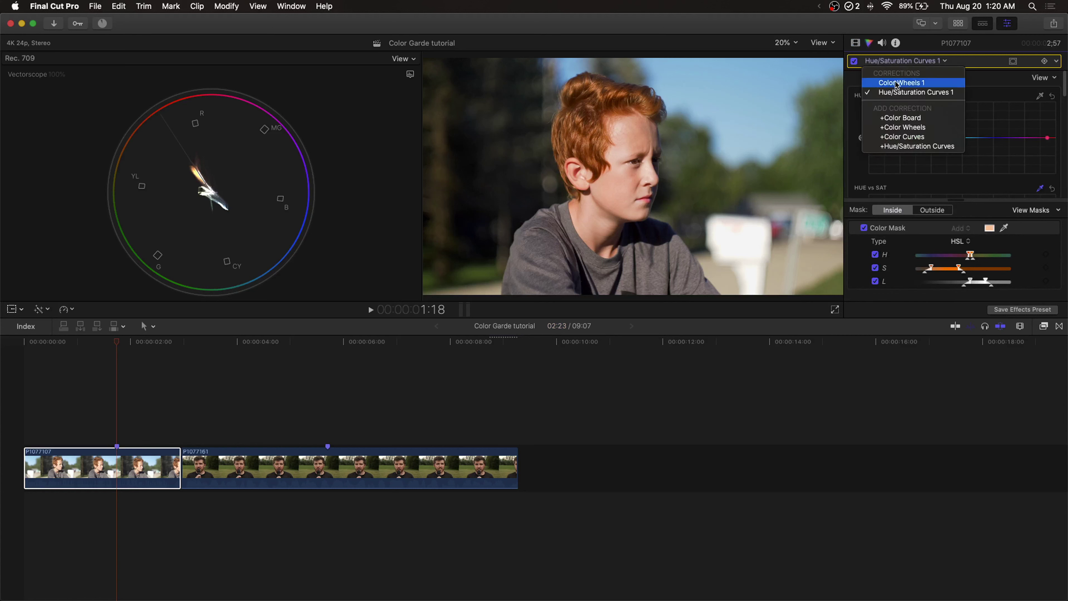
pyautogui.click(899, 128)
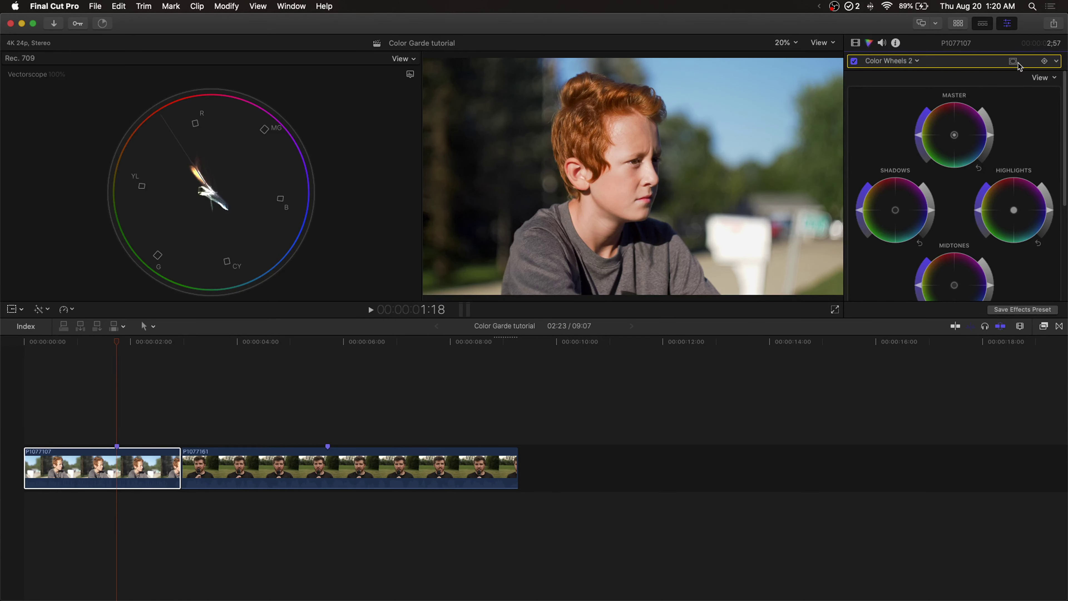
# Add a color mask sampled from the boy's forehead to Color Wheels 2, check its coverage, and target the area outside the mask
pyautogui.click(1014, 62)
pyautogui.click(1008, 77)
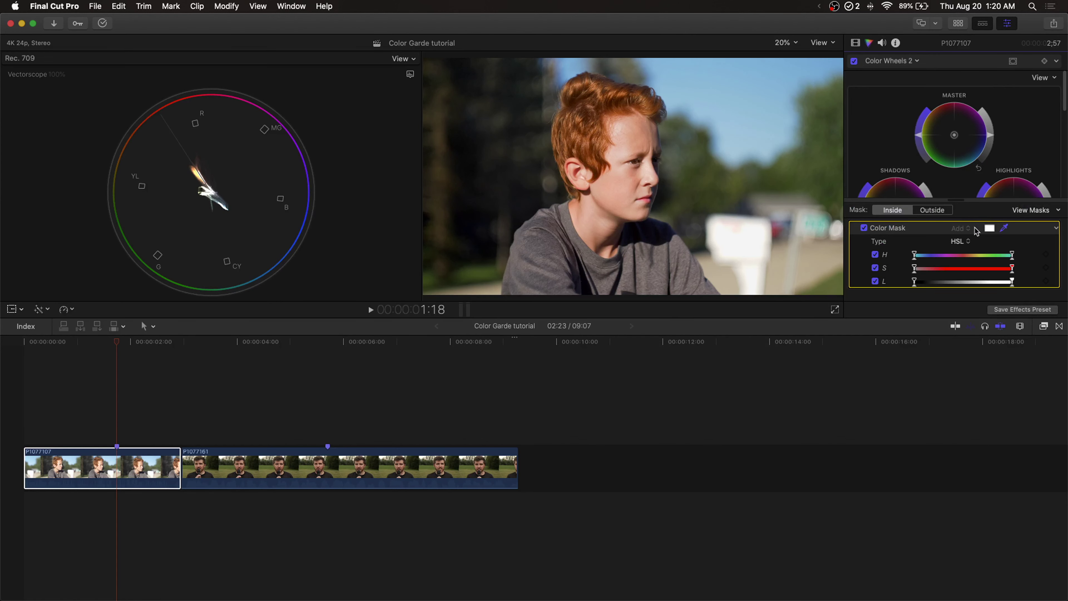
pyautogui.moveTo(634, 134); pyautogui.dragTo(645, 137)
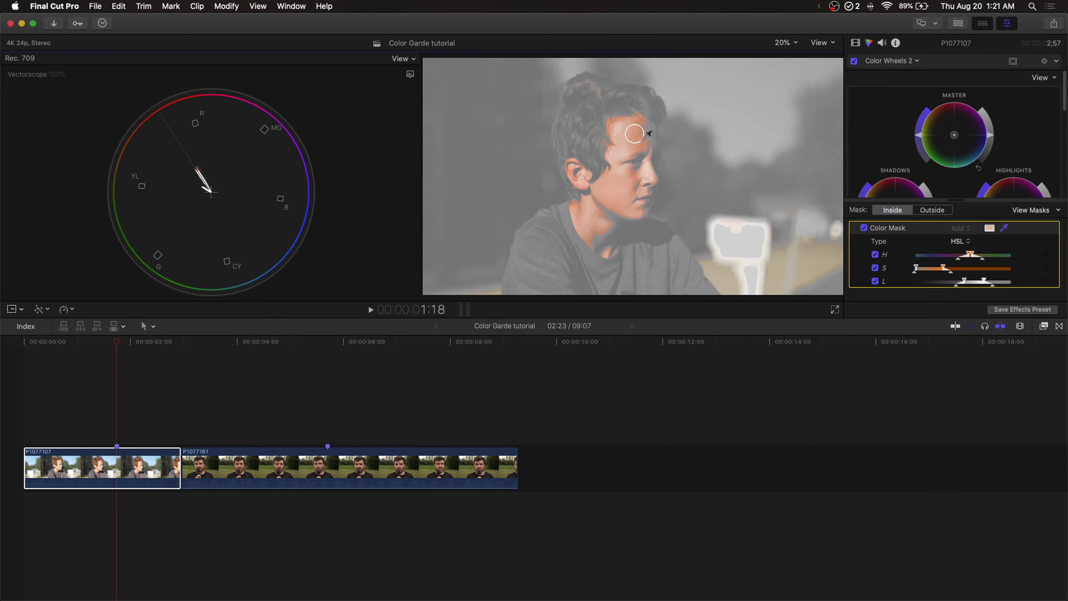
pyautogui.click(1032, 210)
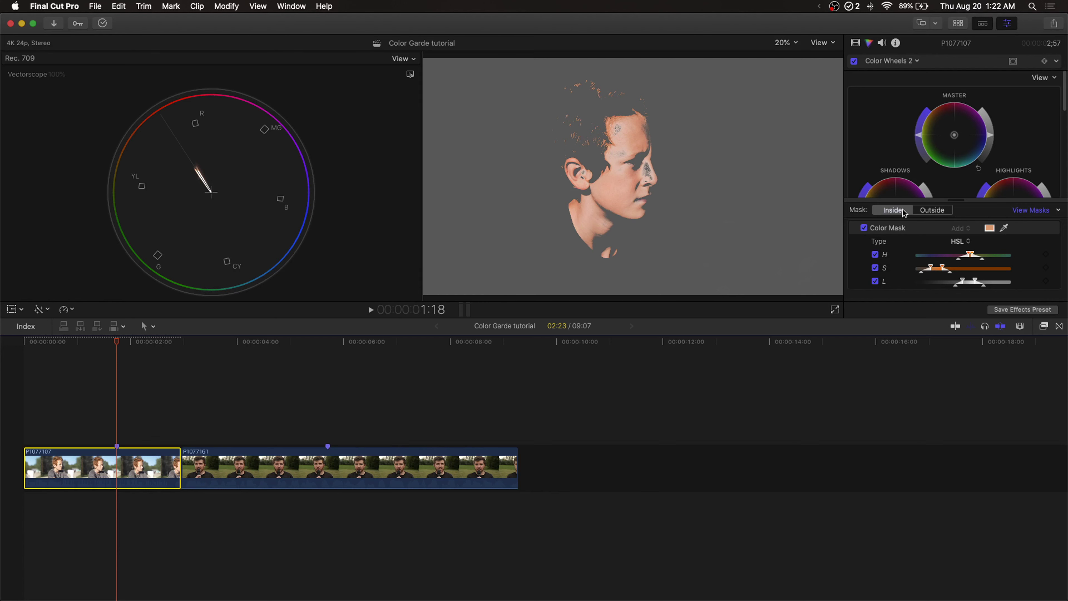
pyautogui.click(934, 210)
pyautogui.click(1026, 211)
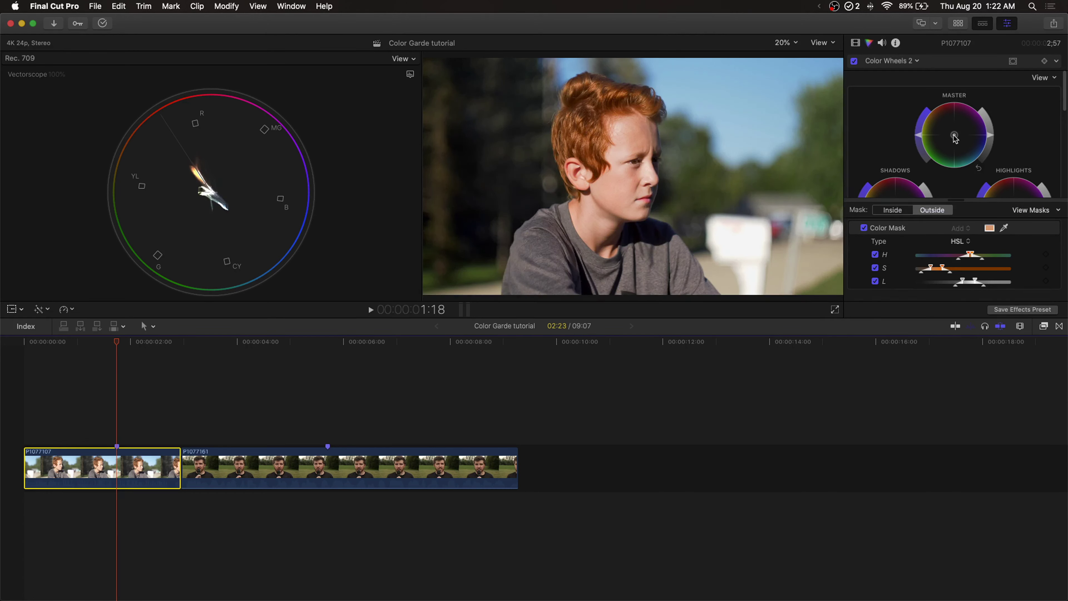
# Shift the Master wheel of Color Wheels 2 toward blue for the area outside the skin and check the color mask
pyautogui.moveTo(955, 136)
pyautogui.mouseDown()
pyautogui.moveTo(957, 151)
pyautogui.moveTo(945, 158)
pyautogui.moveTo(940, 118)
pyautogui.moveTo(959, 114)
pyautogui.moveTo(973, 155)
pyautogui.mouseUp()
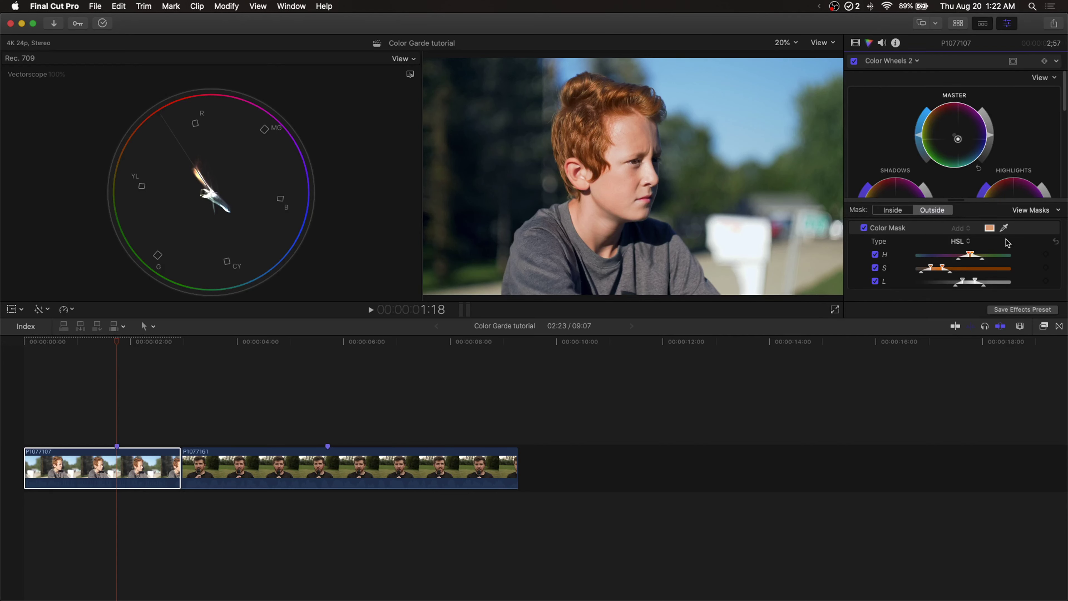
pyautogui.click(1016, 210)
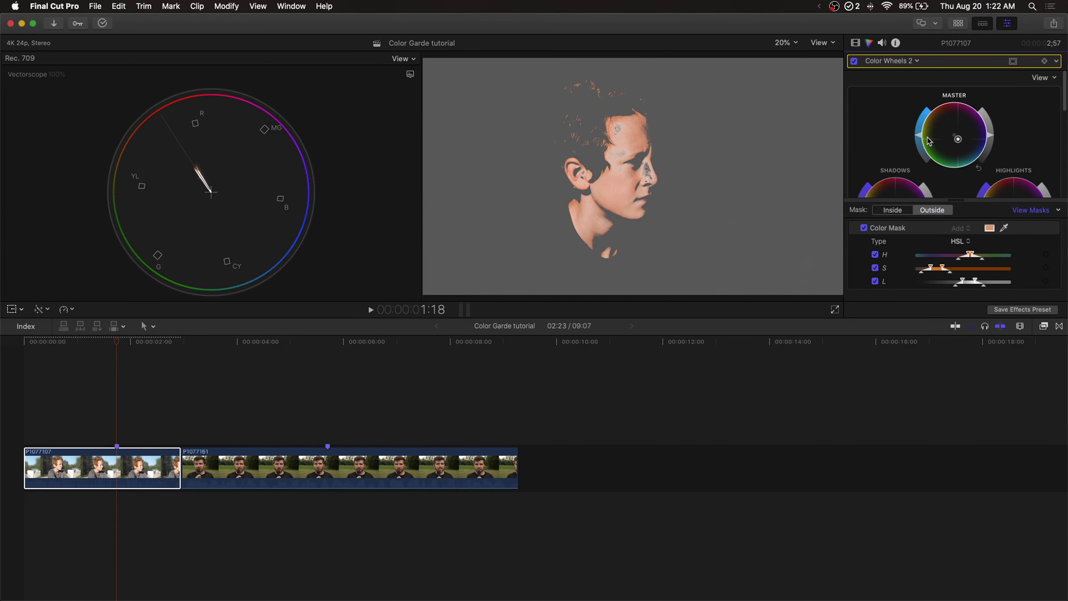
pyautogui.moveTo(964, 142)
pyautogui.mouseDown()
pyautogui.moveTo(954, 146)
pyautogui.moveTo(939, 112)
pyautogui.moveTo(963, 128)
pyautogui.moveTo(954, 145)
pyautogui.moveTo(960, 137)
pyautogui.mouseUp()
pyautogui.click(1028, 210)
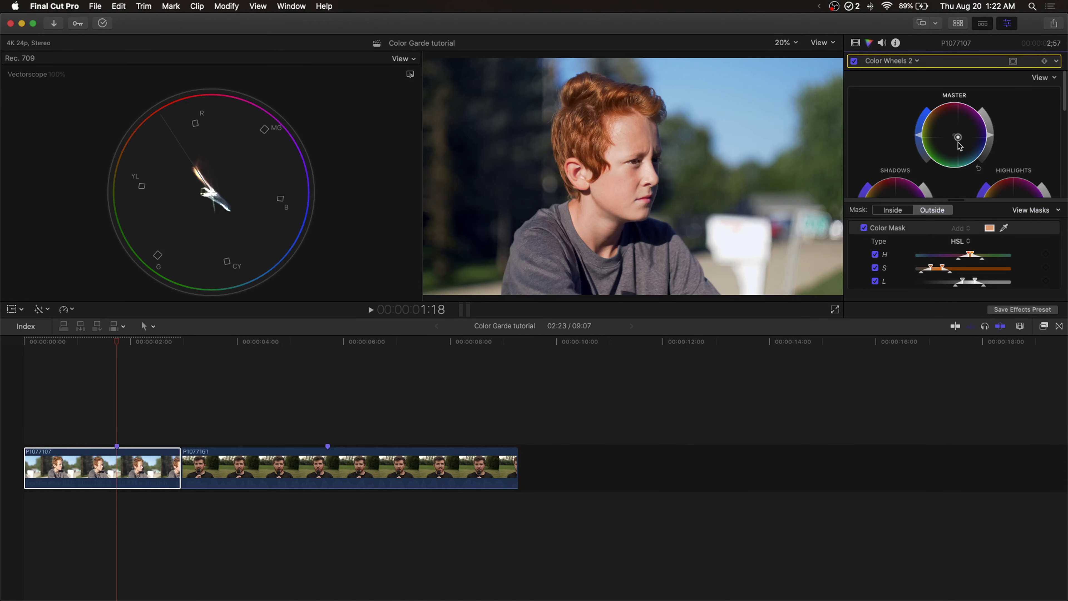
pyautogui.moveTo(959, 146); pyautogui.dragTo(961, 144)
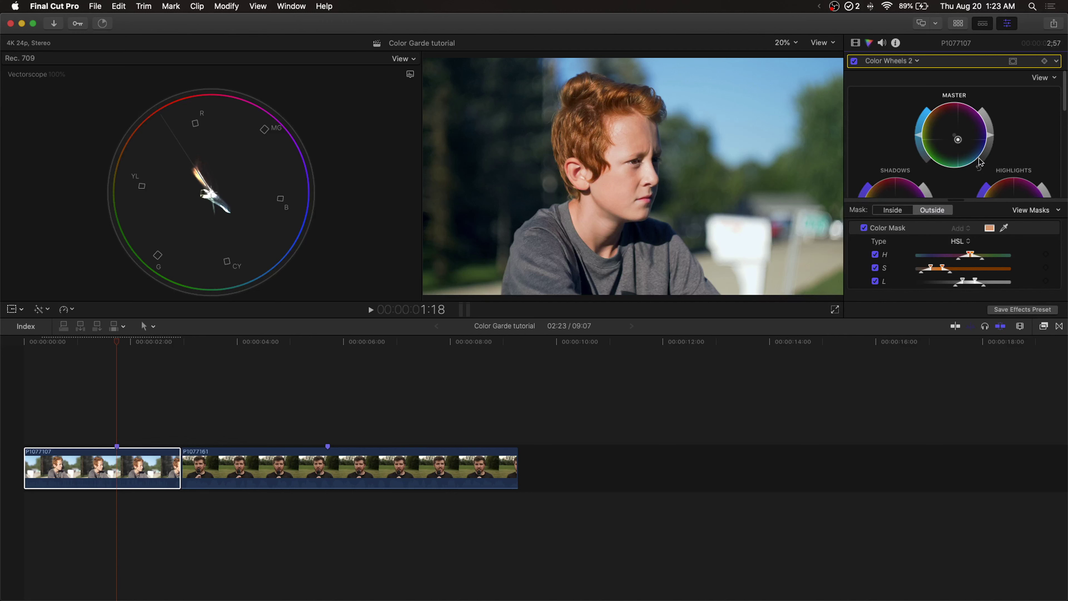
pyautogui.scroll(-3, 961, 149)
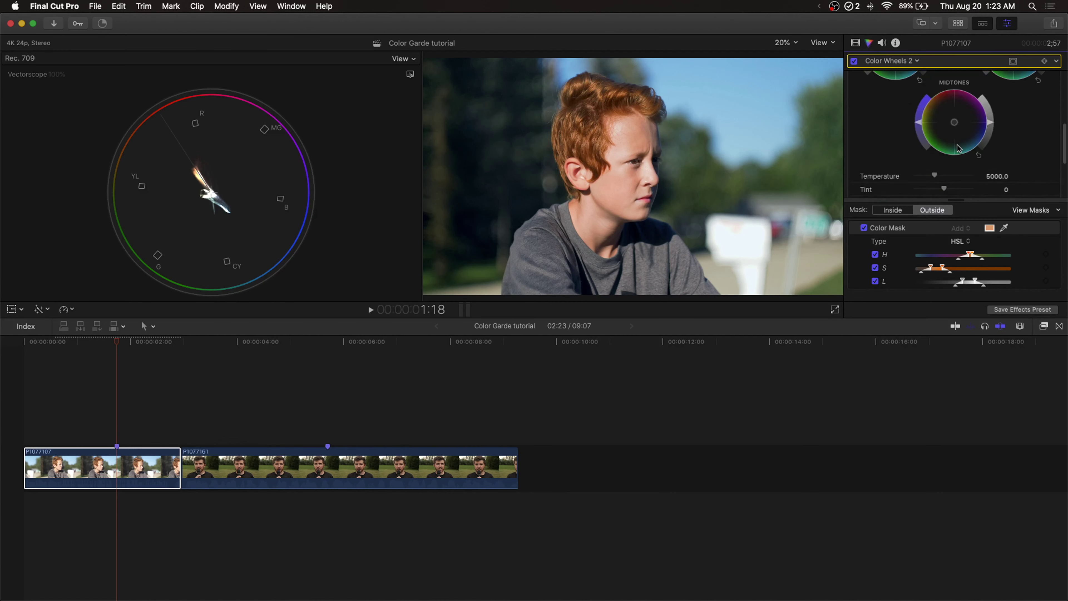
pyautogui.scroll(3, 960, 143)
# Shift the Master wheel slightly toward yellow-orange and compare the image with Color Wheels 2 off and on
pyautogui.moveTo(960, 143); pyautogui.dragTo(952, 134)
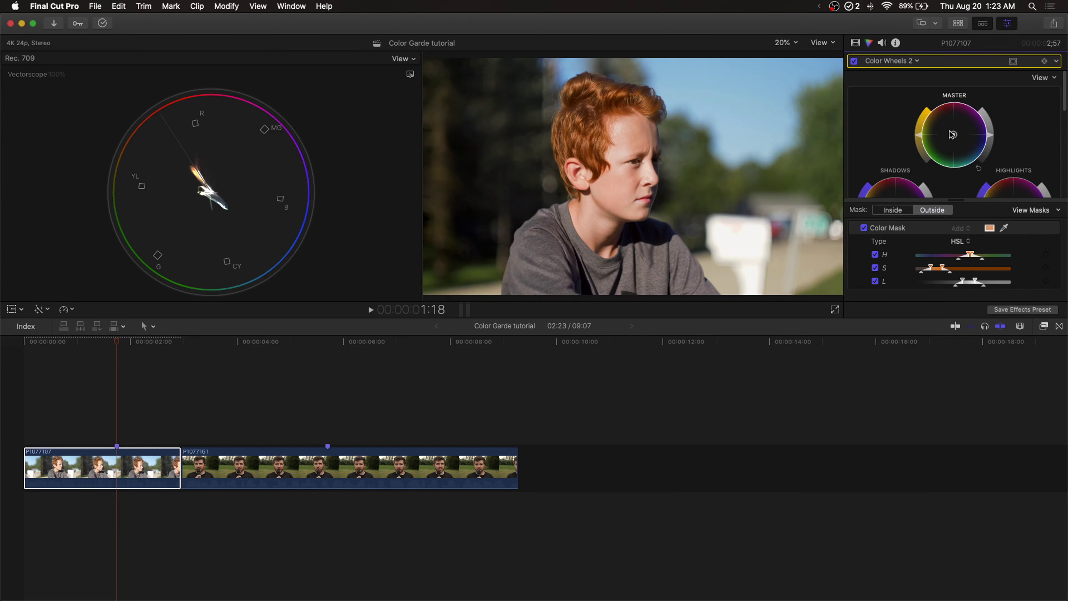
pyautogui.click(854, 61)
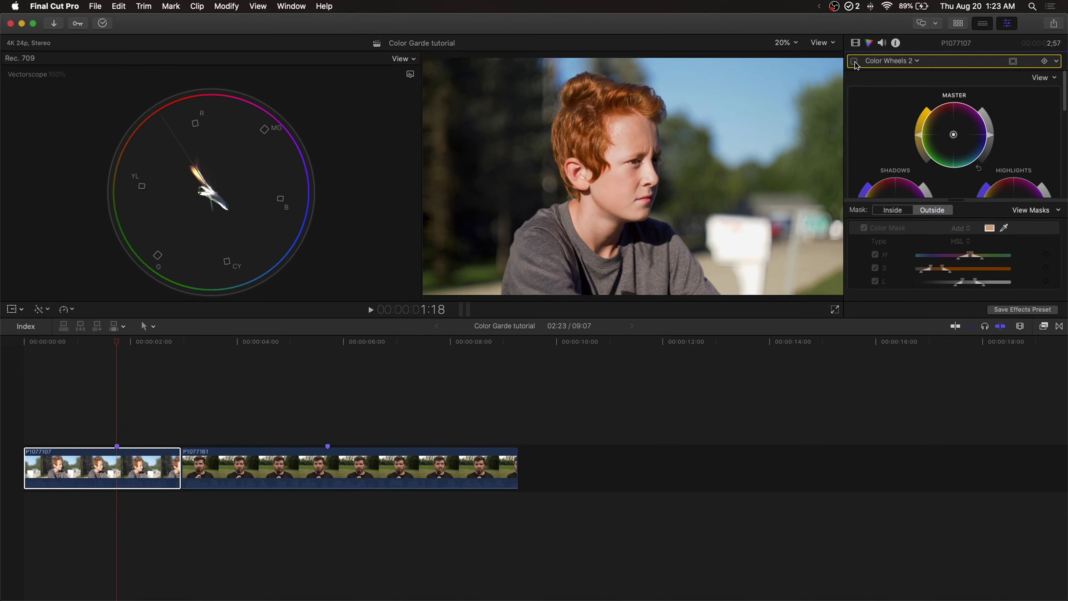
pyautogui.click(854, 61)
pyautogui.click(854, 61)
pyautogui.click(854, 62)
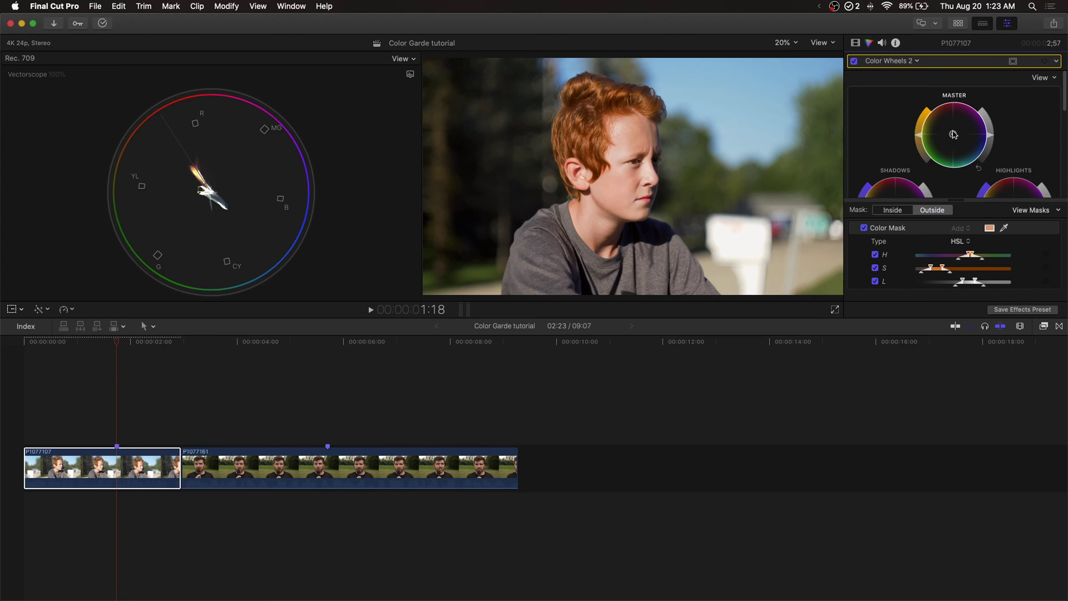
# Push the Master wheel further toward orange and check the warmer look against the uncorrected image and the color mask
pyautogui.moveTo(954, 135); pyautogui.dragTo(934, 123)
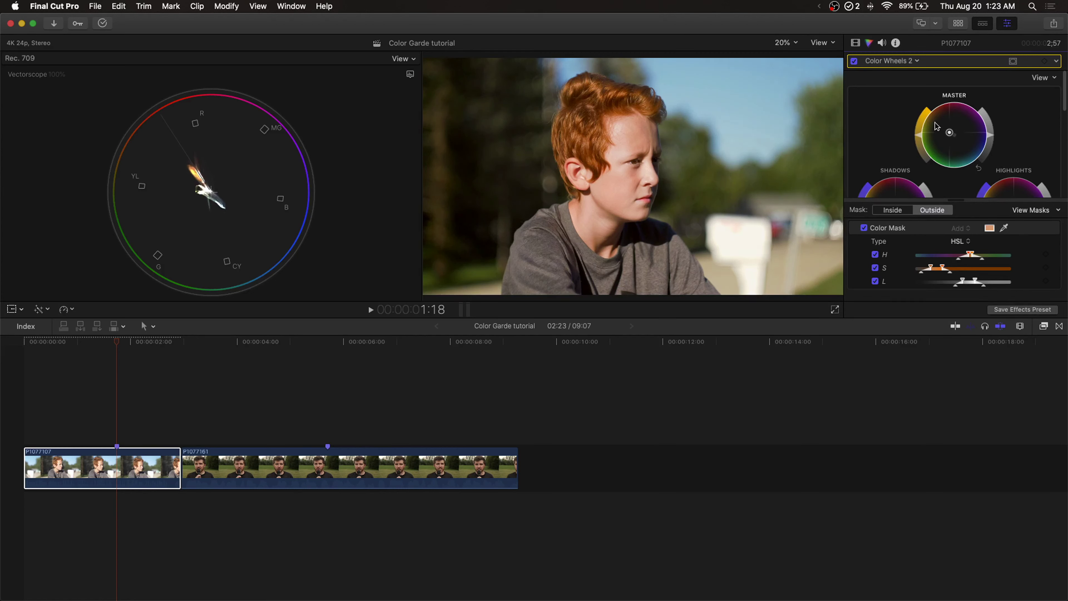
pyautogui.click(854, 62)
pyautogui.click(855, 62)
pyautogui.click(855, 62)
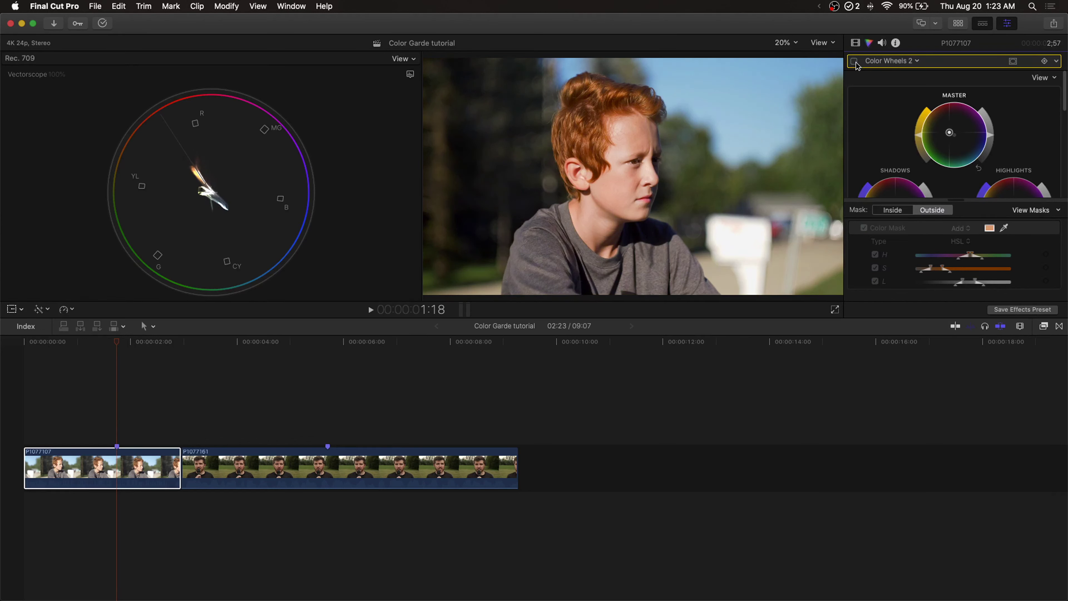
pyautogui.click(855, 62)
pyautogui.click(854, 62)
pyautogui.click(855, 62)
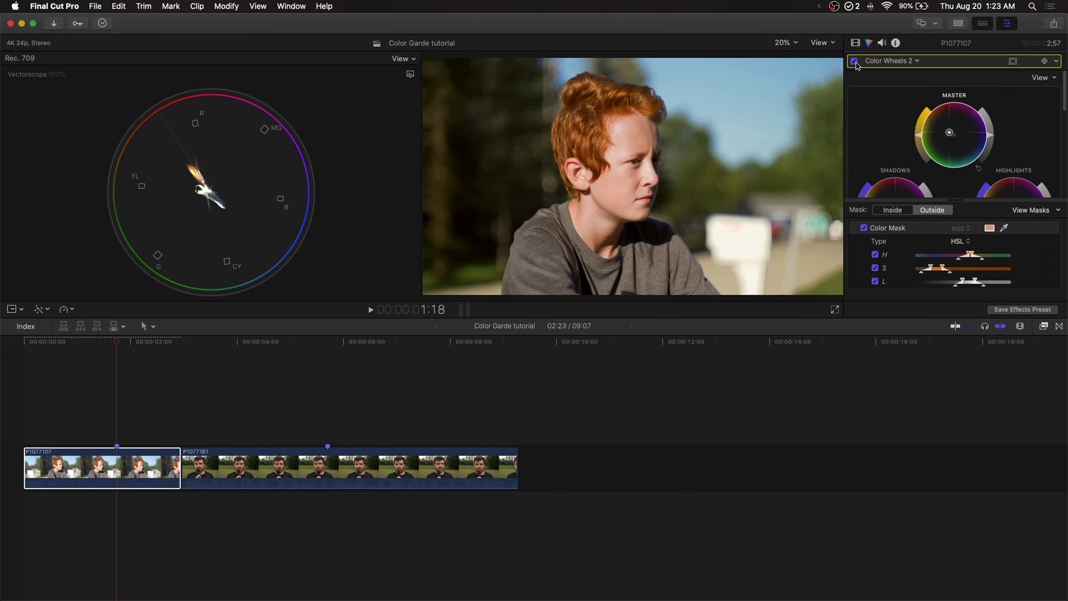
pyautogui.click(1024, 212)
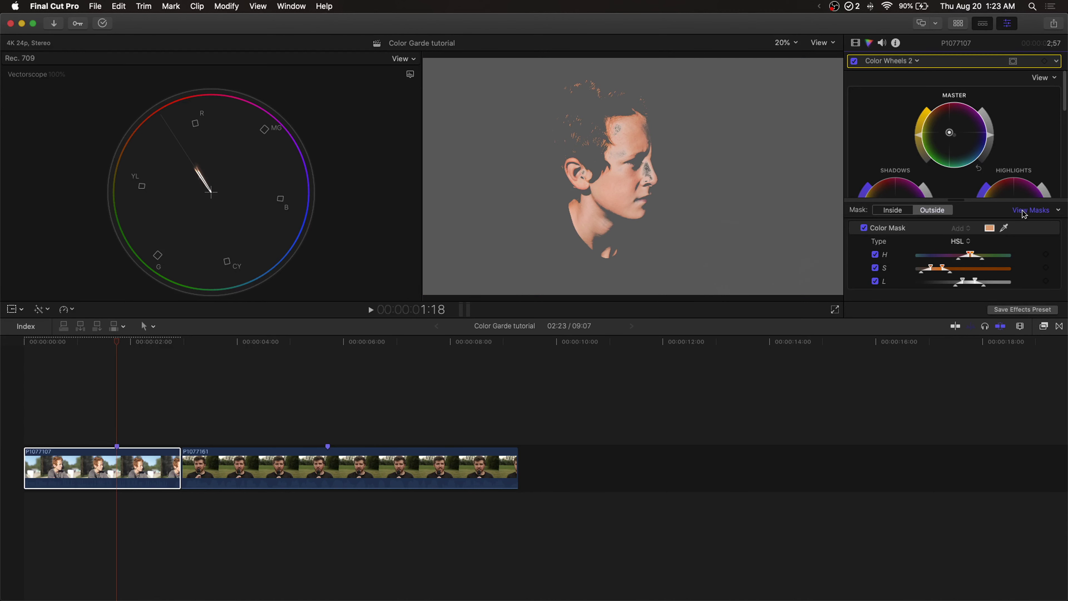
pyautogui.click(1024, 212)
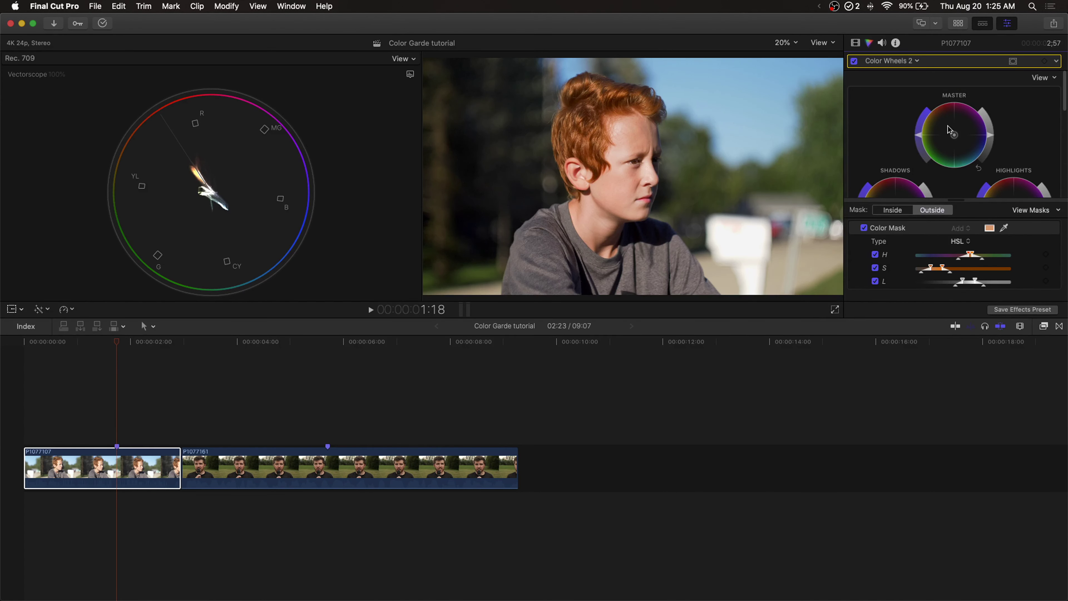
# Tint the Shadows wheel toward teal-blue and the Highlights wheel toward orange, and compare with Color Wheels 2 off and on
pyautogui.scroll(-4, 948, 129)
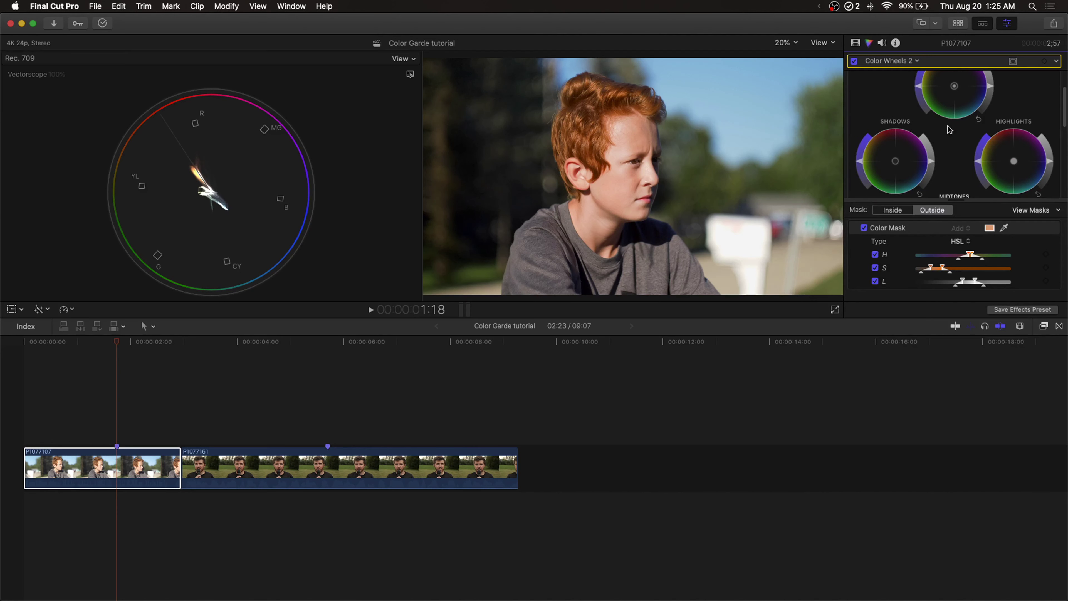
pyautogui.moveTo(895, 126); pyautogui.dragTo(909, 146)
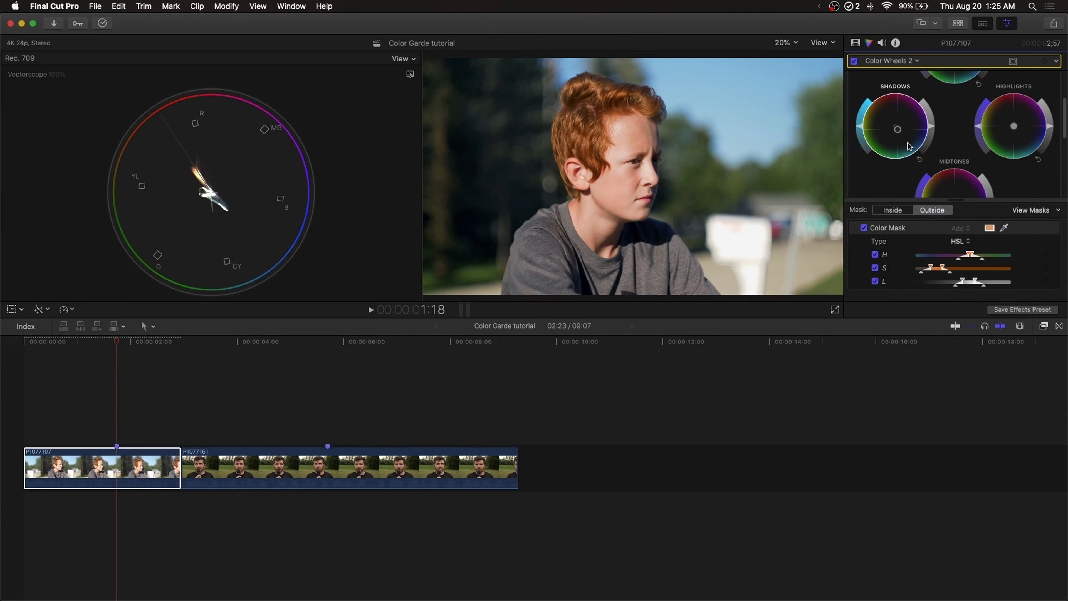
pyautogui.moveTo(1017, 128); pyautogui.dragTo(1008, 124)
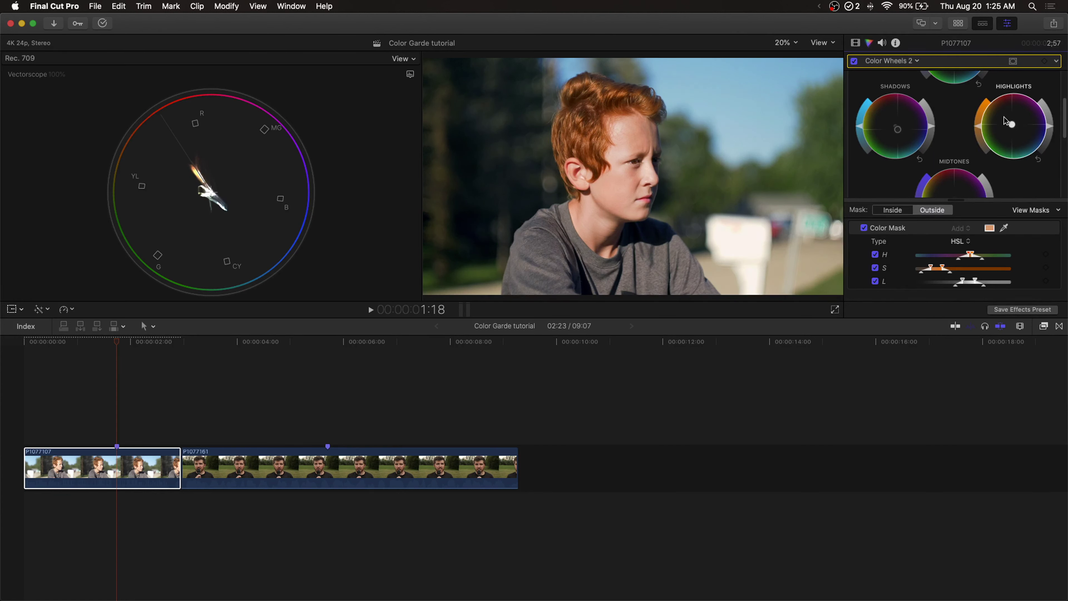
pyautogui.click(853, 60)
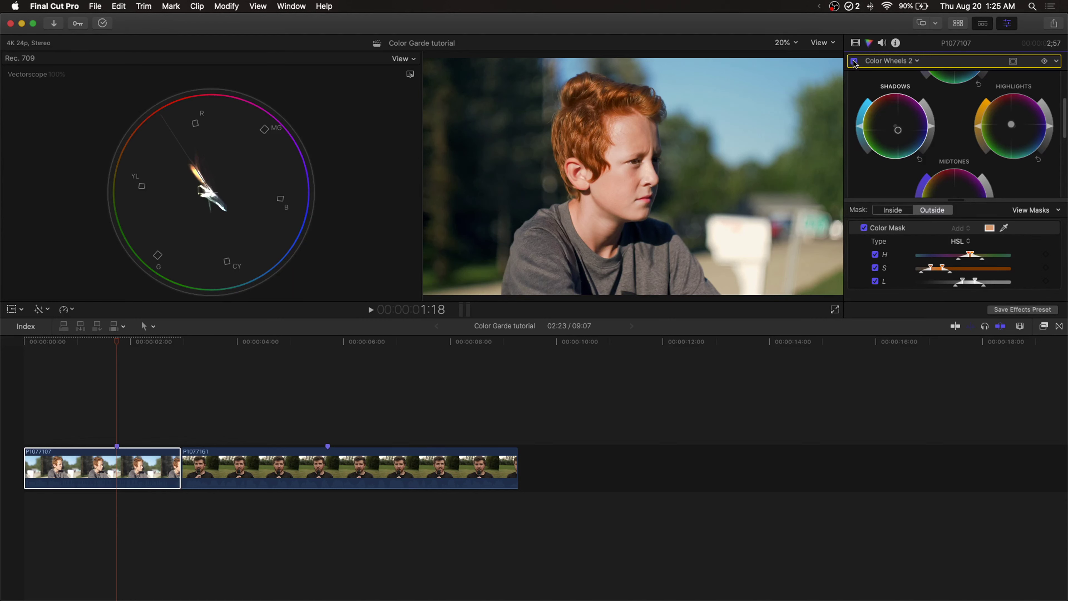
pyautogui.click(854, 61)
pyautogui.click(853, 62)
pyautogui.click(854, 62)
# Return the Shadows and Highlights wheels of Color Wheels 2 to neutral
pyautogui.scroll(-5, 917, 141)
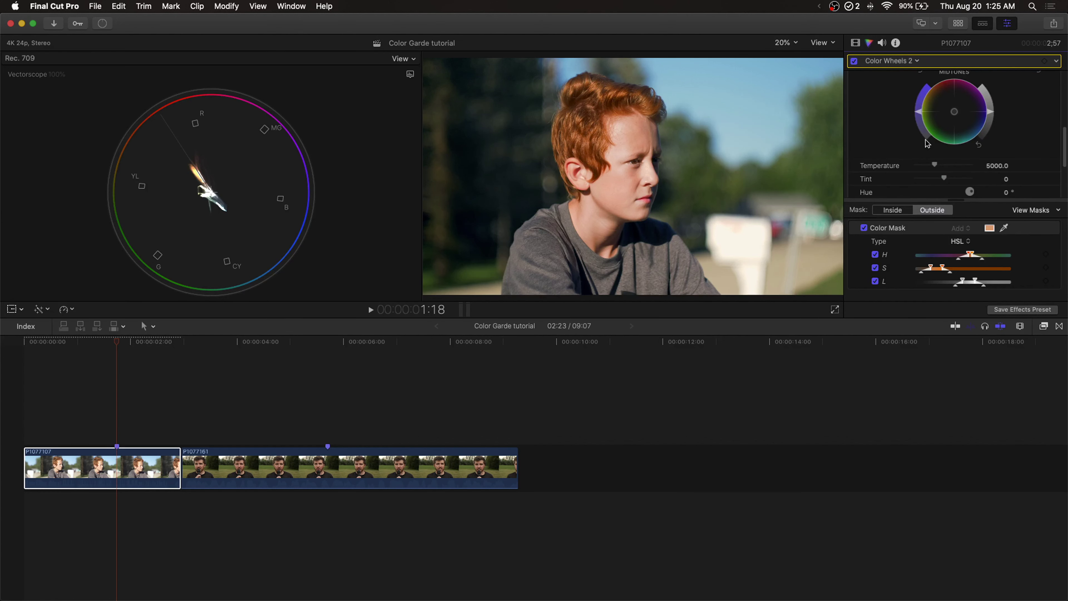
pyautogui.scroll(3, 917, 134)
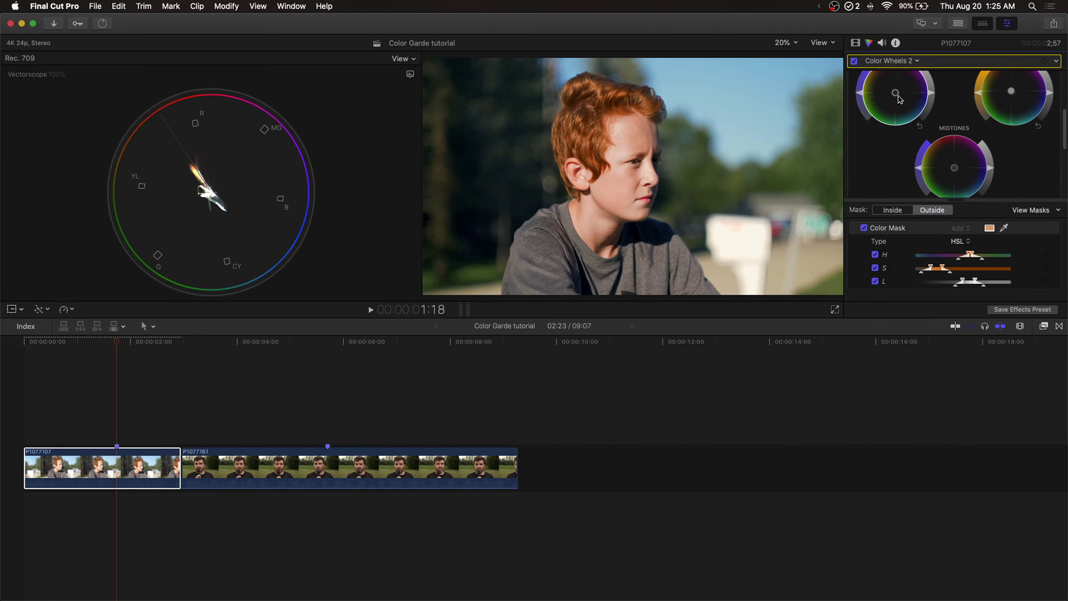
pyautogui.scroll(3, 998, 145)
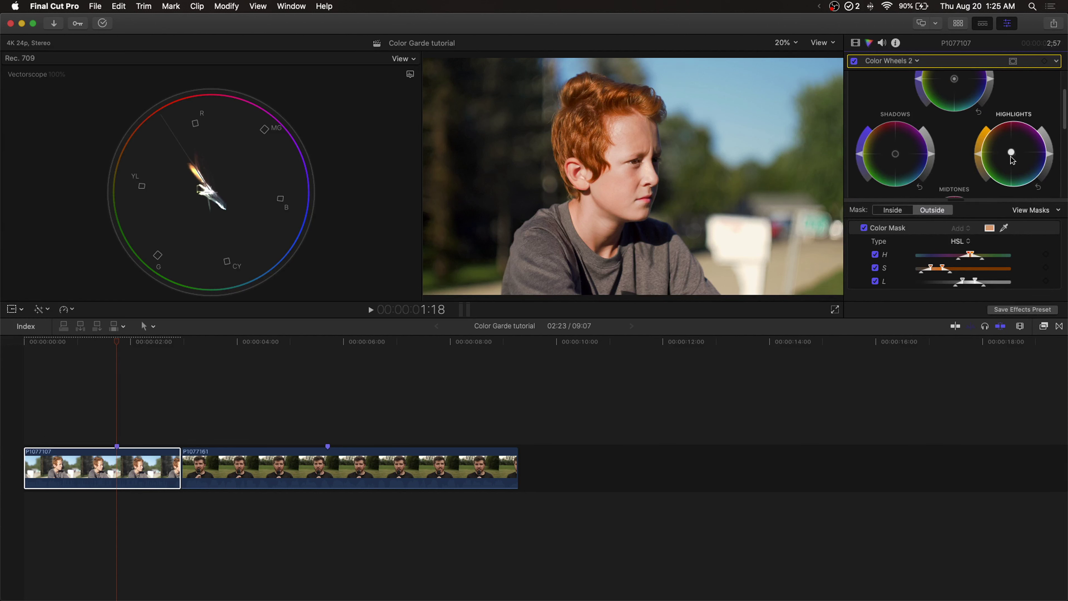
pyautogui.moveTo(1011, 156); pyautogui.dragTo(1014, 158)
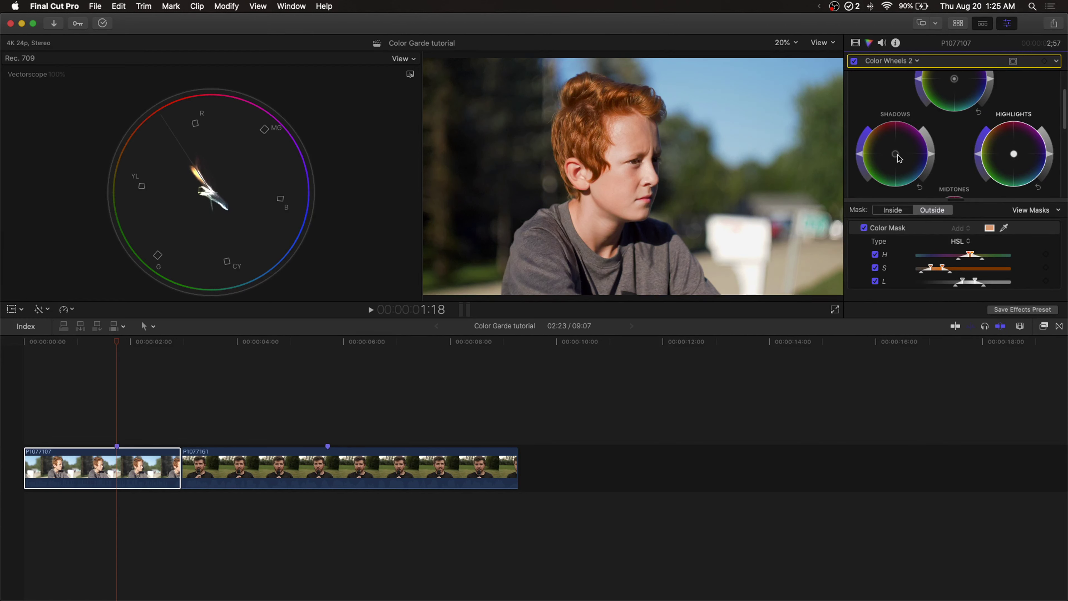
# Tint the Shadows wheel toward yellow-orange and the Highlights wheel toward yellow-green, and compare with the correction off and on
pyautogui.moveTo(898, 158); pyautogui.dragTo(888, 152)
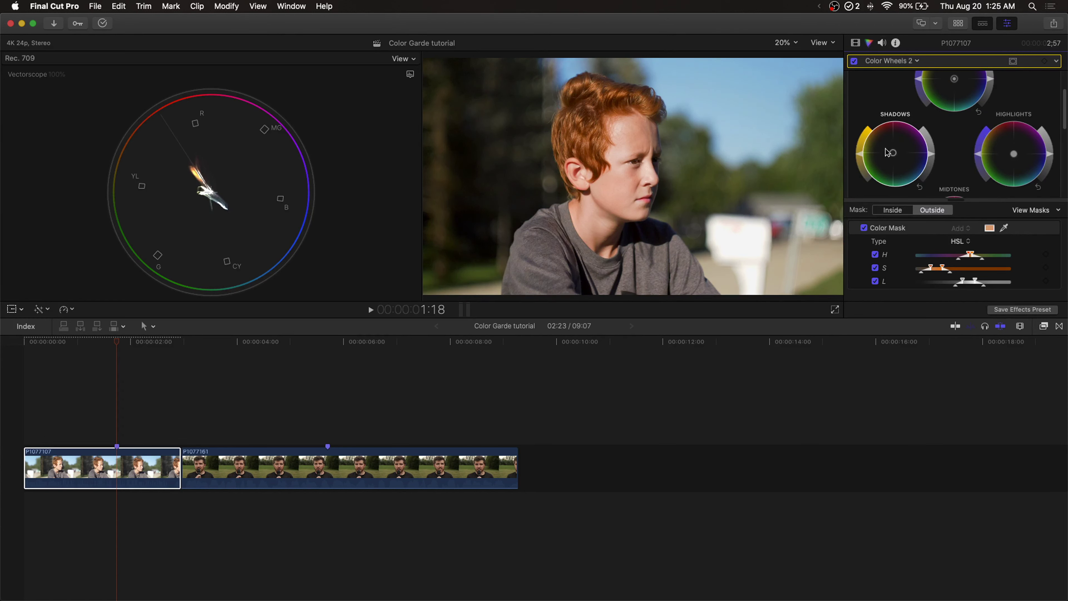
pyautogui.moveTo(1013, 154); pyautogui.dragTo(1007, 160)
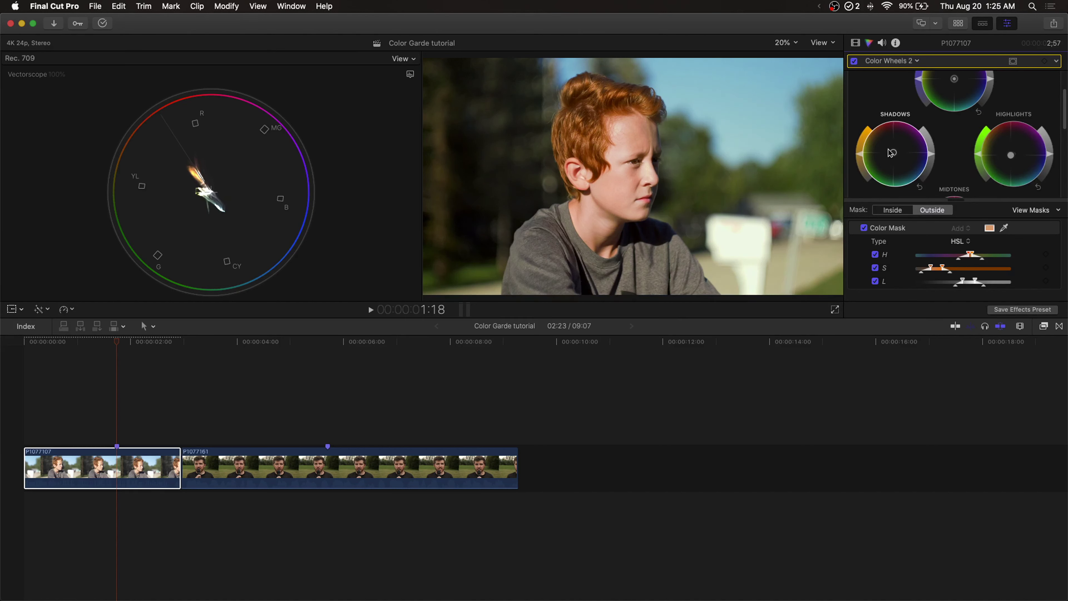
pyautogui.moveTo(884, 152); pyautogui.dragTo(882, 154)
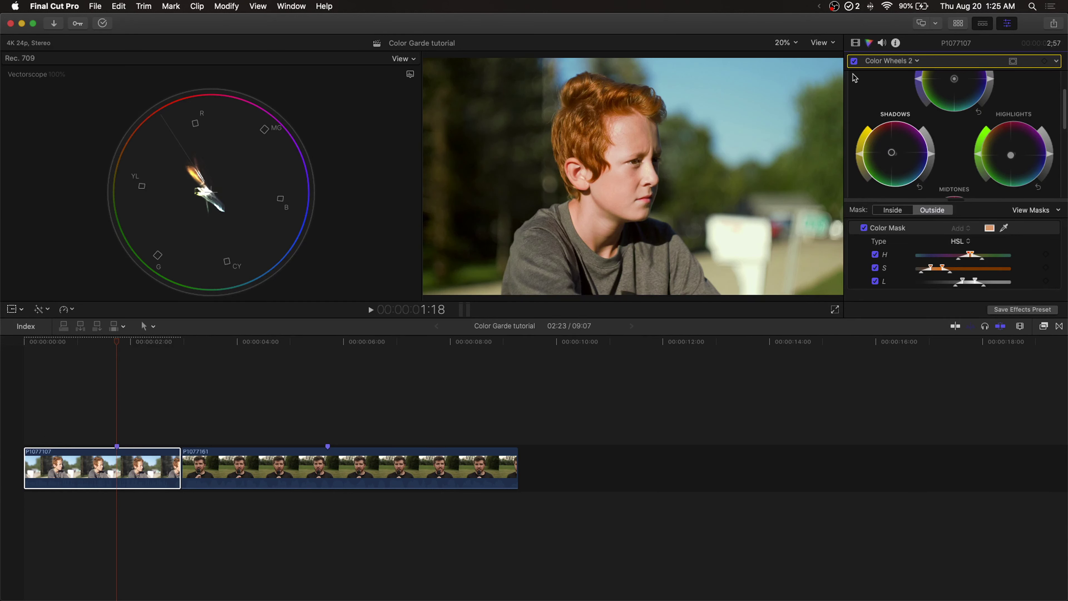
pyautogui.click(853, 63)
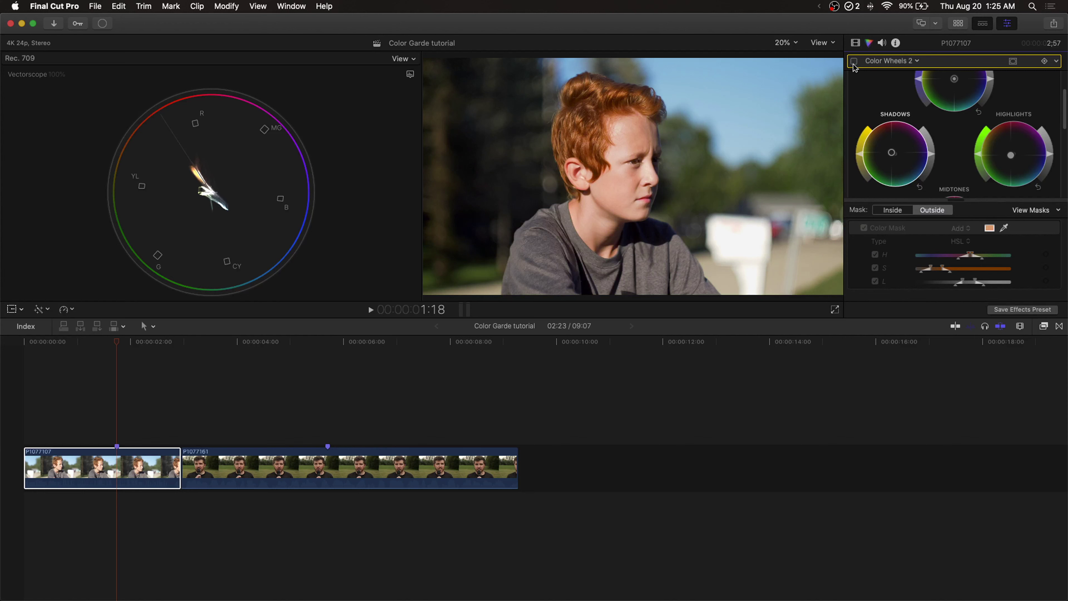
pyautogui.click(853, 63)
pyautogui.click(854, 63)
pyautogui.click(853, 63)
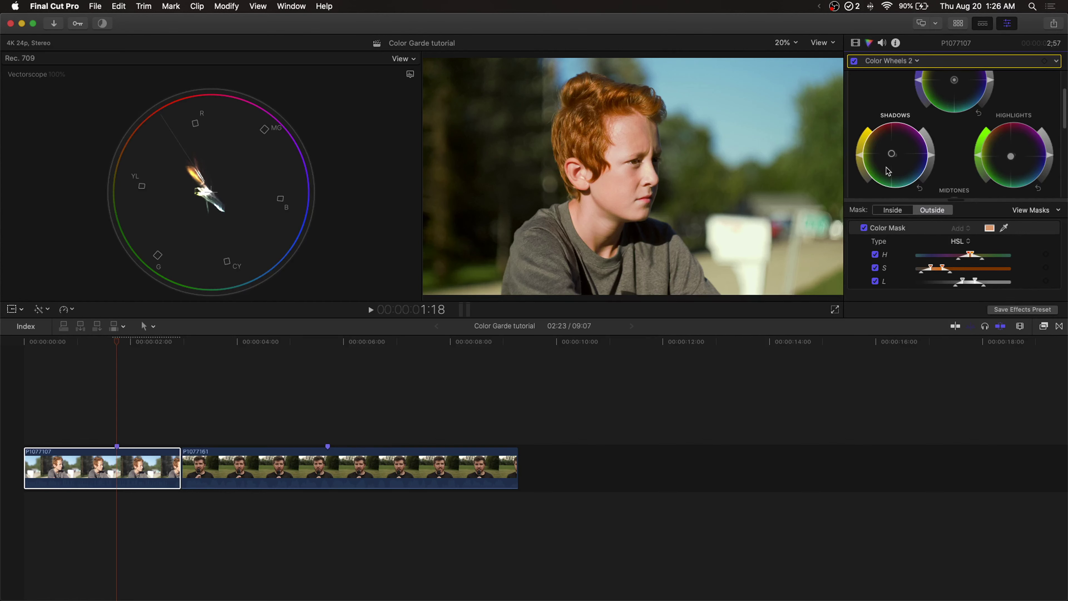
# Preview the color mask on the boy's skin and reset the Shadows and Highlights wheels to neutral
pyautogui.scroll(-1, 955, 168)
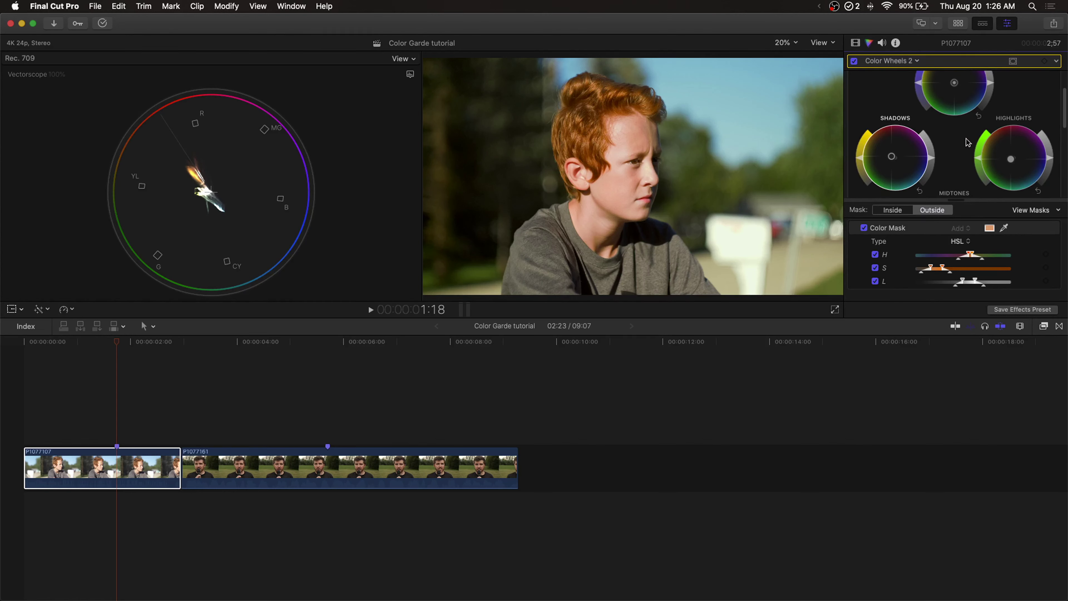
pyautogui.click(1025, 213)
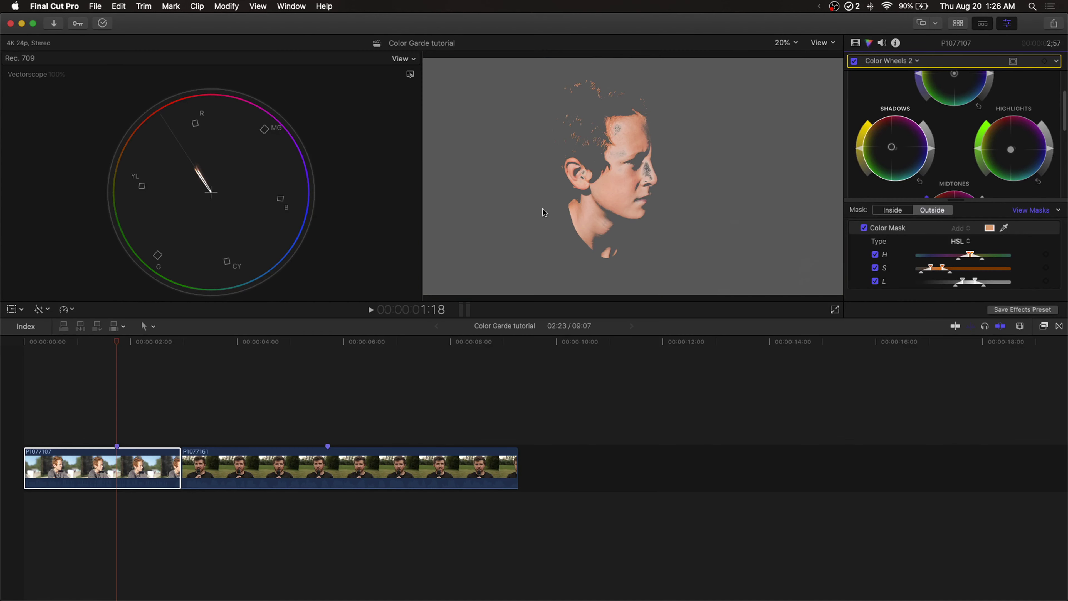
pyautogui.click(1043, 211)
pyautogui.scroll(-3, 977, 134)
pyautogui.scroll(-5, 977, 134)
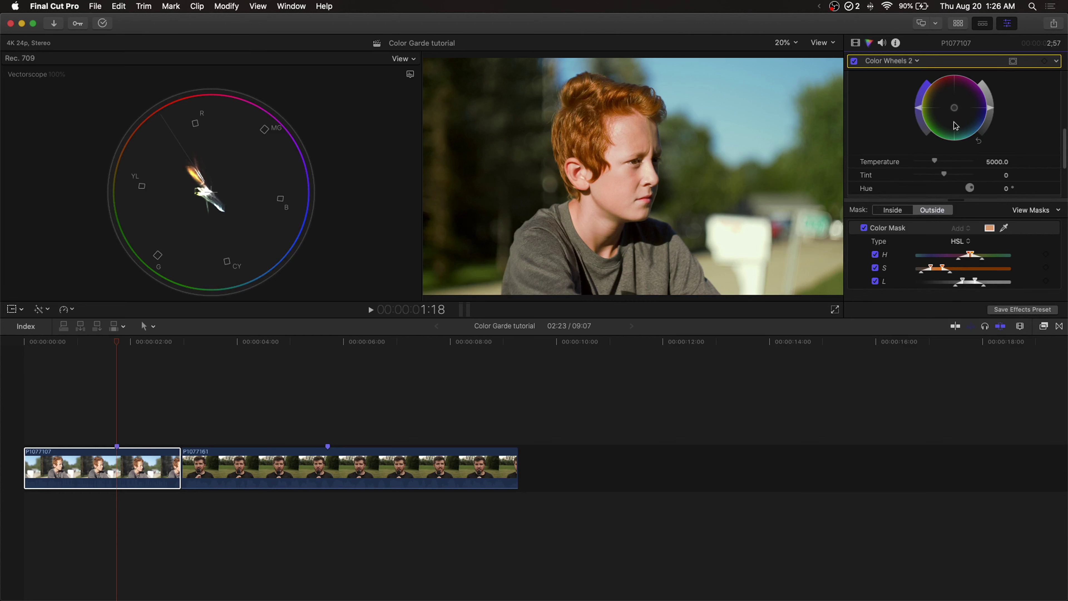
pyautogui.scroll(3, 958, 147)
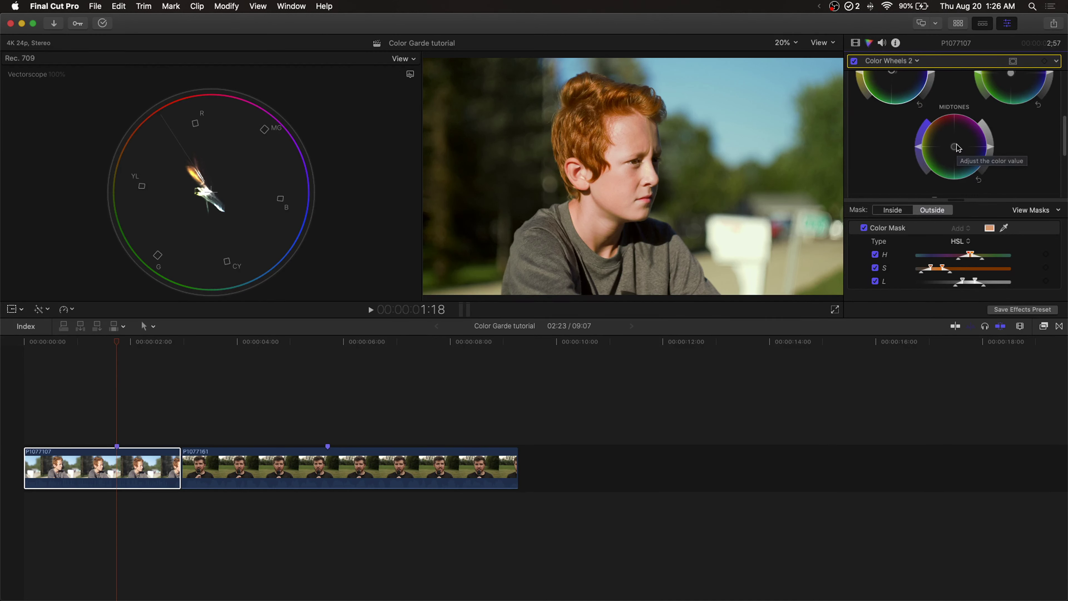
pyautogui.scroll(3, 958, 147)
pyautogui.moveTo(895, 157); pyautogui.dragTo(898, 161)
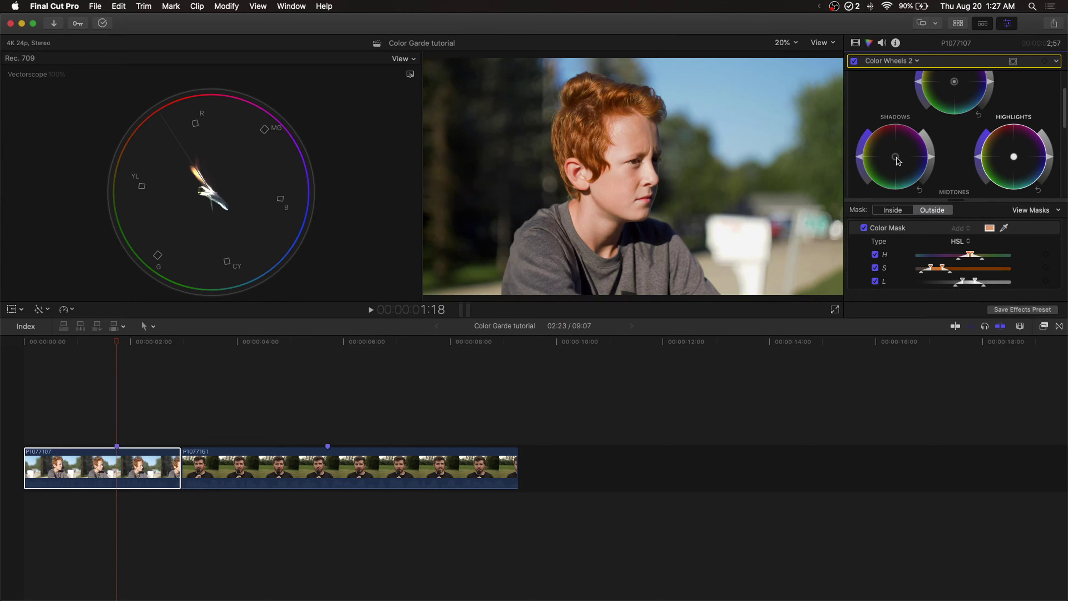
# Grade the area outside the skin by shifting Master and Shadows toward blue and Highlights toward yellow-orange
pyautogui.scroll(3, 943, 149)
pyautogui.scroll(-2, 943, 148)
pyautogui.moveTo(959, 103); pyautogui.dragTo(976, 118)
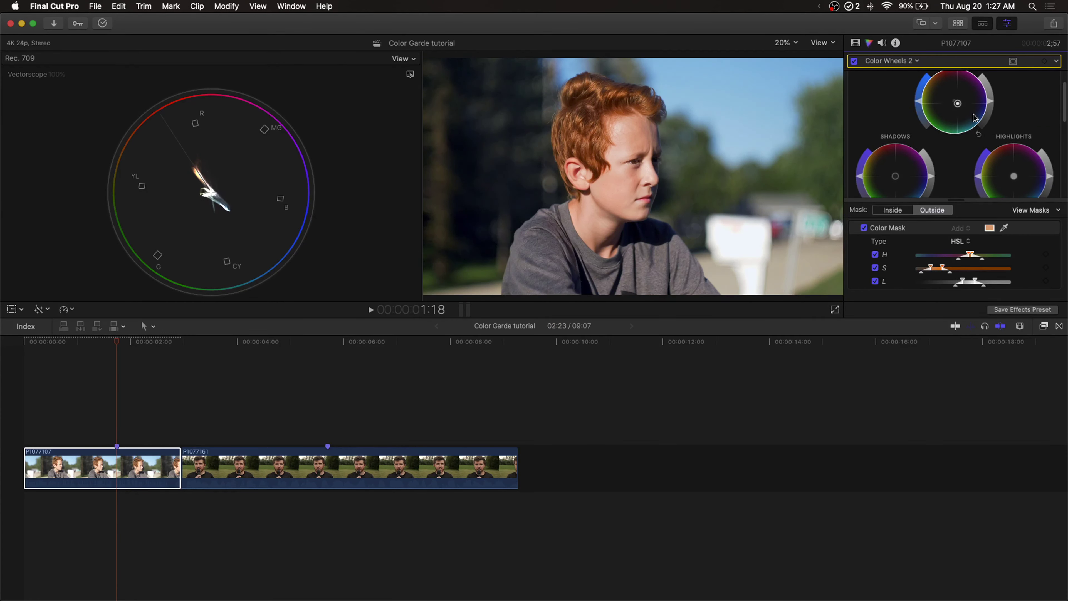
pyautogui.scroll(-2, 975, 118)
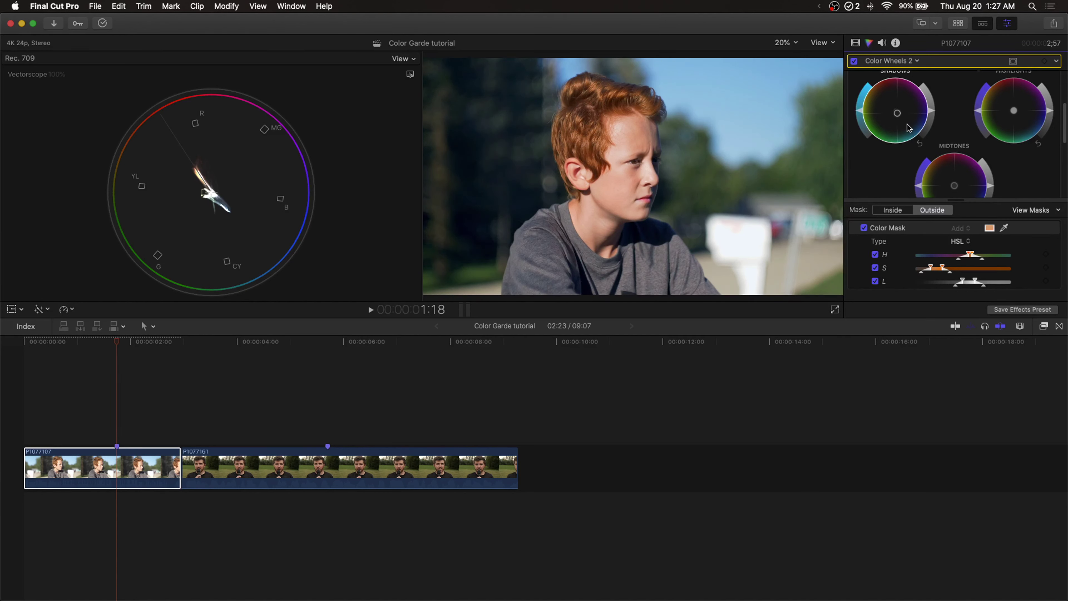
pyautogui.moveTo(1013, 110)
pyautogui.mouseDown()
pyautogui.moveTo(1005, 106)
pyautogui.moveTo(1021, 143)
pyautogui.mouseUp()
# Add another Hue/Saturation Curves correction to clip P1077107
pyautogui.scroll(3, 1021, 143)
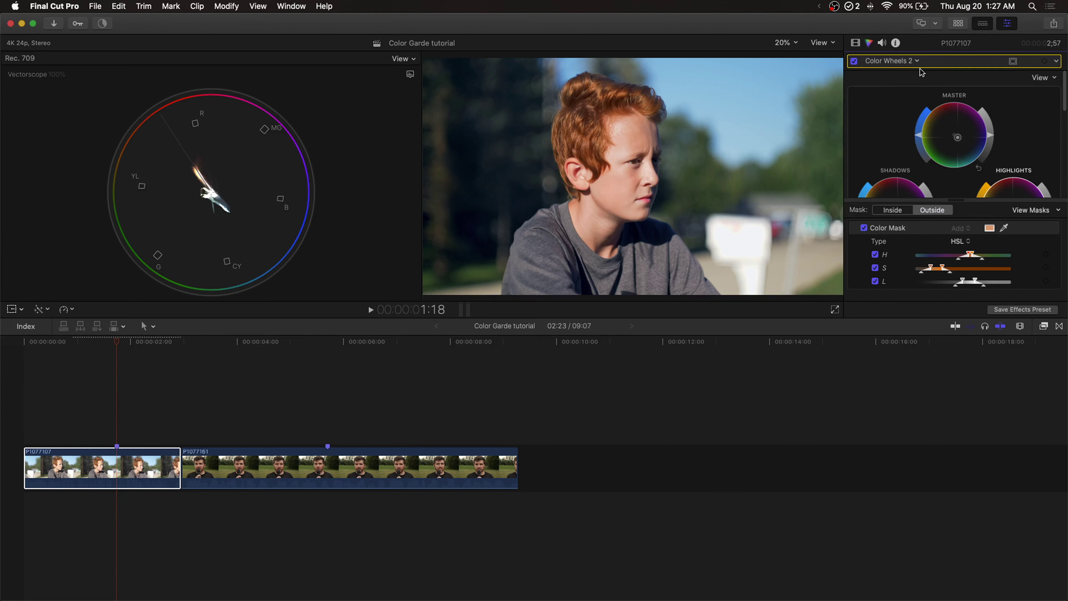
pyautogui.click(911, 61)
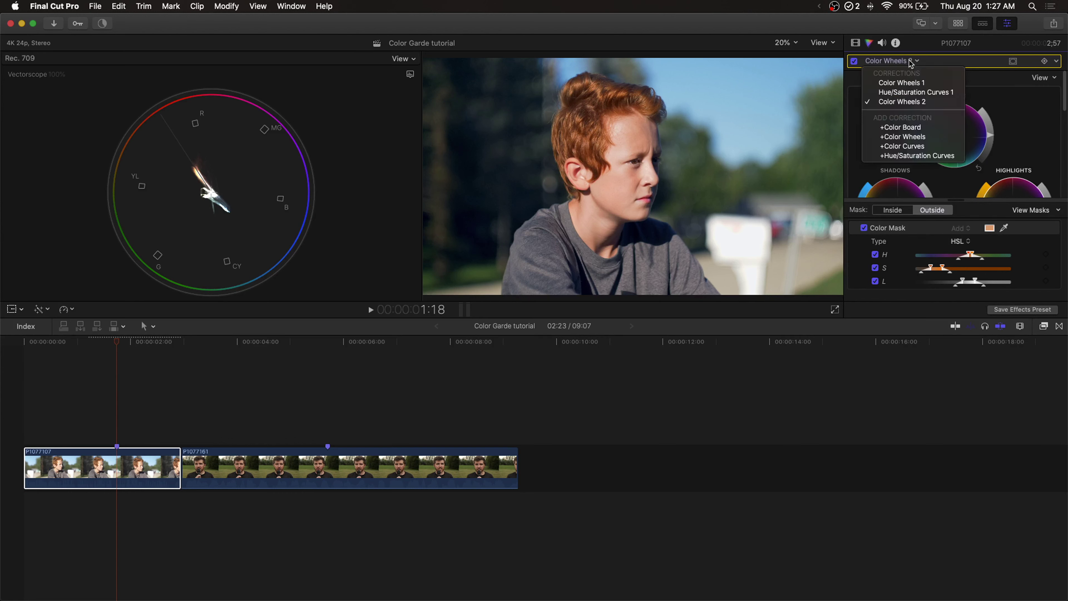
pyautogui.click(891, 159)
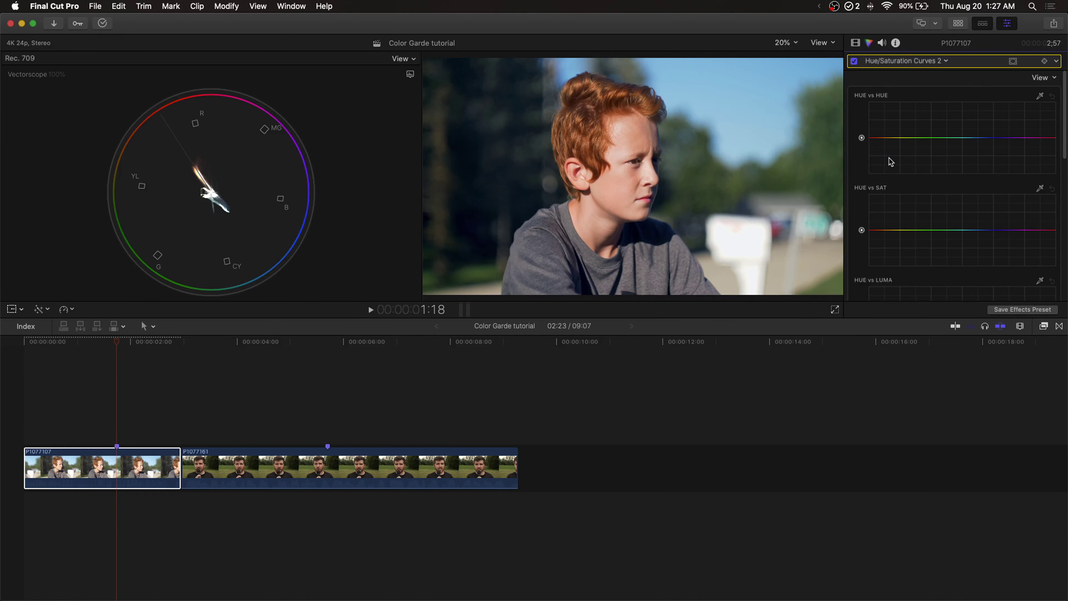
# Desaturate the deepest shadows by anchoring the Luma vs Sat curve about a quarter along and lowering its black end fully; compare correction off and on
pyautogui.scroll(2, 907, 75)
pyautogui.scroll(-10, 921, 168)
pyautogui.scroll(3, 921, 168)
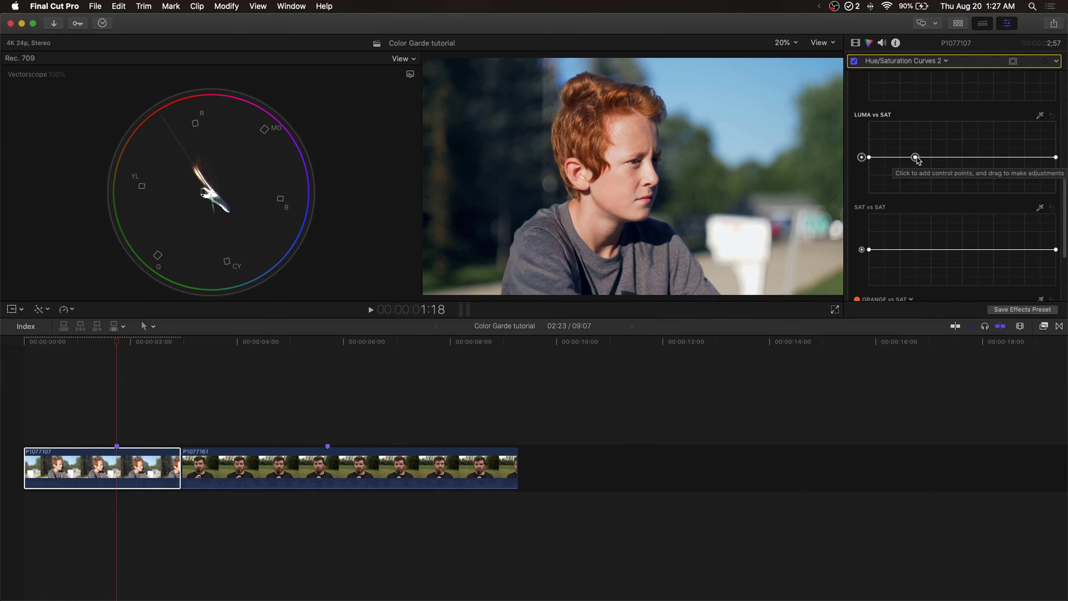
pyautogui.click(915, 157)
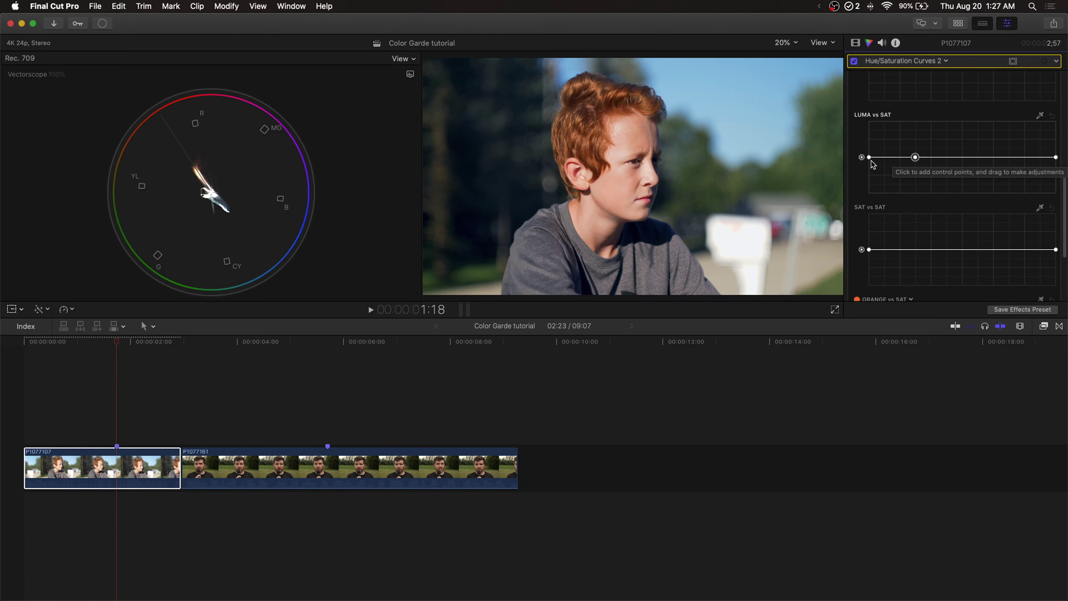
pyautogui.moveTo(870, 158); pyautogui.dragTo(856, 204)
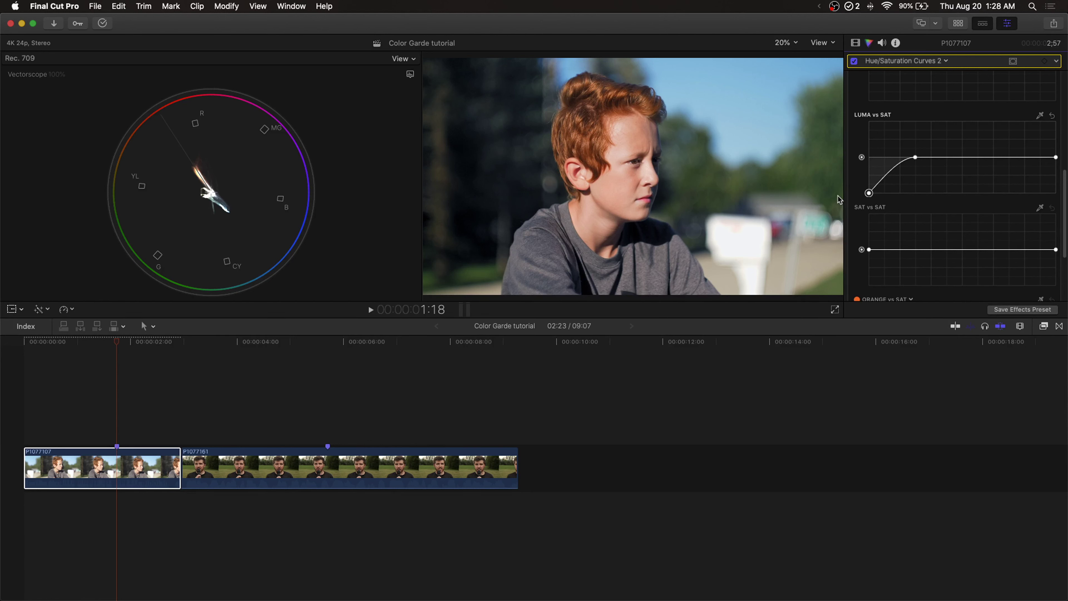
pyautogui.moveTo(840, 198); pyautogui.dragTo(838, 178)
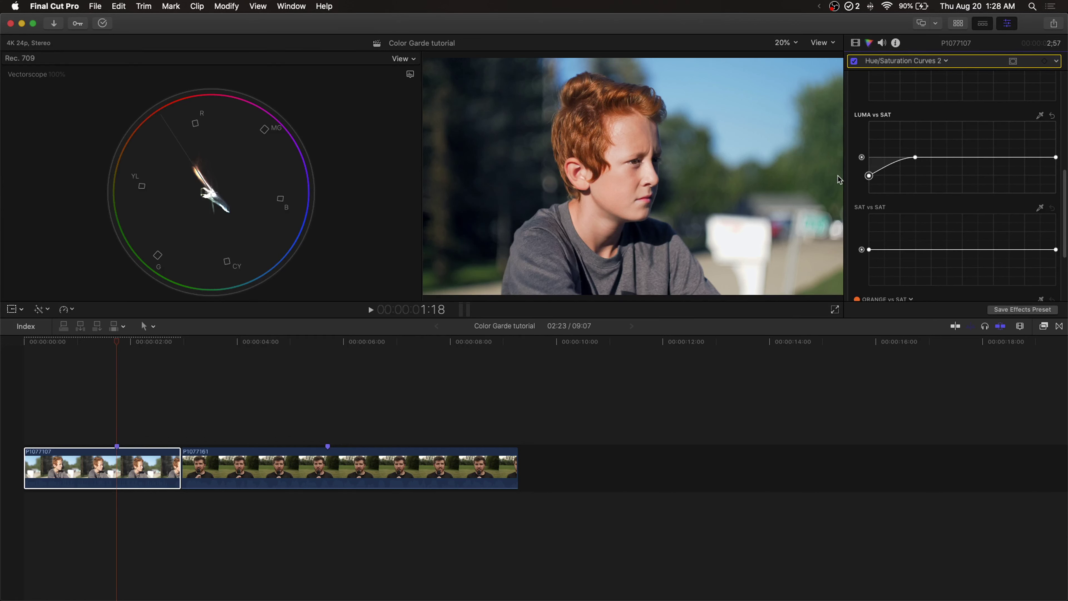
pyautogui.moveTo(839, 180); pyautogui.dragTo(838, 293)
pyautogui.click(854, 61)
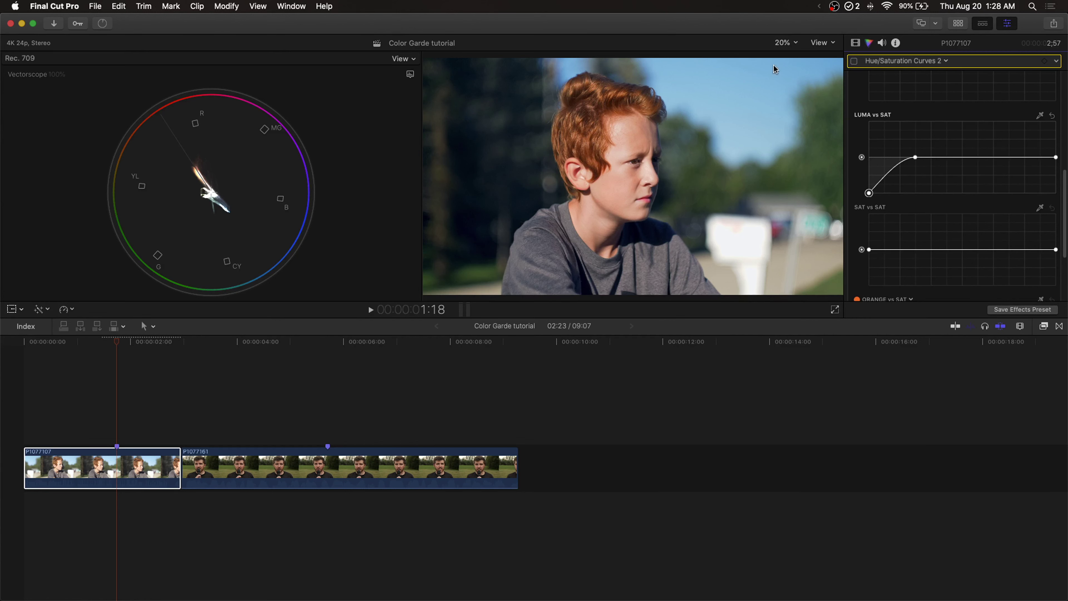
pyautogui.click(854, 61)
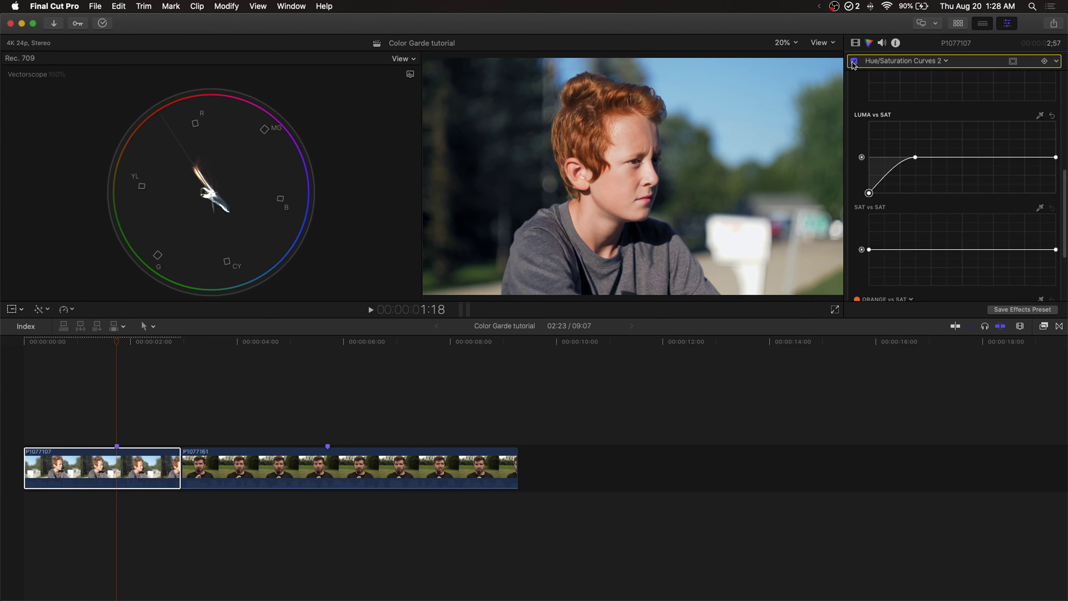